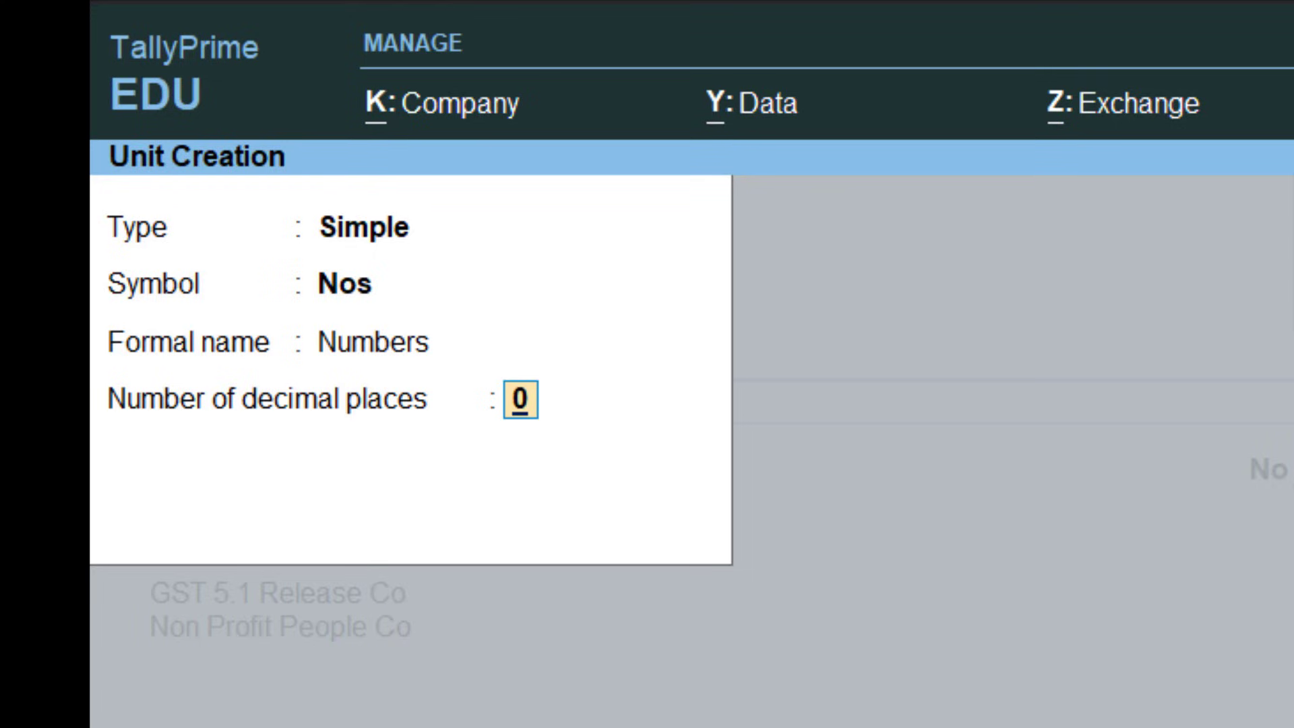
Save the simple unit Nos with the formal name Numbers and 0 decimal places.
{"action": "key", "text": "Return"}
{"action": "key", "text": "Return"}
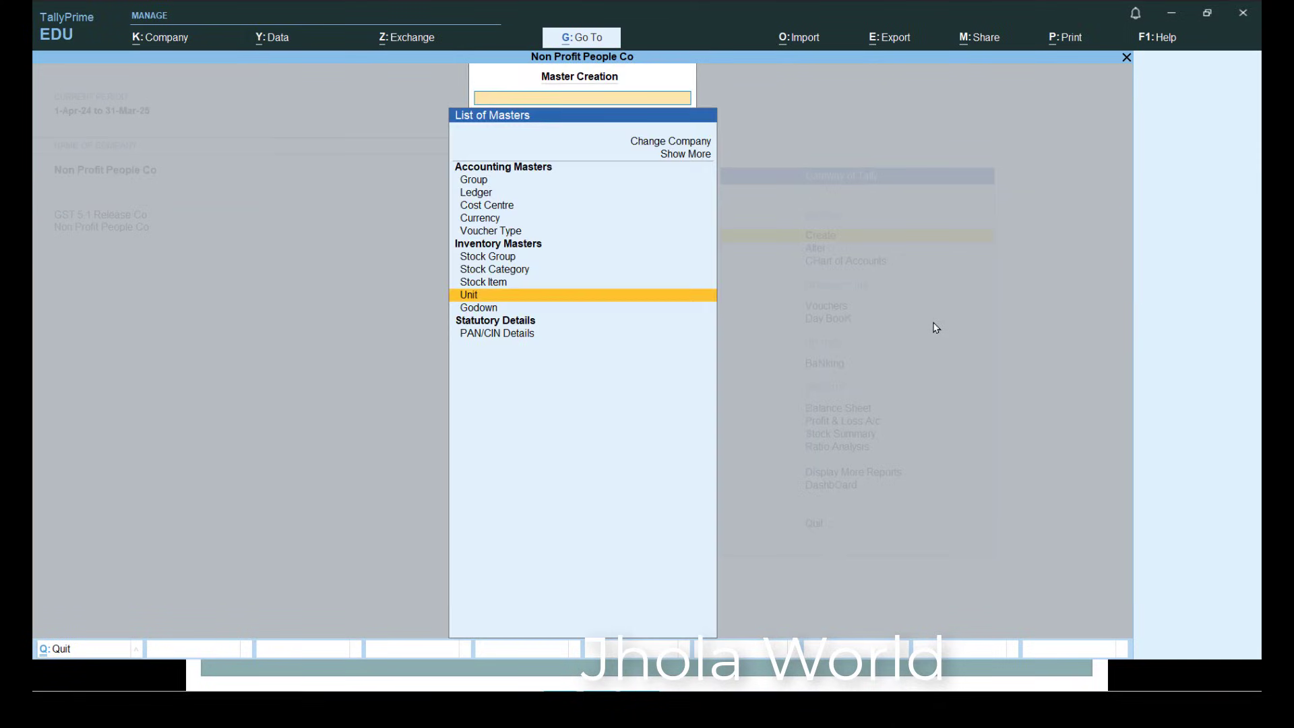
Start a new stock item master and name it Samsung Galaxy J7, leaving the alias empty.
{"action": "key", "text": "Return"}
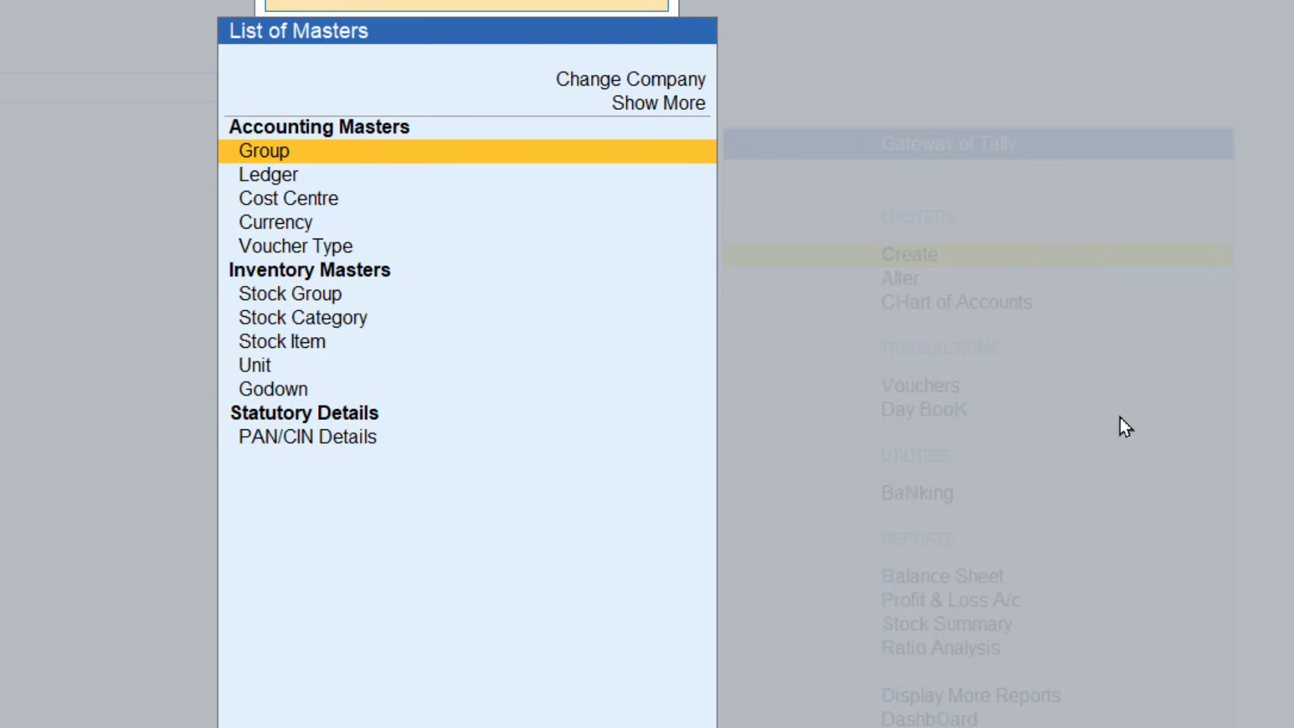
{"action": "key", "text": "Down"}
{"action": "key", "text": "Down"}
{"action": "key", "text": "Down"}
{"action": "key", "text": "Down"}
{"action": "key", "text": "Down"}
{"action": "key", "text": "Down"}
{"action": "key", "text": "Down"}
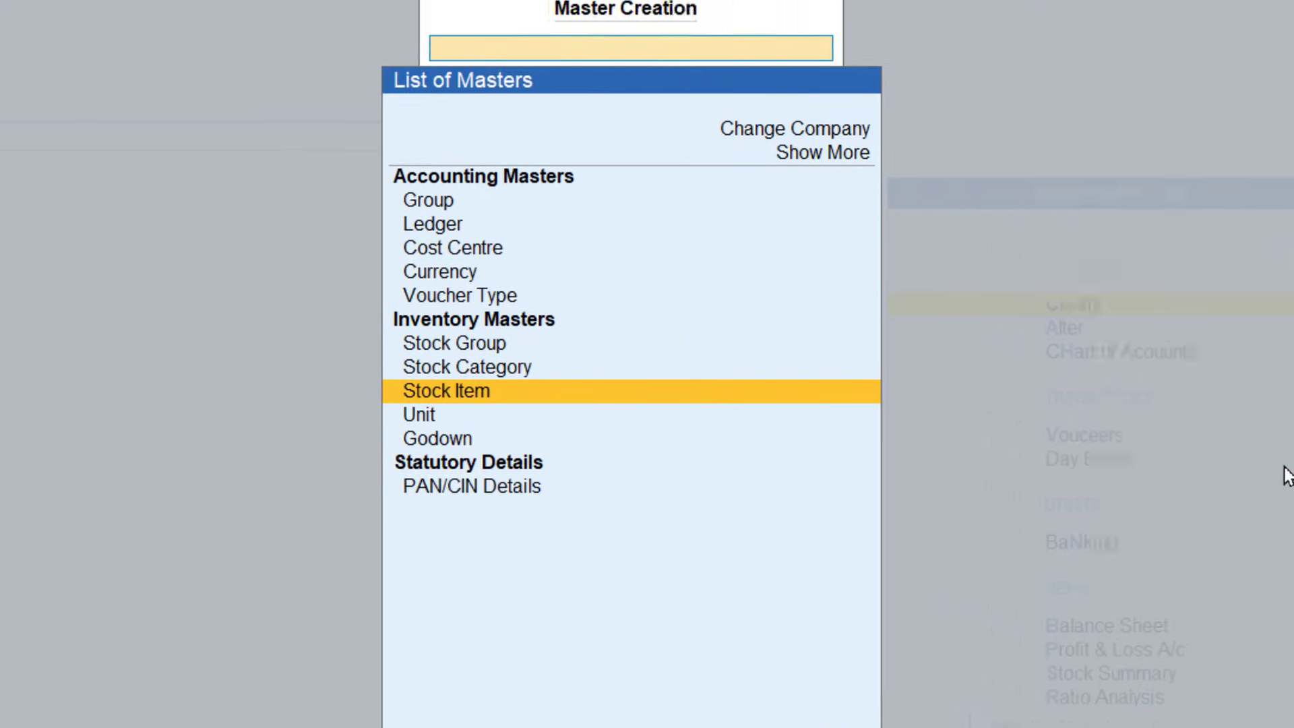
{"action": "key", "text": "Return"}
{"action": "type", "text": "Sa"}
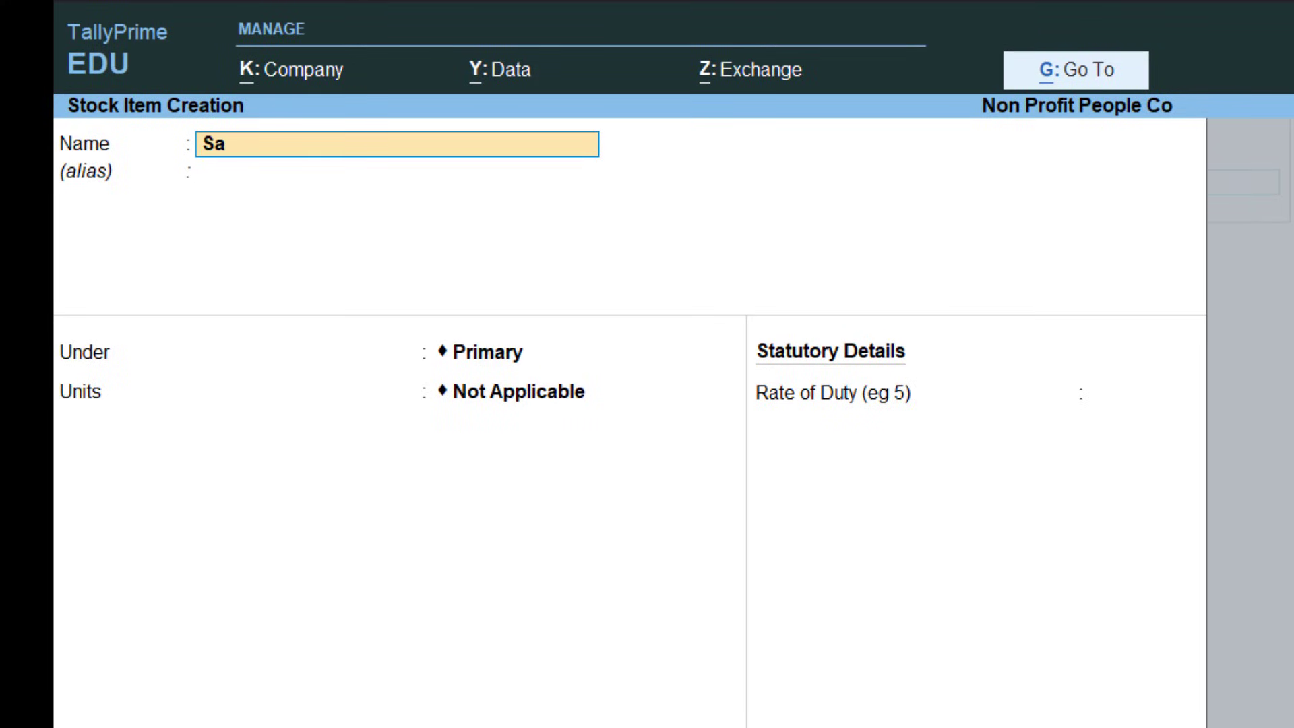
{"action": "type", "text": "msung Galaxy"}
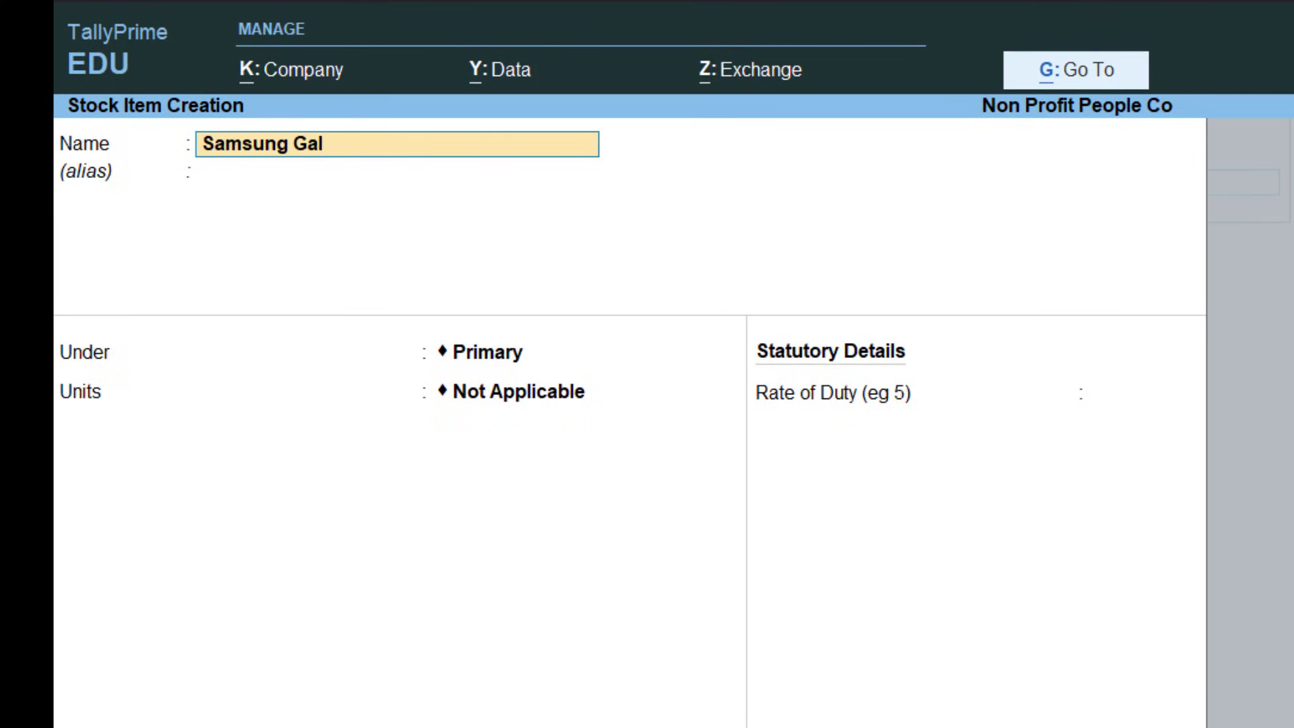
{"action": "type", "text": " J7"}
{"action": "key", "text": "Return"}
{"action": "key", "text": "Return"}
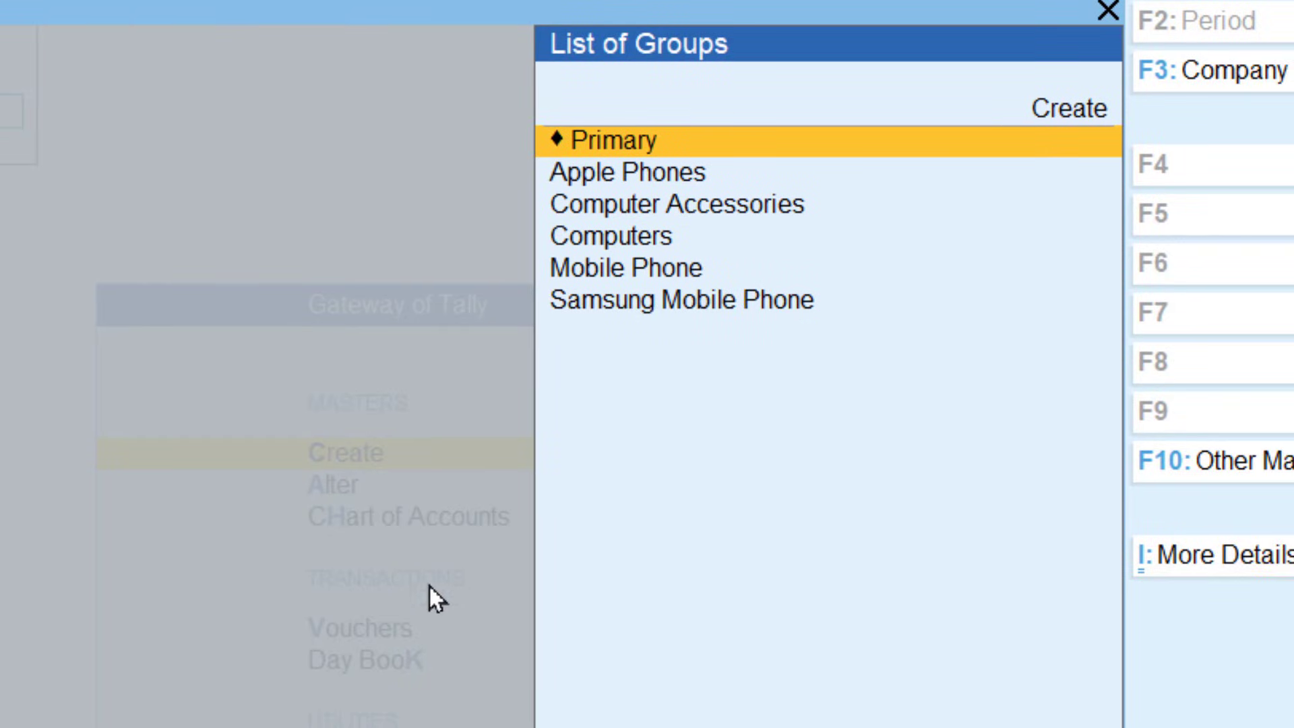
{"action": "key", "text": "Down"}
{"action": "key", "text": "Down"}
{"action": "key", "text": "Down"}
{"action": "key", "text": "Down"}
{"action": "key", "text": "Down"}
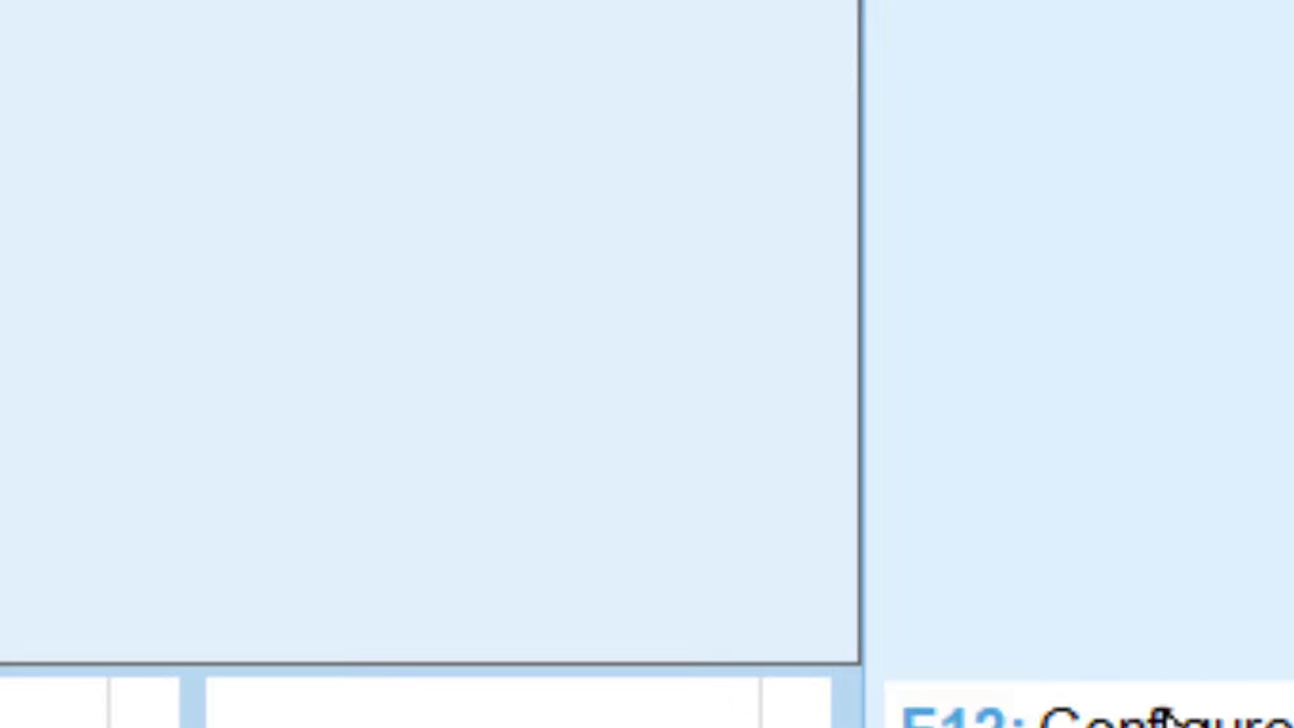
Configure stock item creation to show more configurations and use stock categories for stock items.
{"action": "left_click", "coordinate": [1072, 632]}
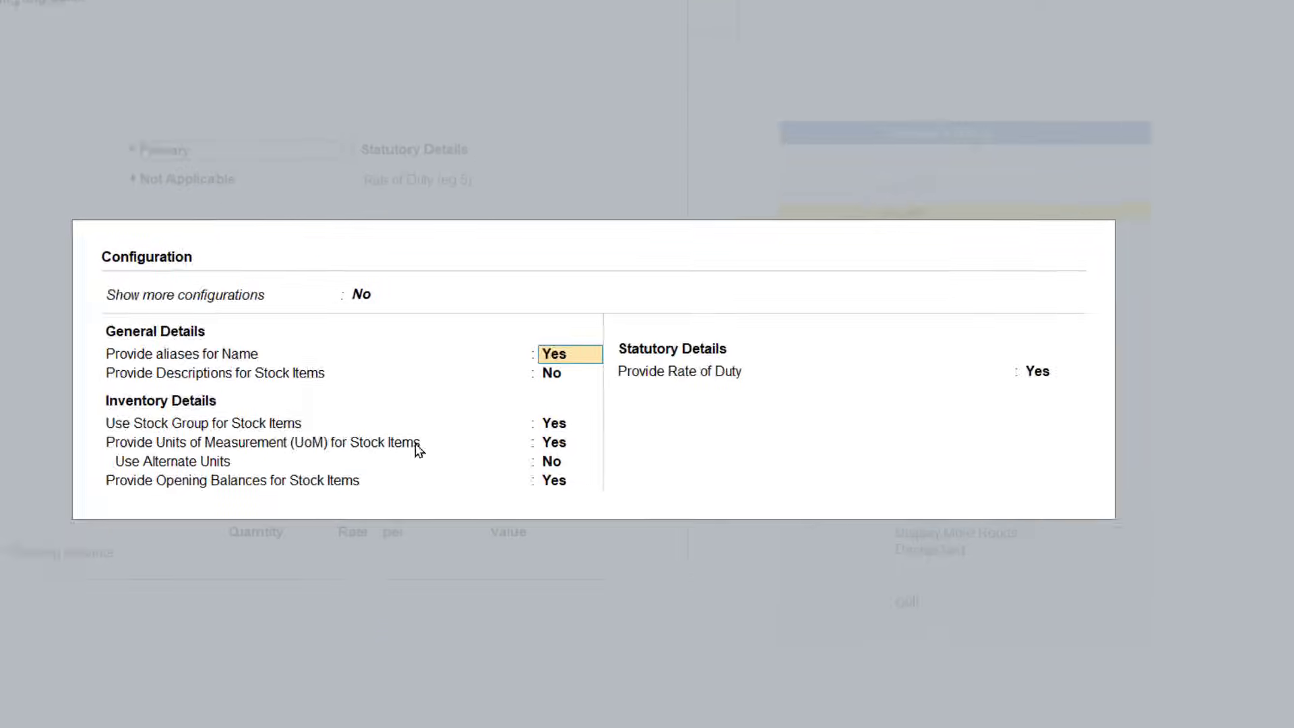
{"action": "key", "text": "Up"}
{"action": "key", "text": "y"}
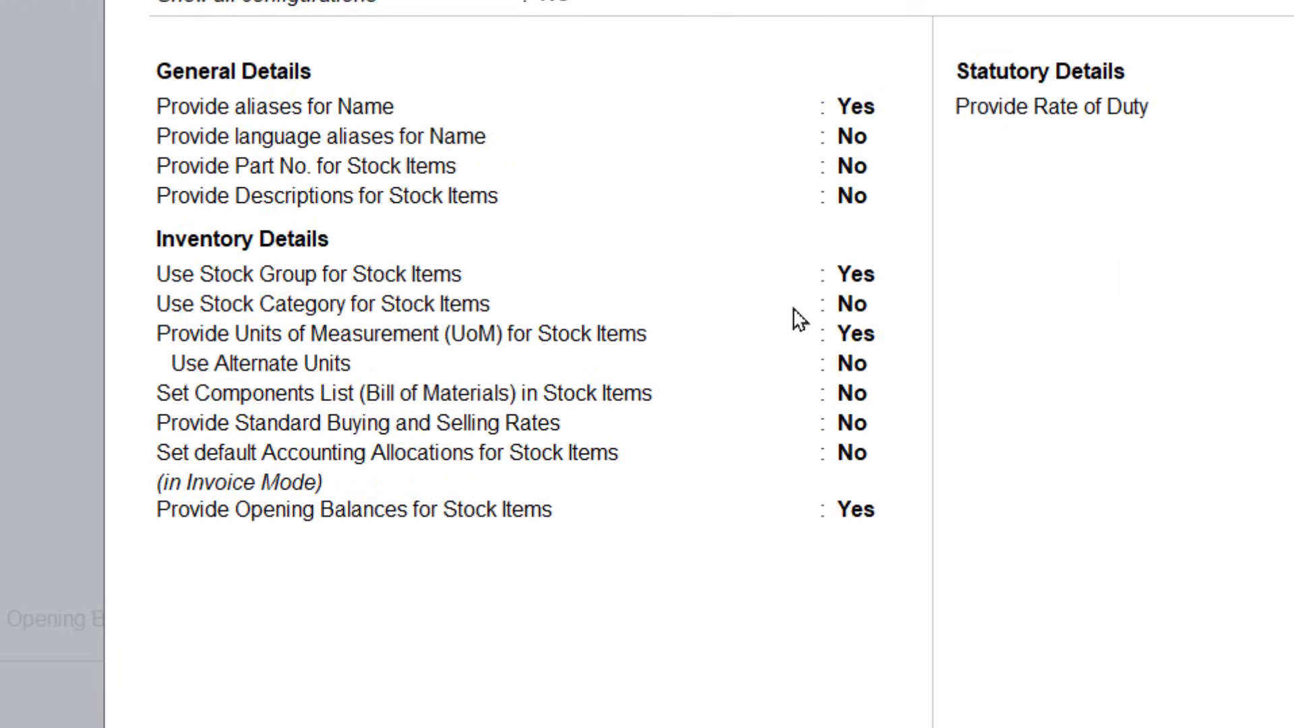
{"action": "left_click", "coordinate": [776, 313]}
{"action": "key", "text": "y"}
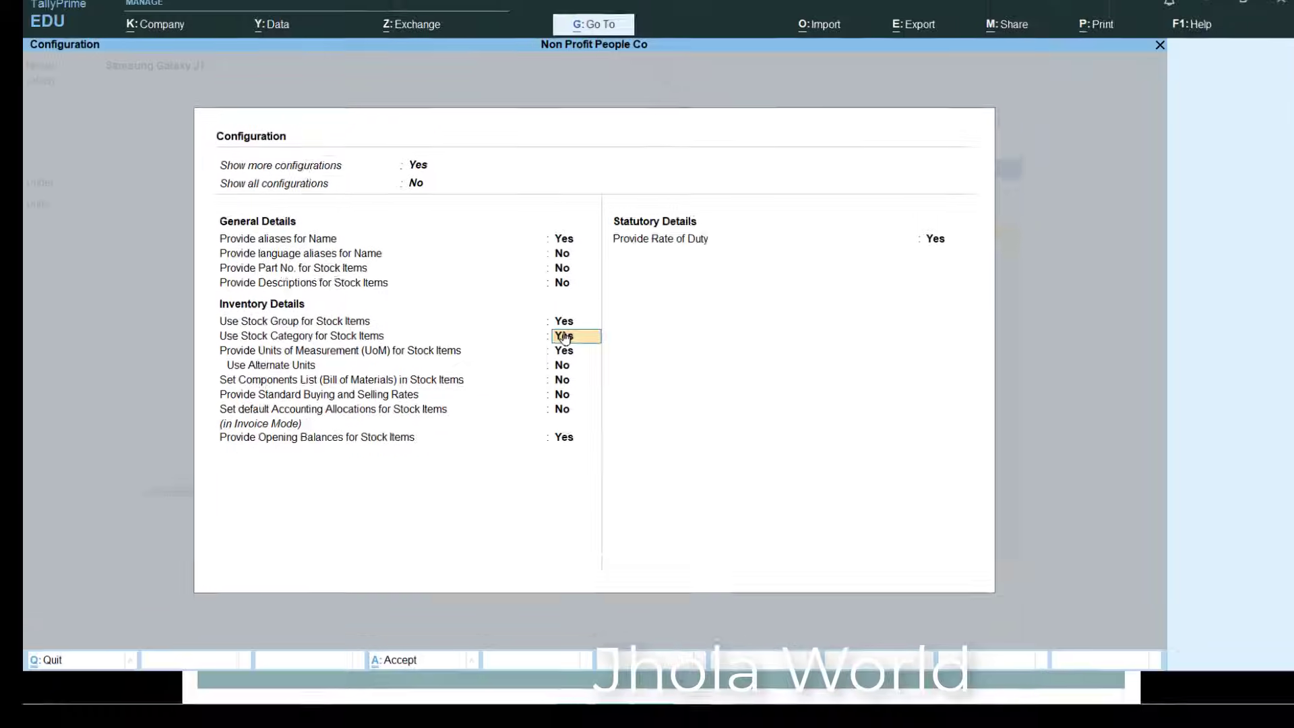
{"action": "key", "text": "ctrl+a"}
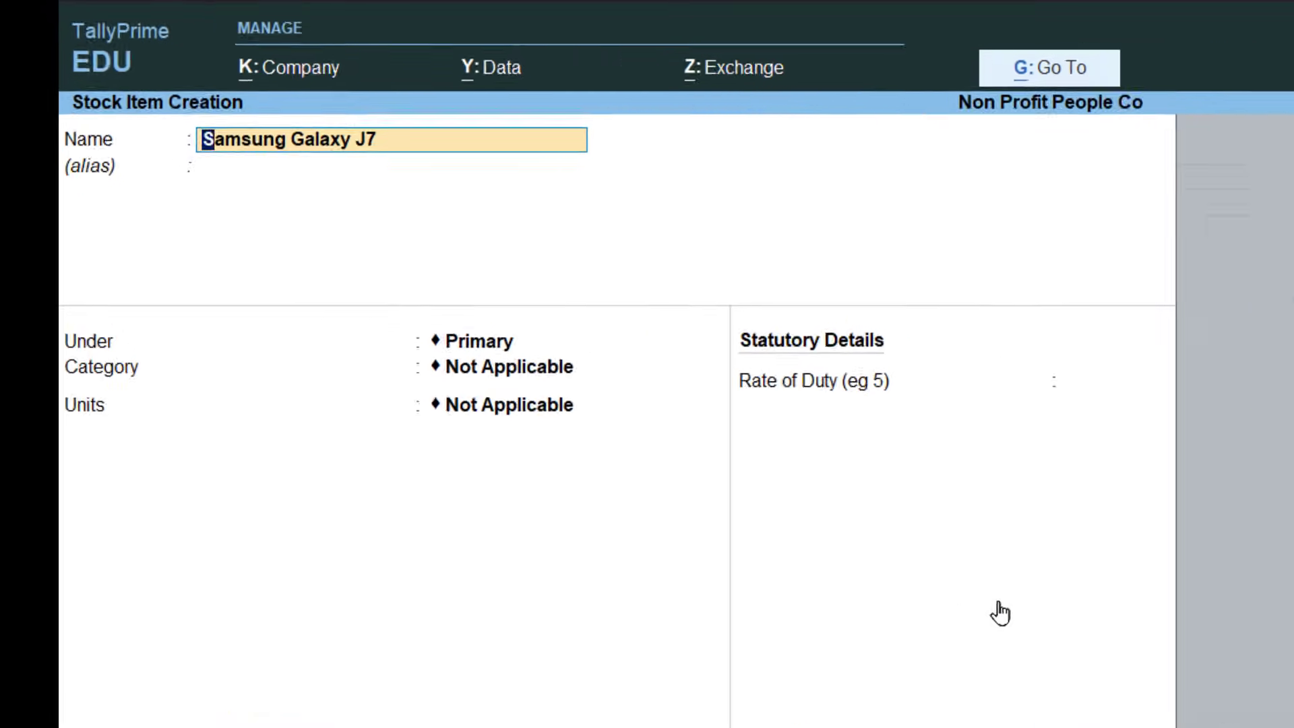
Assign Samsung Galaxy J7 to the Mobile Phone group, the 32 Gb Storage category and the unit nos, and save it.
{"action": "key", "text": "Return"}
{"action": "key", "text": "Return"}
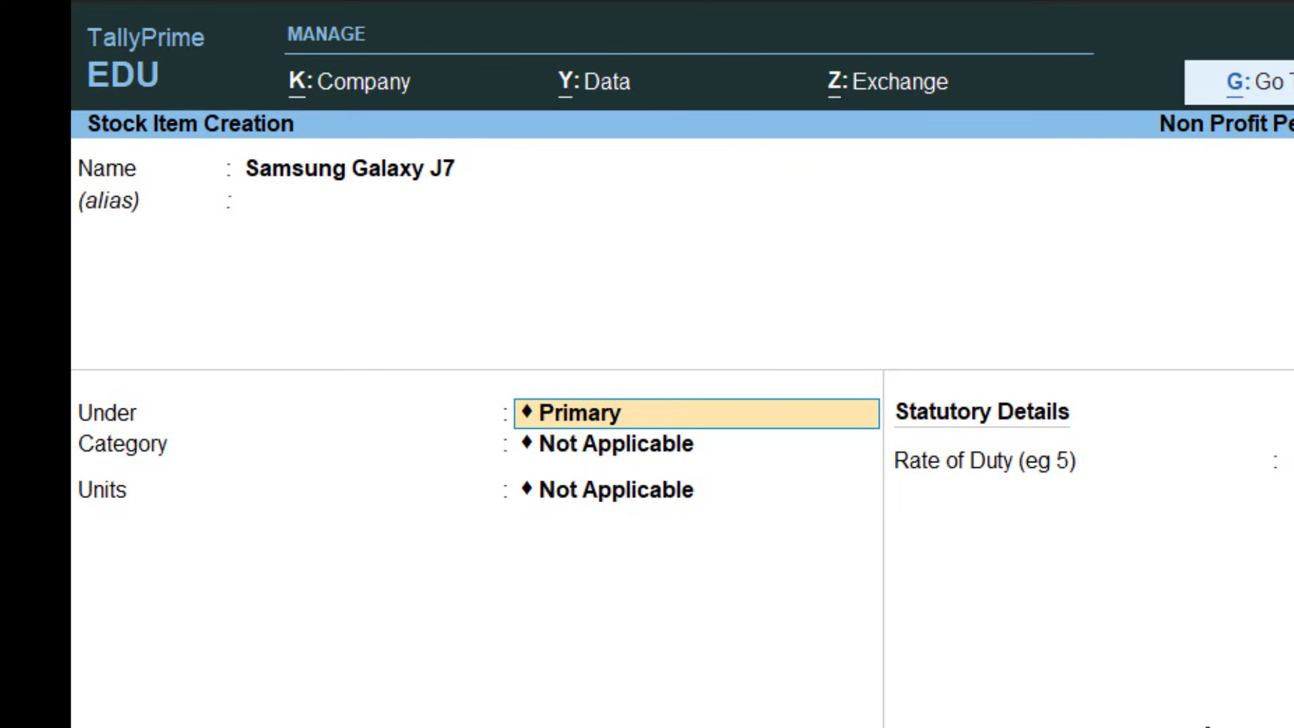
{"action": "key", "text": "Return"}
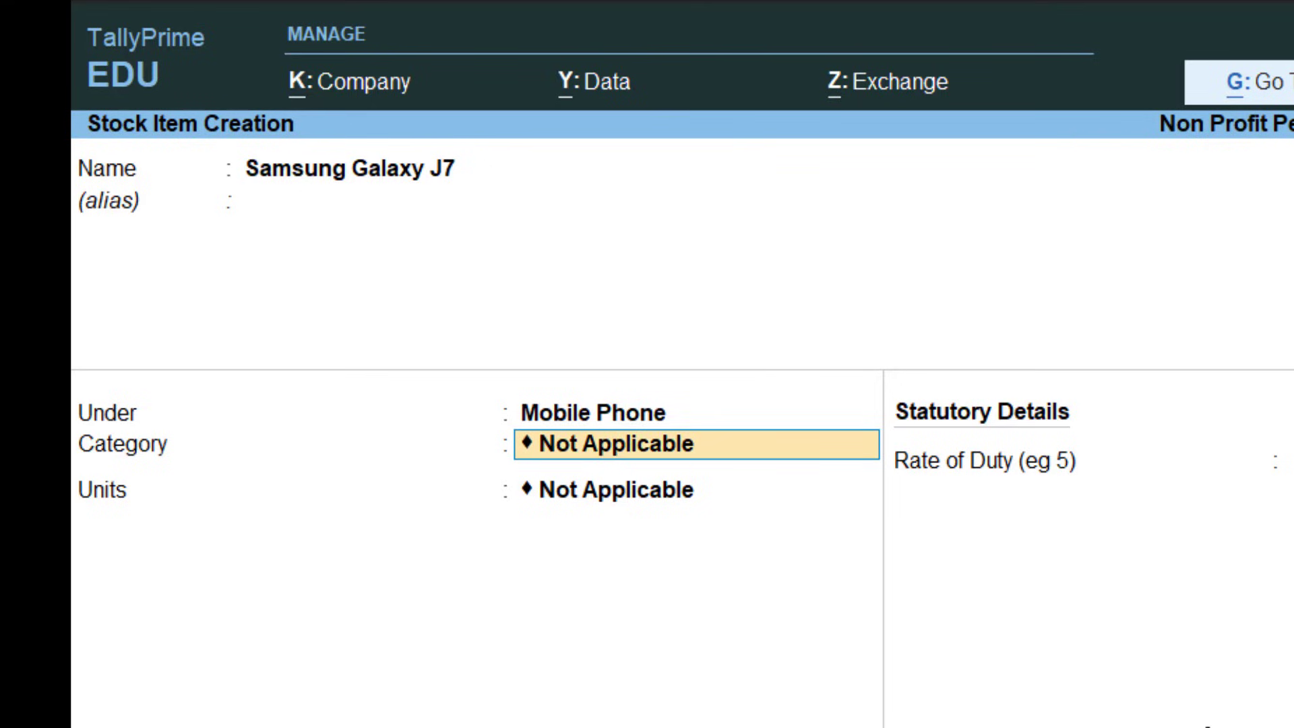
{"action": "key", "text": "Return"}
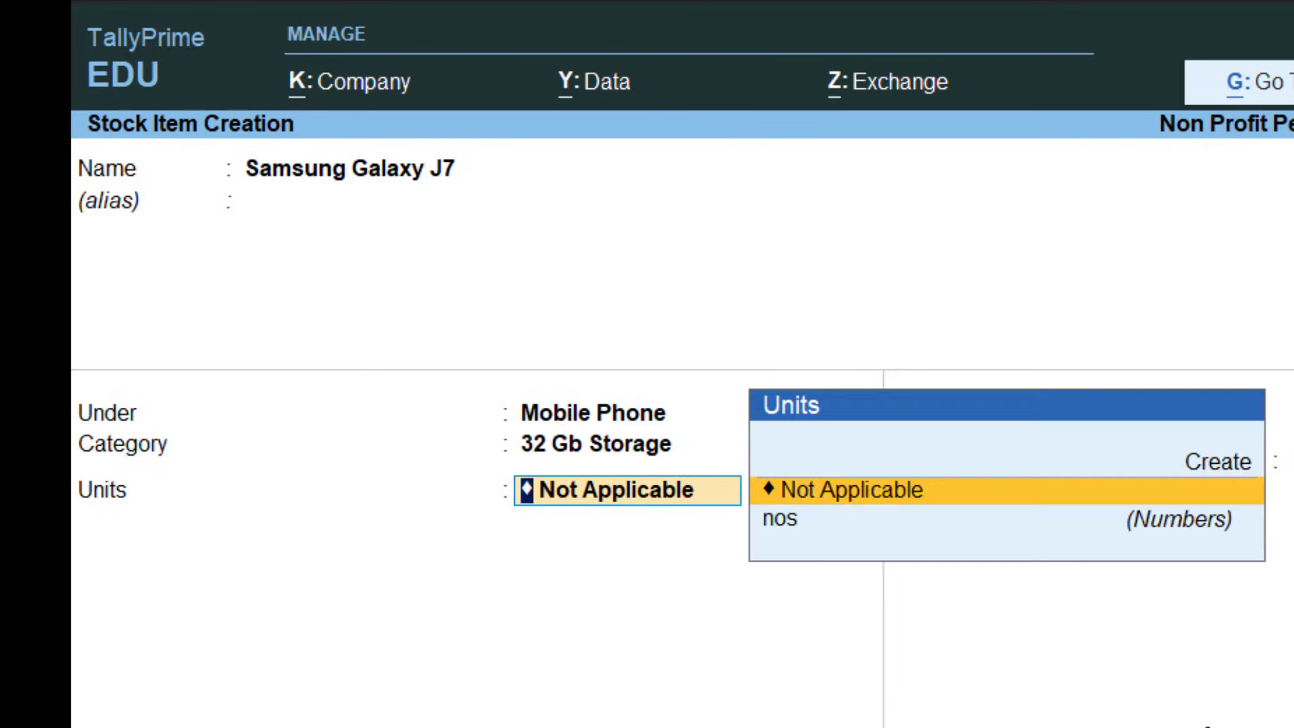
{"action": "key", "text": "Down"}
{"action": "key", "text": "Return"}
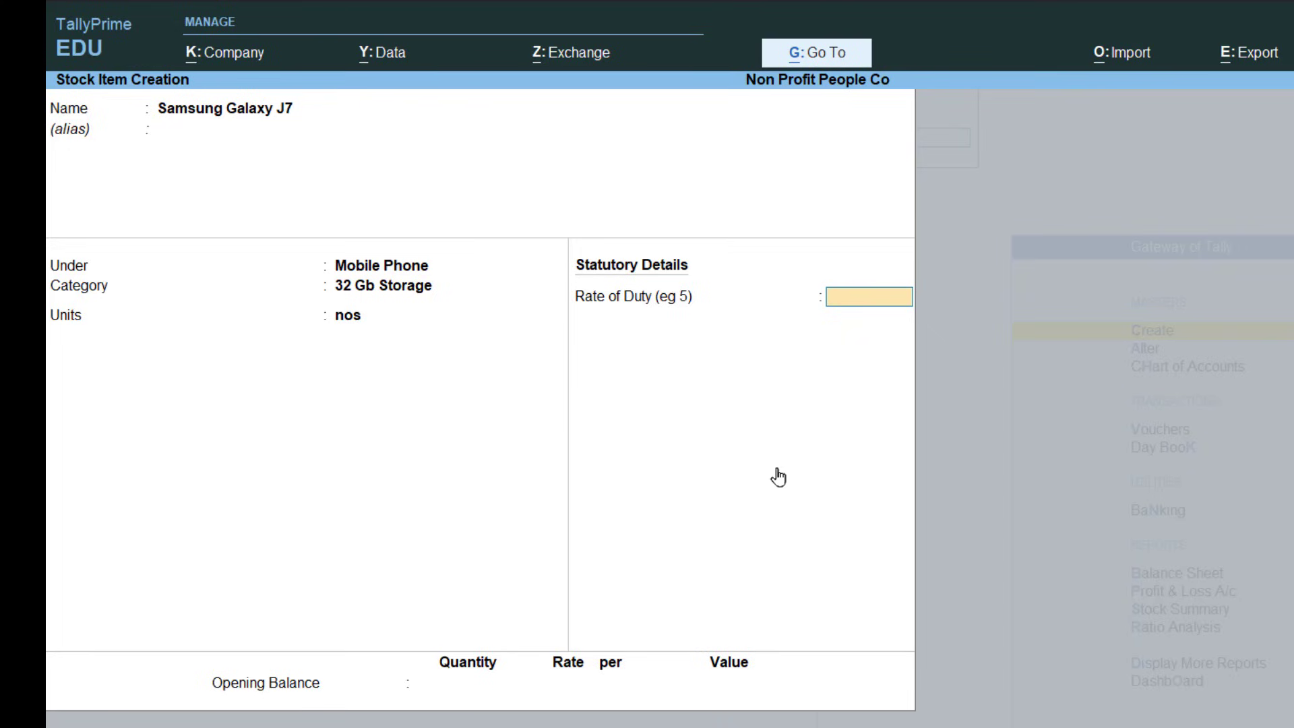
{"action": "key", "text": "Return"}
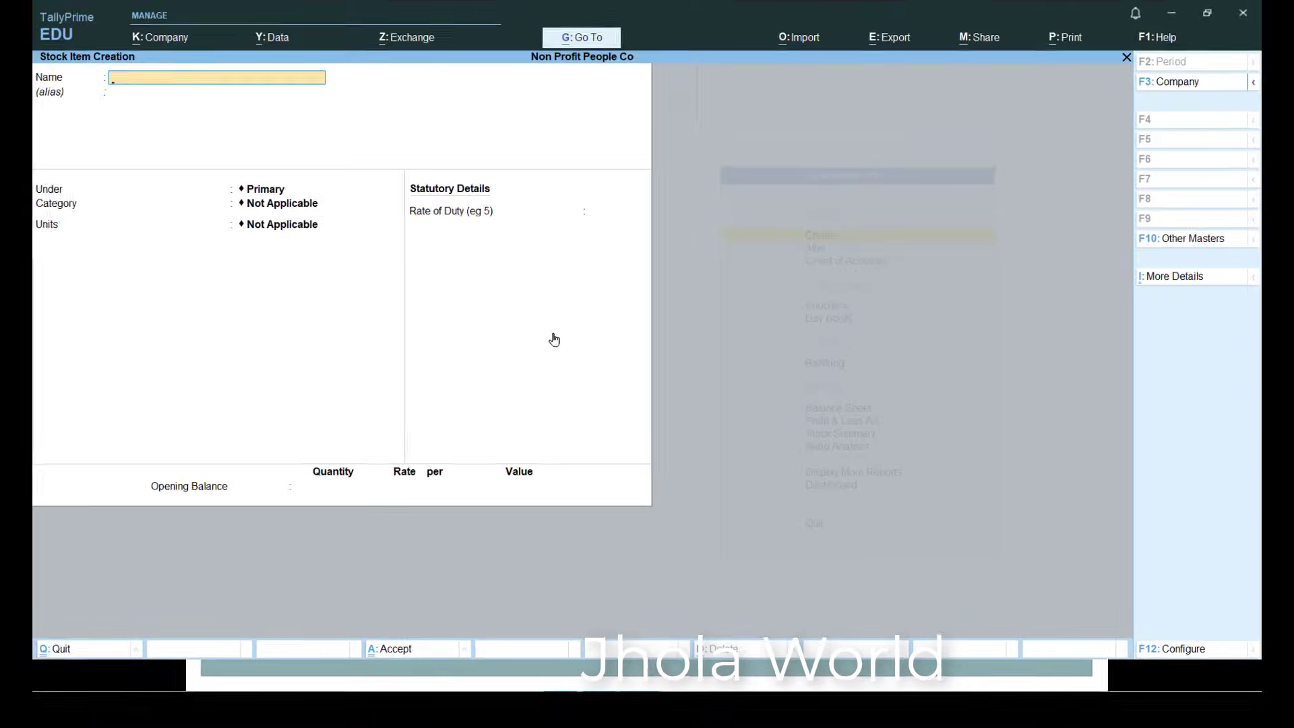
Name the next stock item Samsung S7 Edge and place it under the Samsung Mobile Phone group.
{"action": "type", "text": "S"}
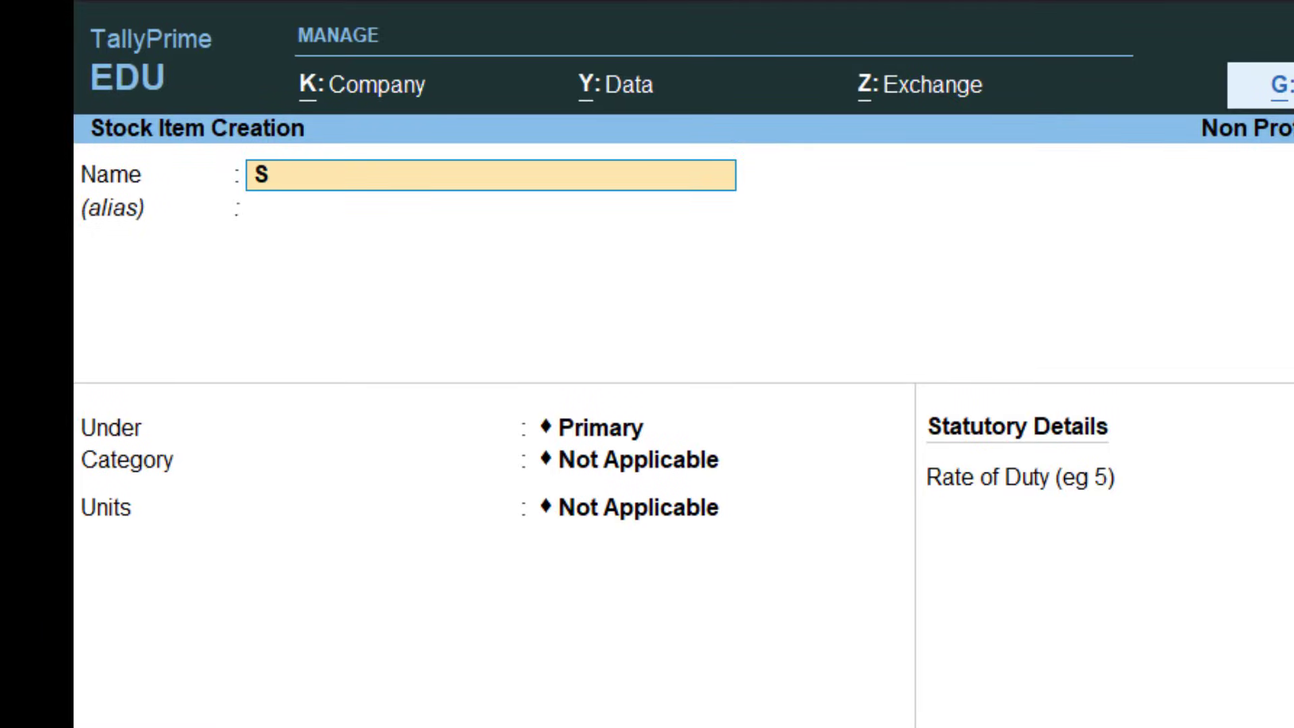
{"action": "type", "text": "amsung S"}
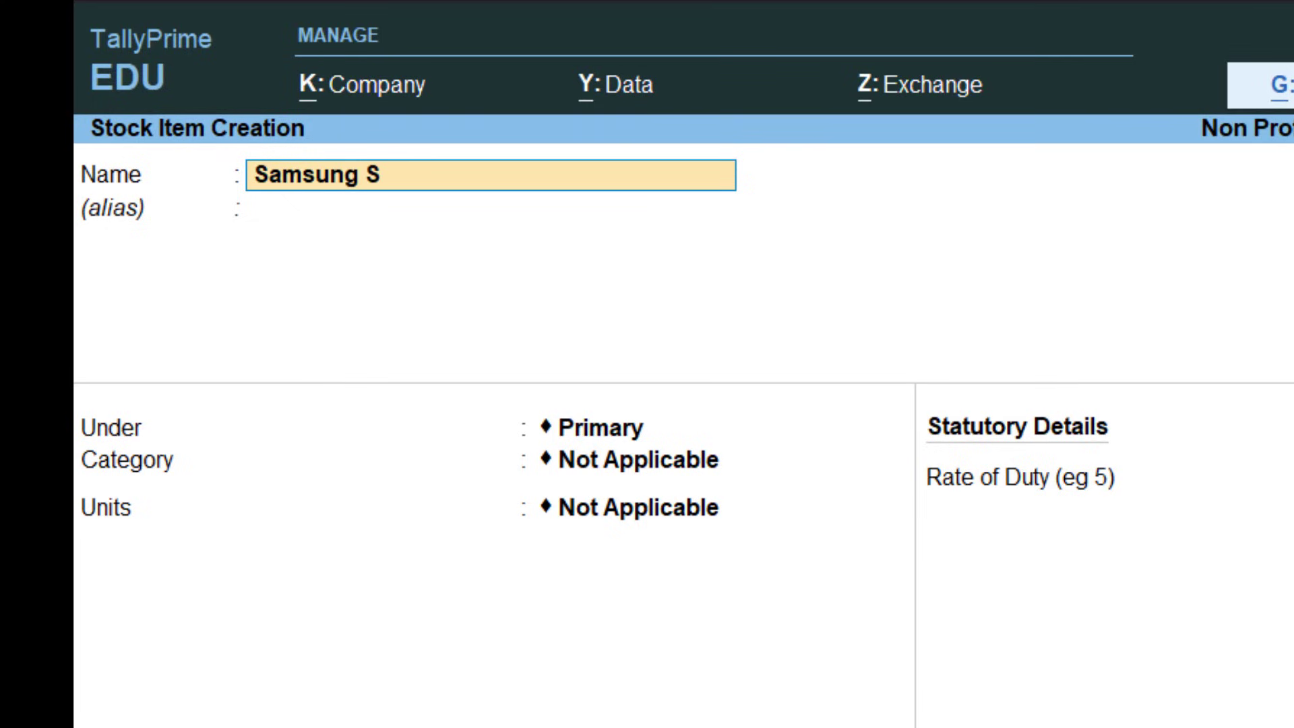
{"action": "type", "text": "7 Edge"}
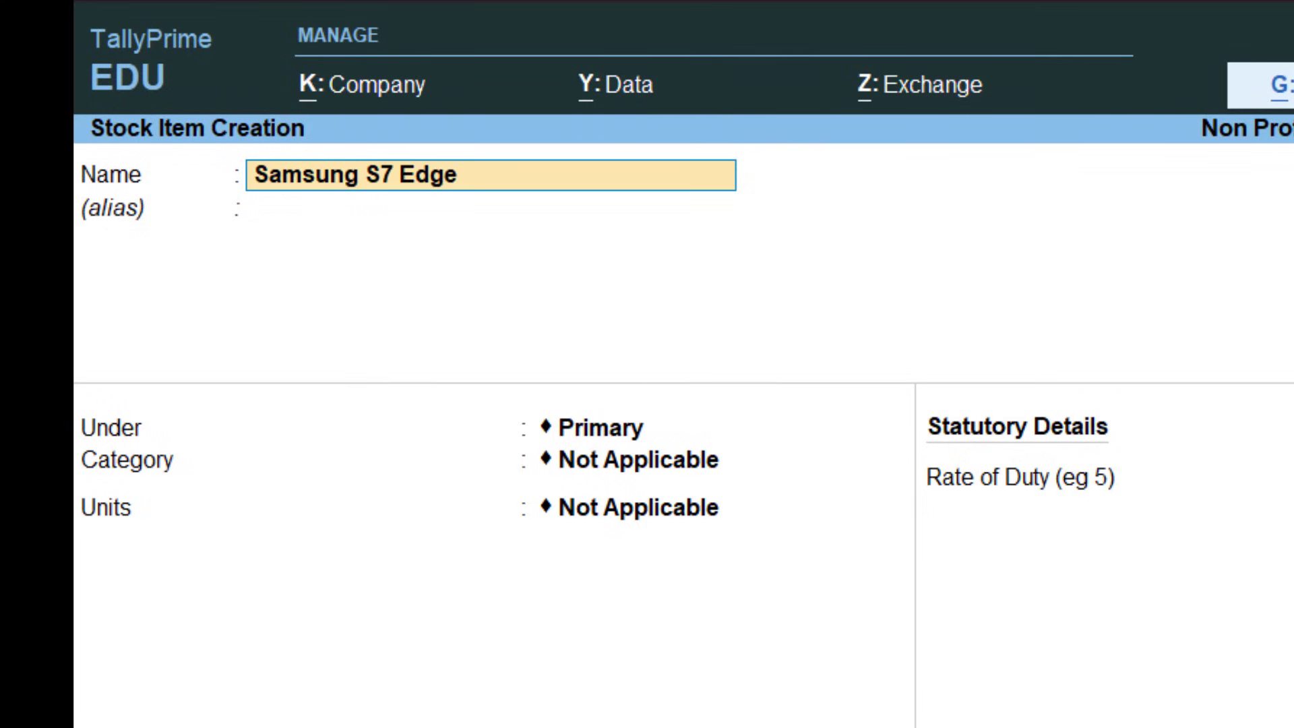
{"action": "key", "text": "Return"}
{"action": "key", "text": "Return"}
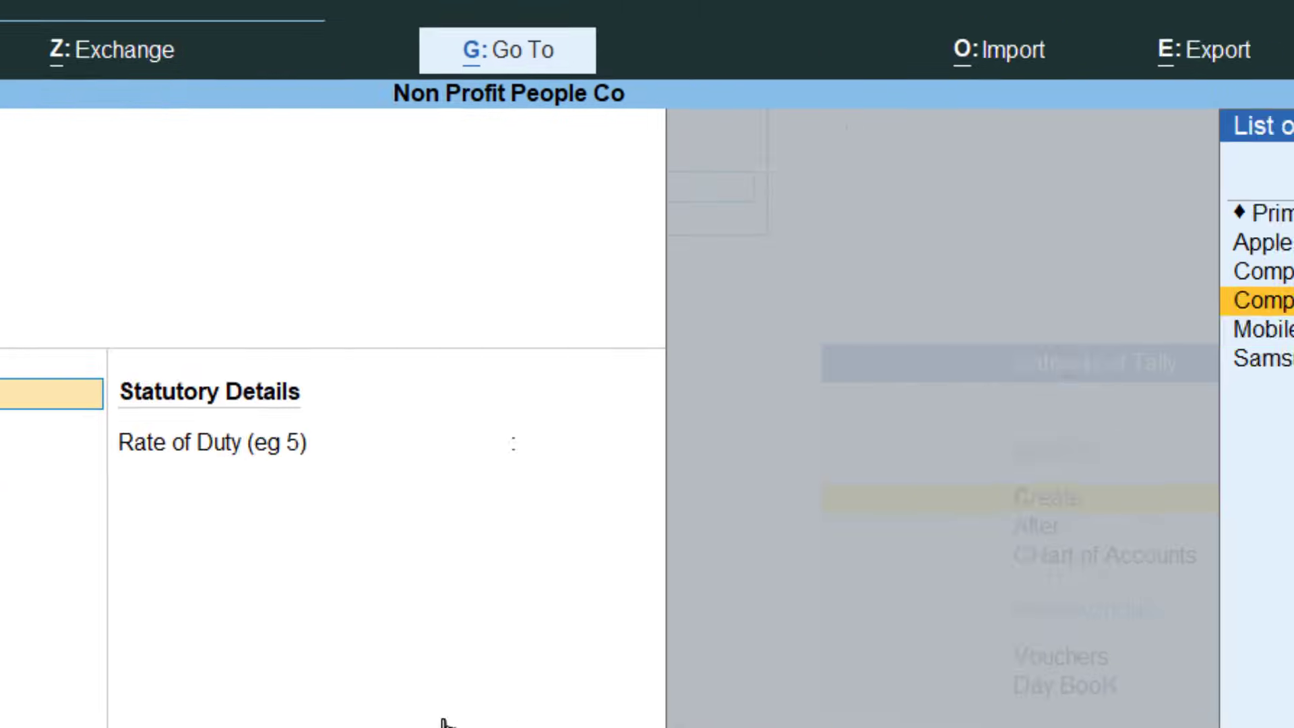
{"action": "key", "text": "Return"}
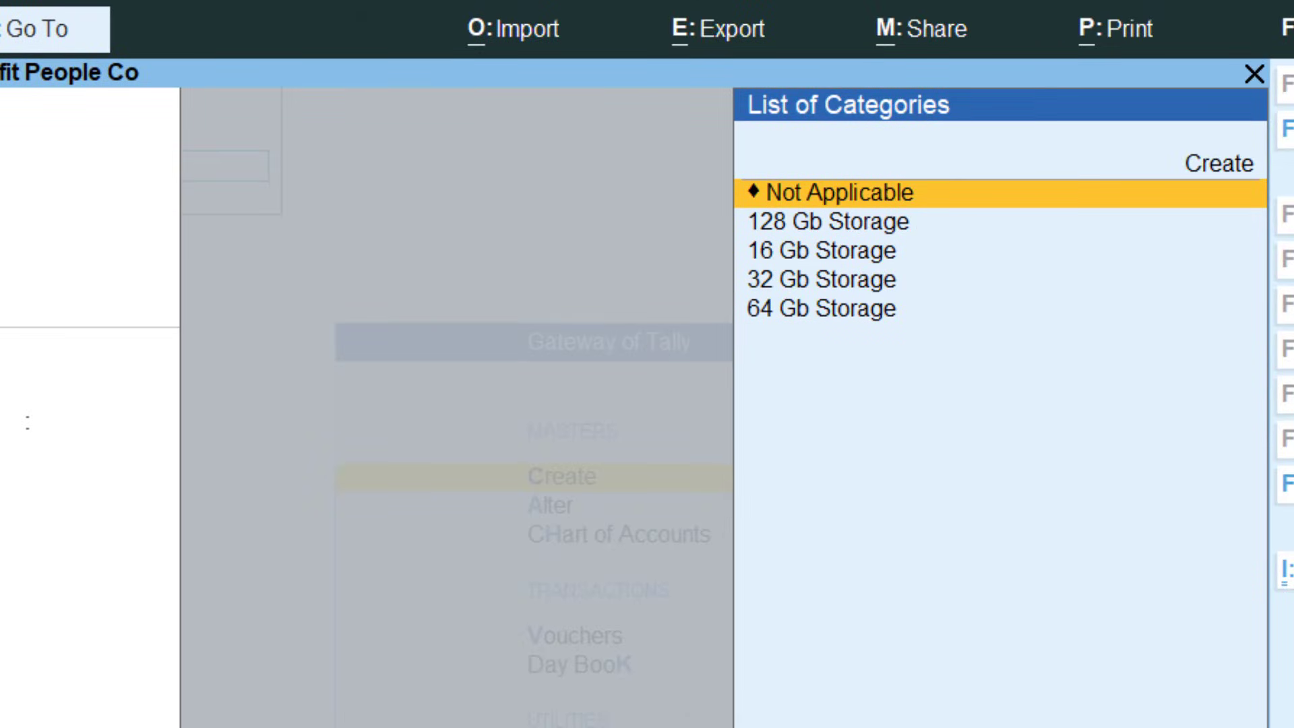
{"action": "key", "text": "BackSpace"}
{"action": "key", "text": "Down"}
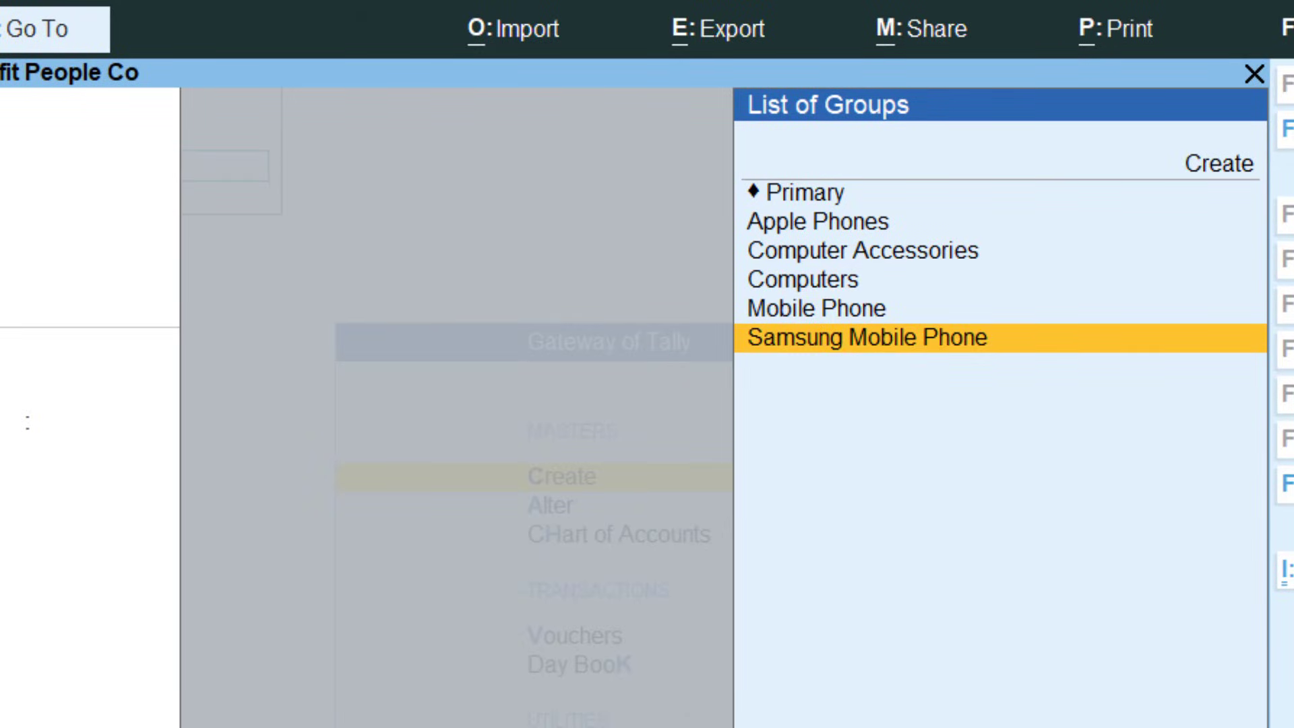
{"action": "key", "text": "Return"}
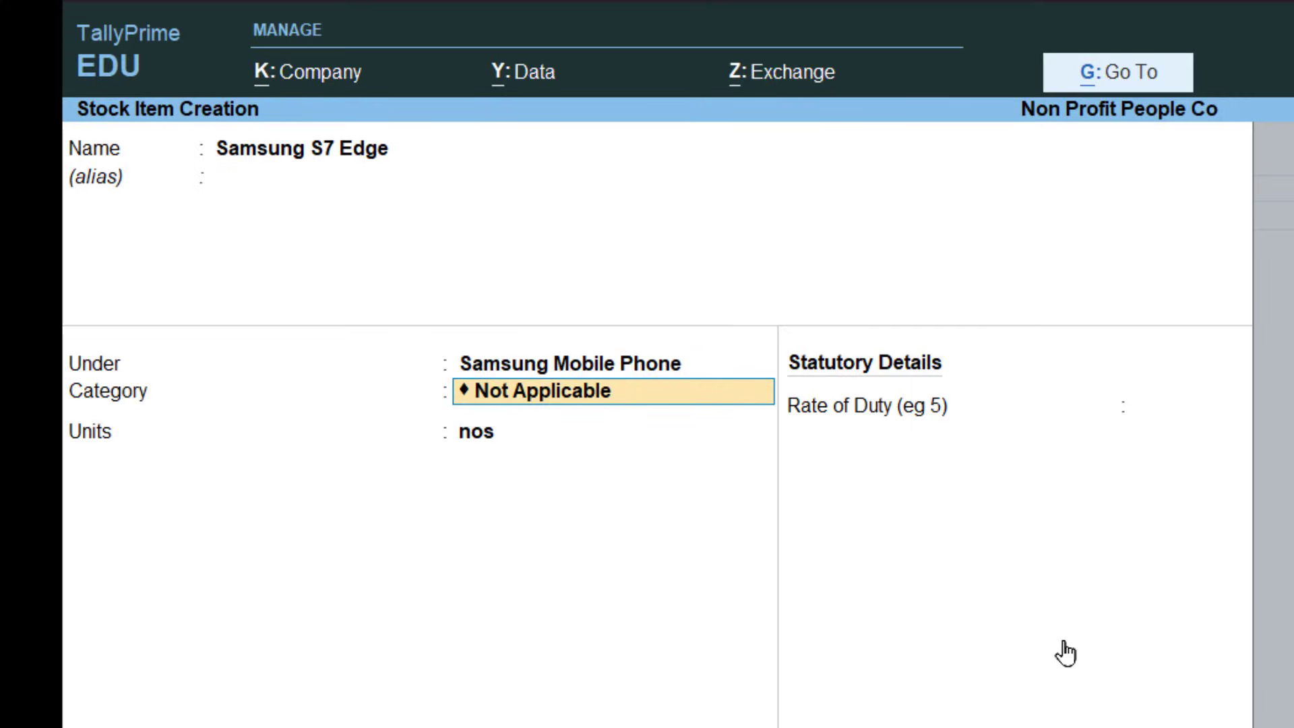
Set the Samsung S7 Edge category to 64 Gb Storage with the unit nos, and save the stock item.
{"action": "key", "text": "Down"}
{"action": "key", "text": "Return"}
{"action": "key", "text": "Return"}
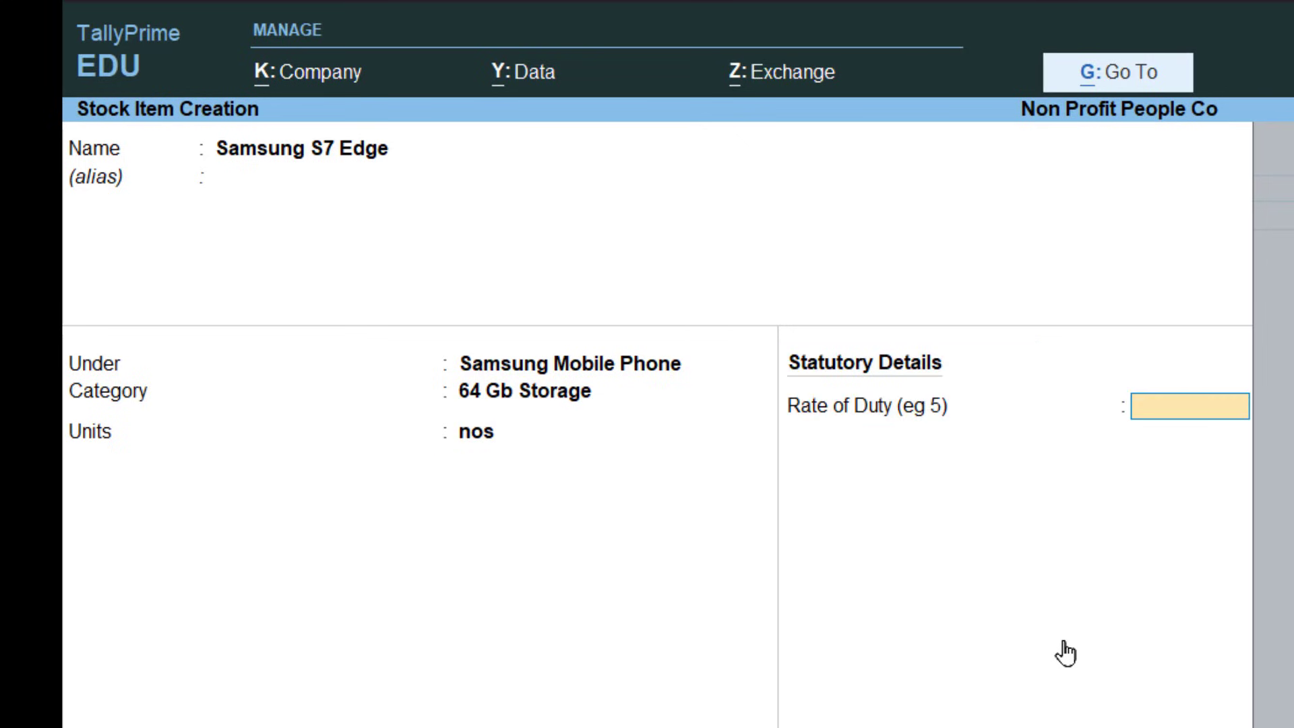
{"action": "key", "text": "ctrl+a"}
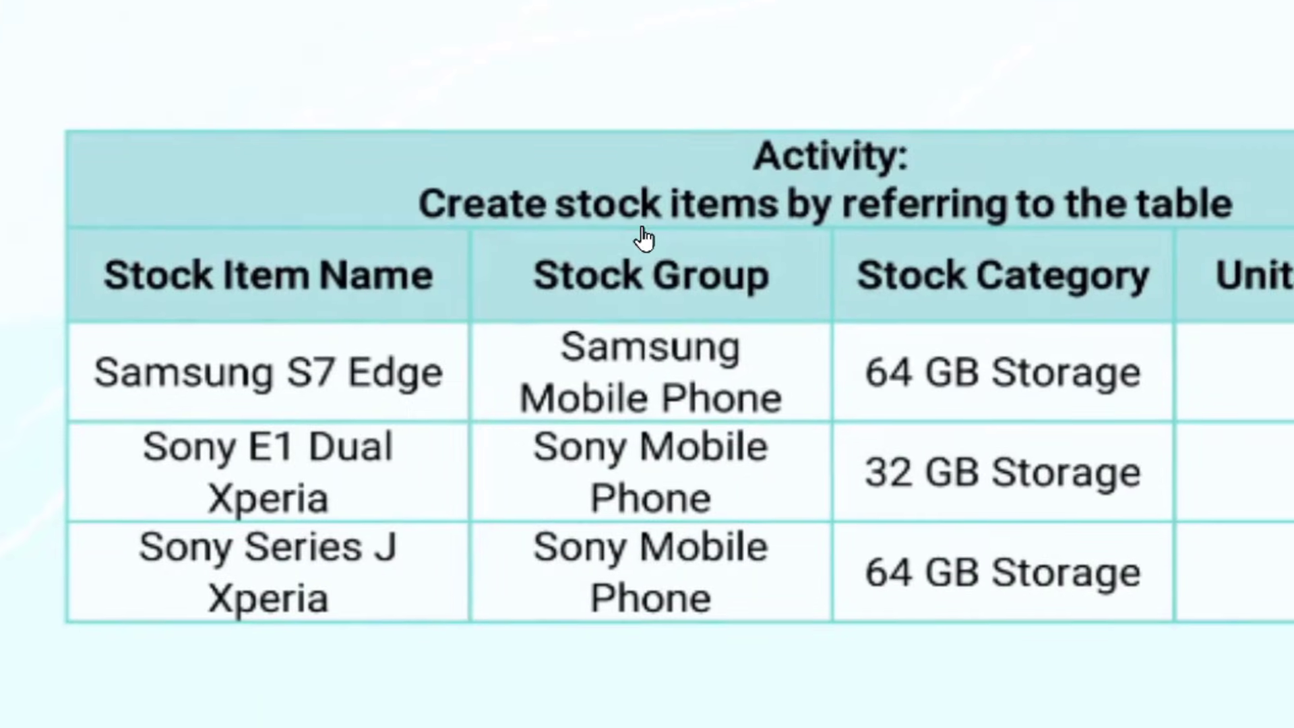
Return to TallyPrime and name the next stock item Sony E1 Dual Experia, without an alias.
{"action": "key", "text": "alt+Tab"}
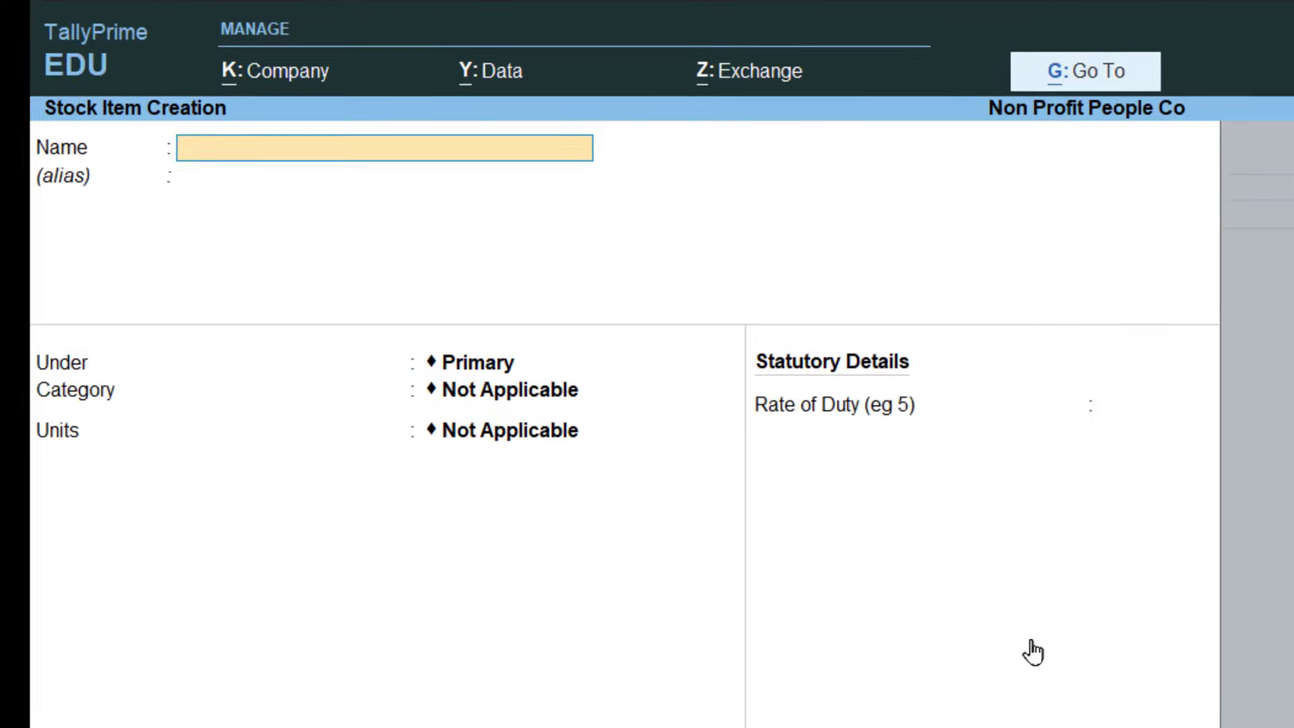
{"action": "type", "text": "Sony"}
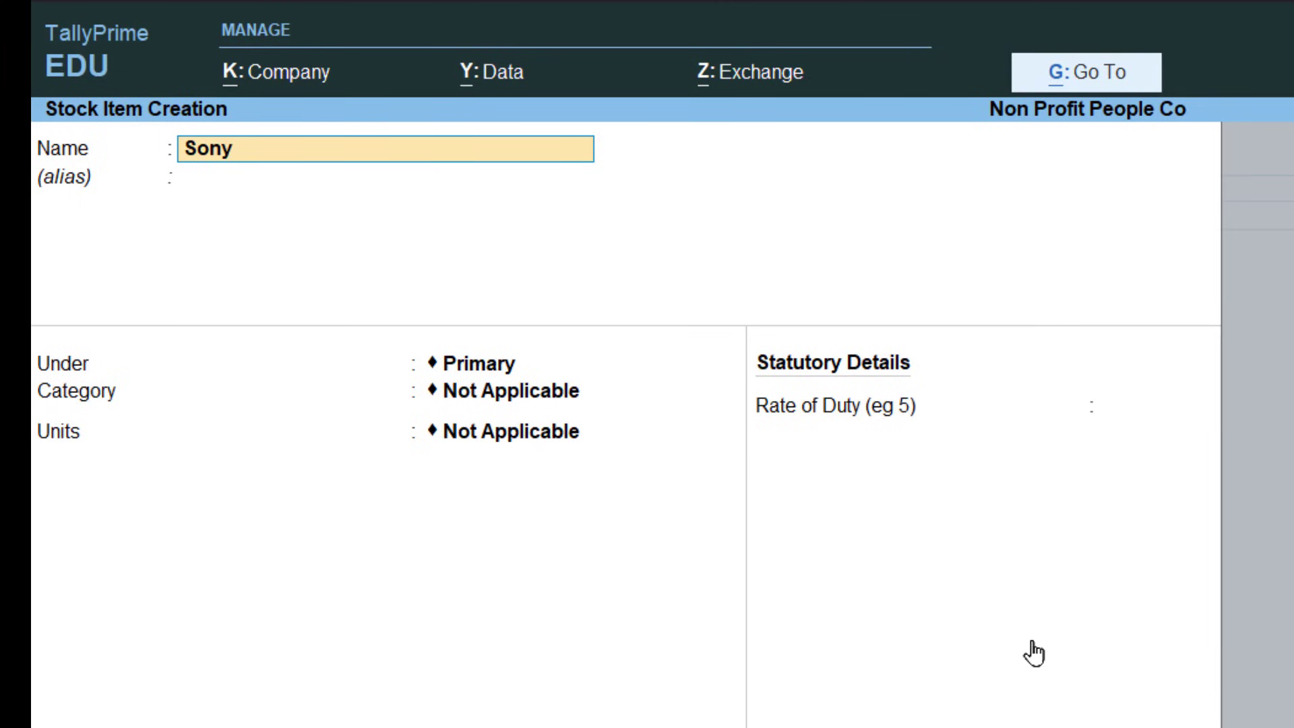
{"action": "type", "text": " E1 Dual Experia"}
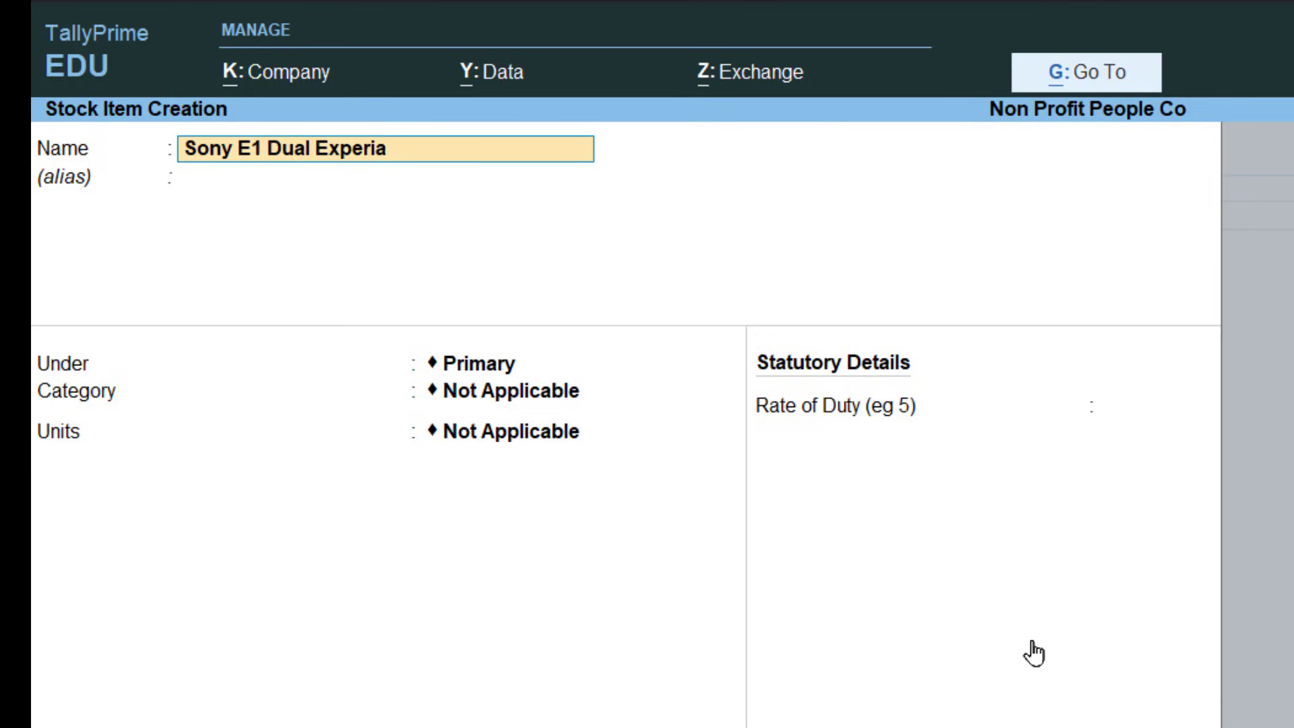
{"action": "key", "text": "Return"}
{"action": "key", "text": "Return"}
Create the stock group Sony Mobile Phones under Mobile Phone, without an alias, and assign it to the Sony E1 Dual Experia item.
{"action": "type", "text": "S"}
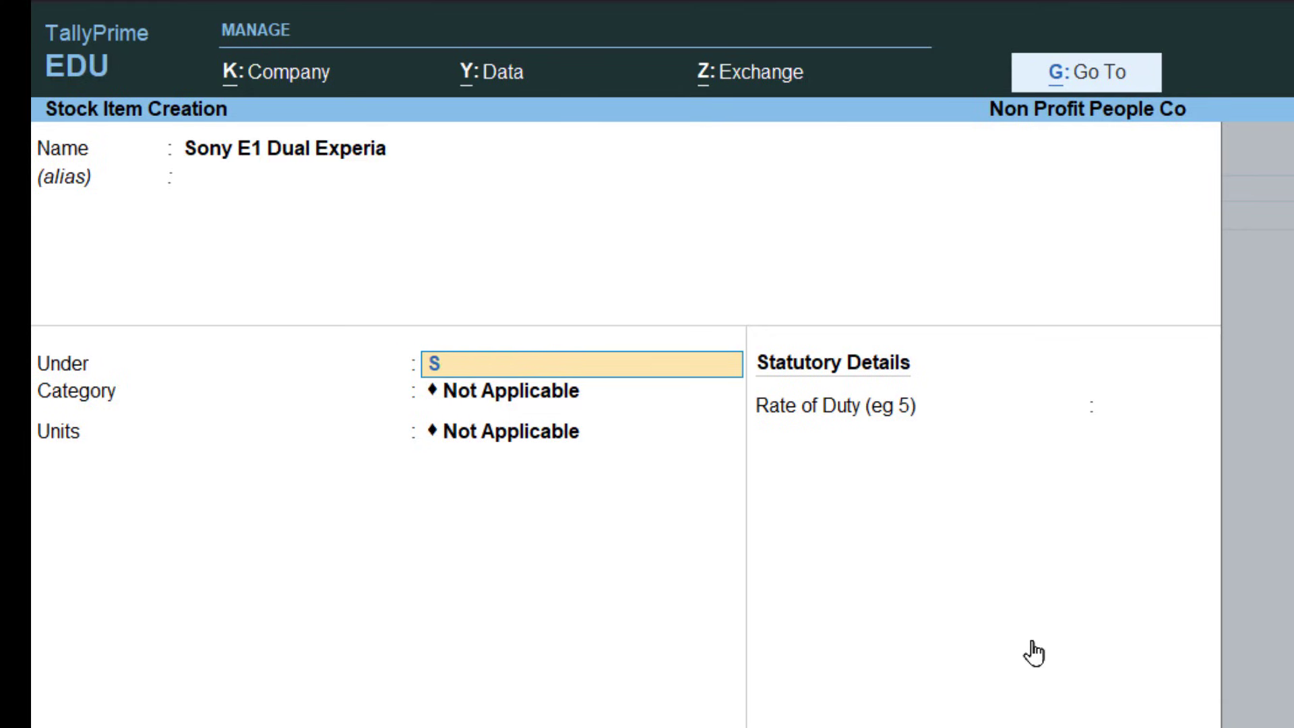
{"action": "type", "text": "o"}
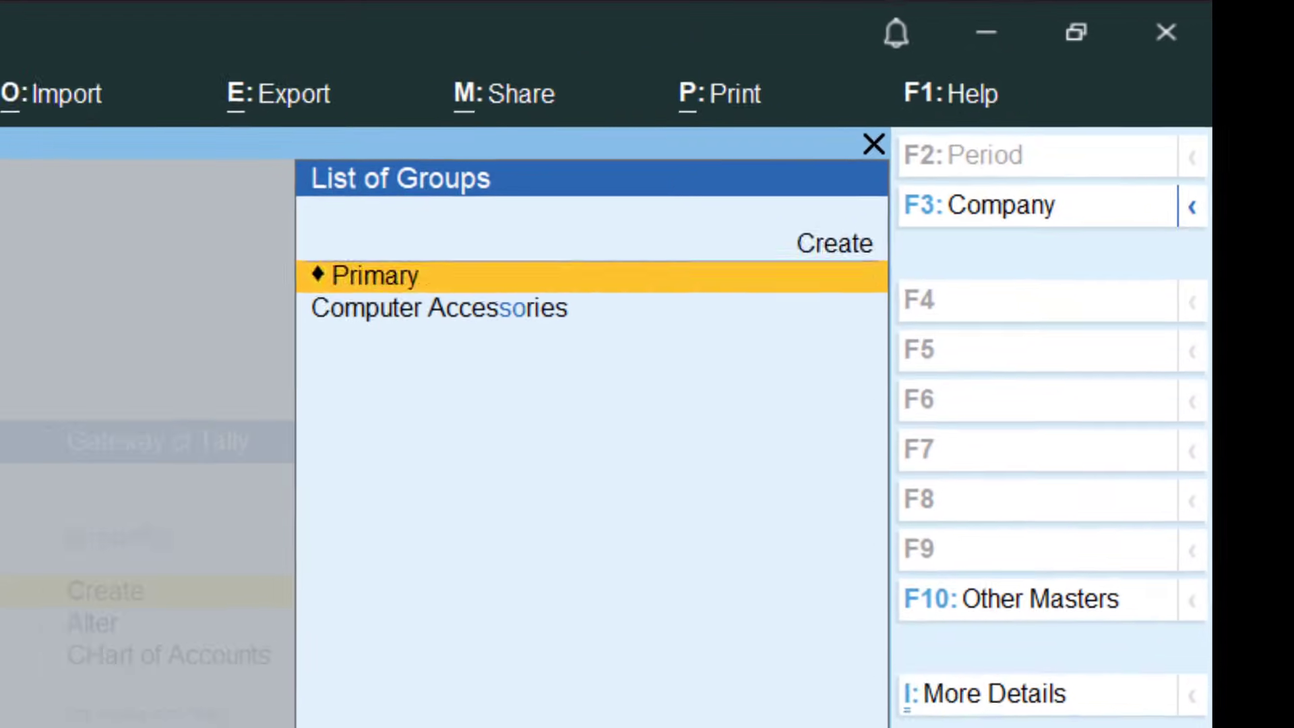
{"action": "key", "text": "Up"}
{"action": "key", "text": "Return"}
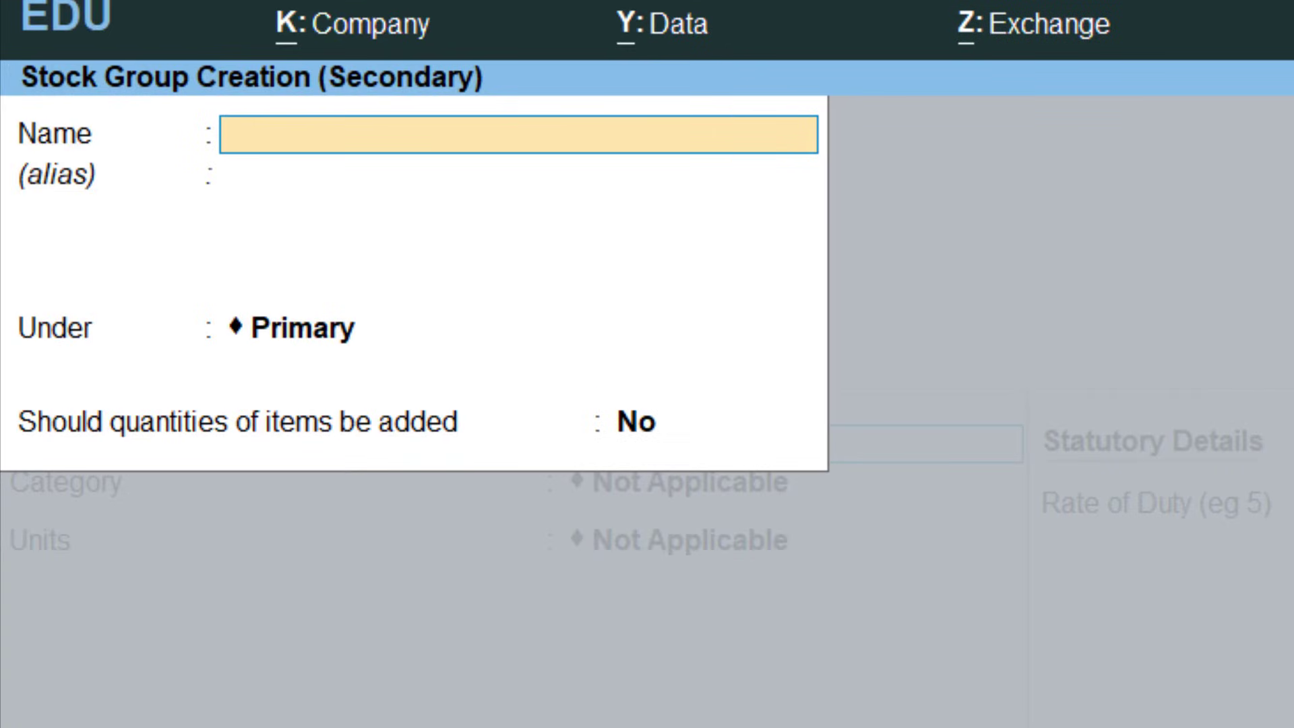
{"action": "type", "text": "Sony"}
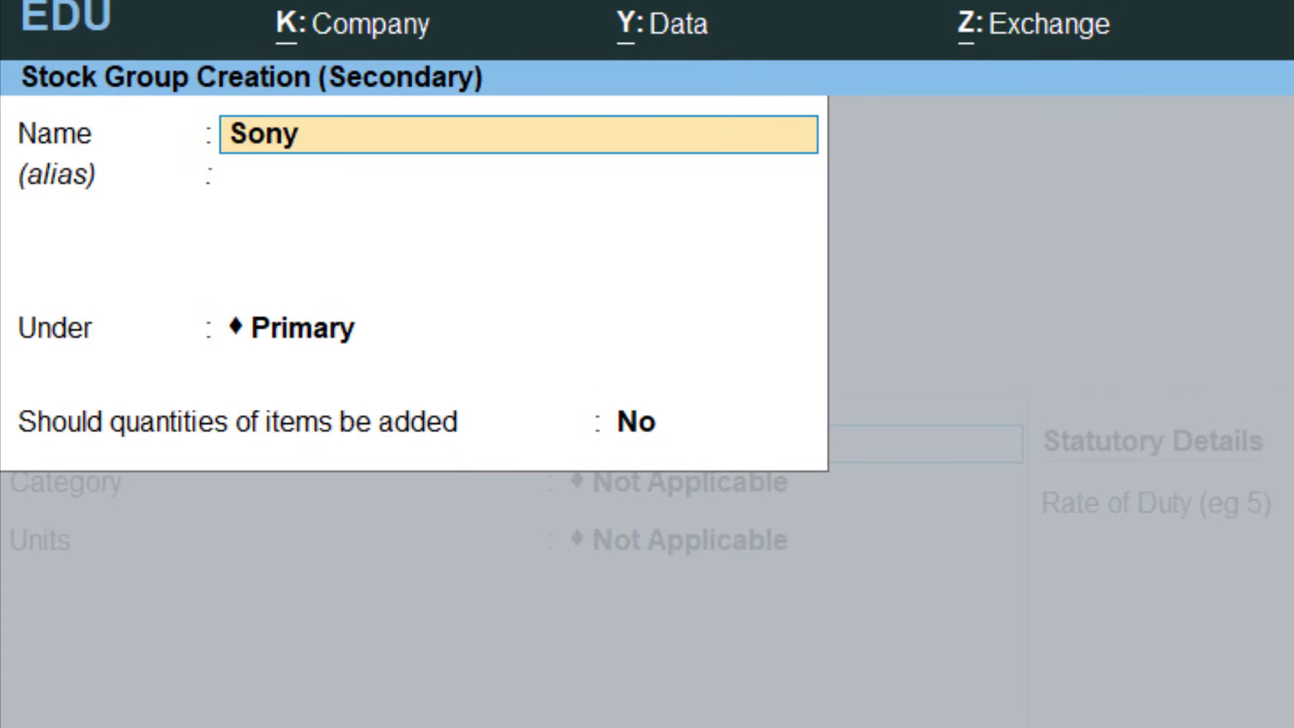
{"action": "type", "text": " Mobi"}
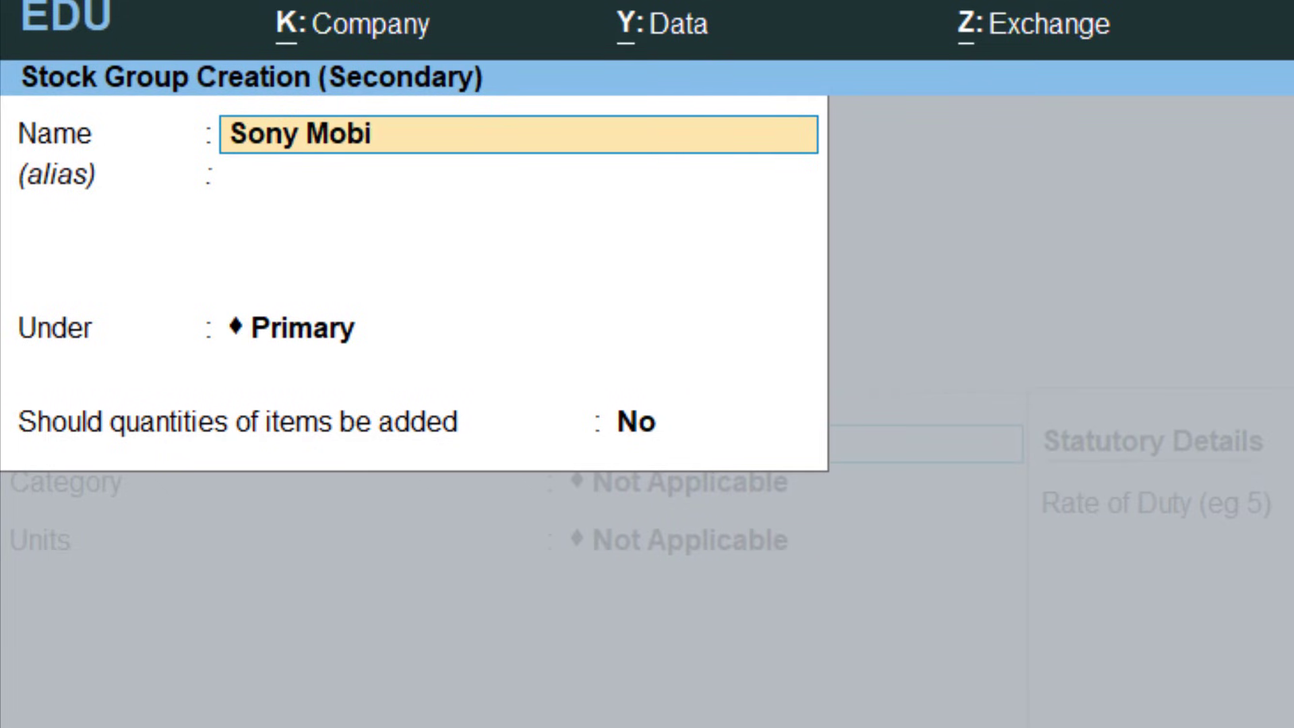
{"action": "type", "text": "le Phones"}
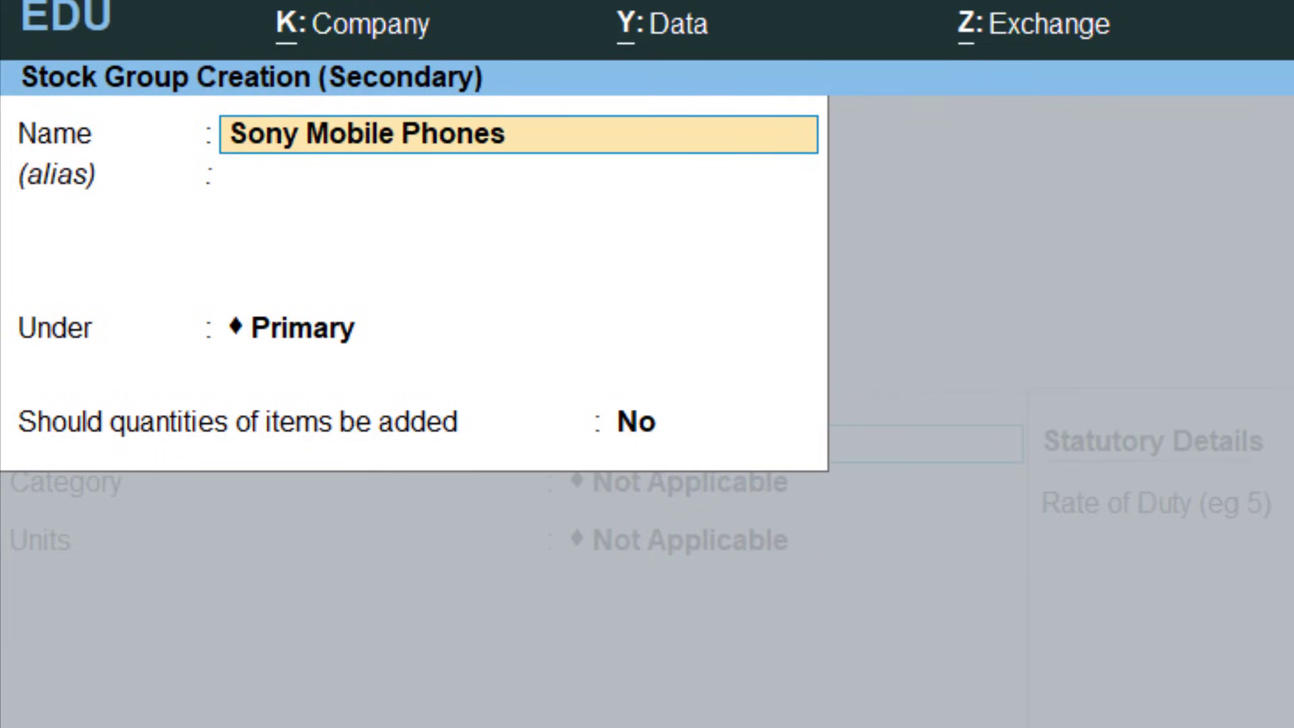
{"action": "key", "text": "Return"}
{"action": "key", "text": "Return"}
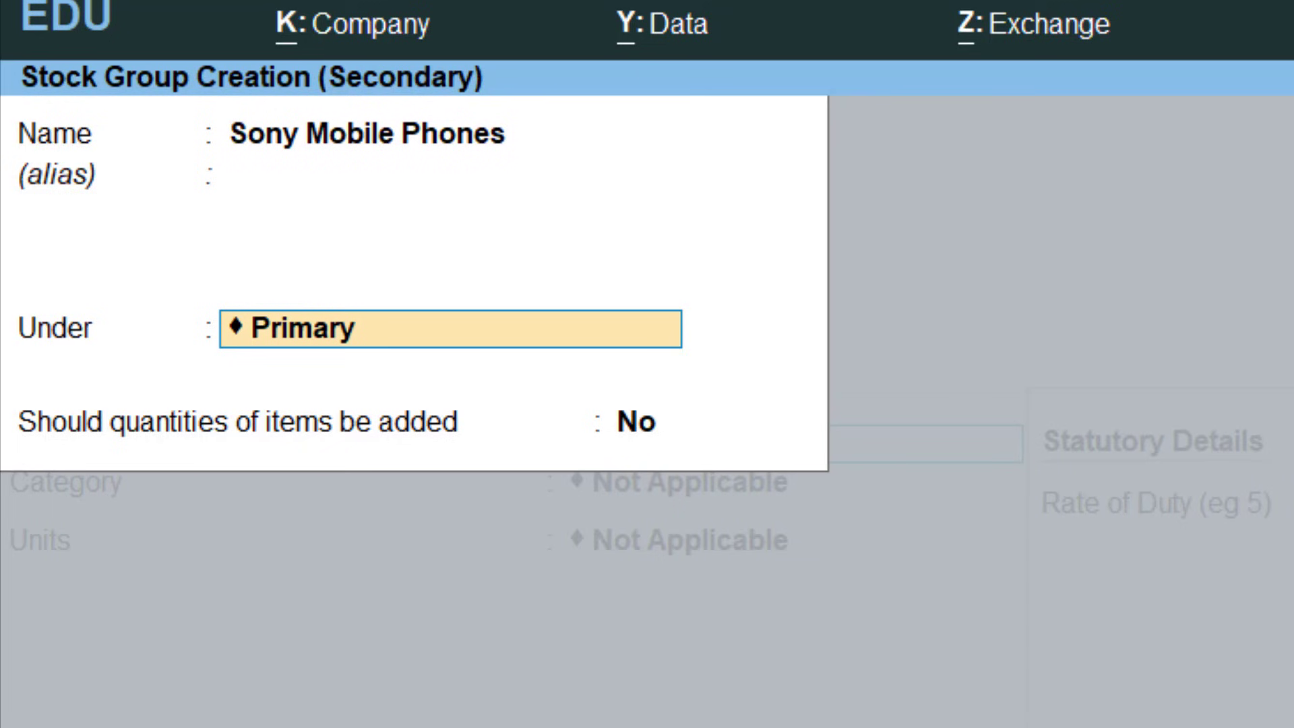
{"action": "key", "text": "Return"}
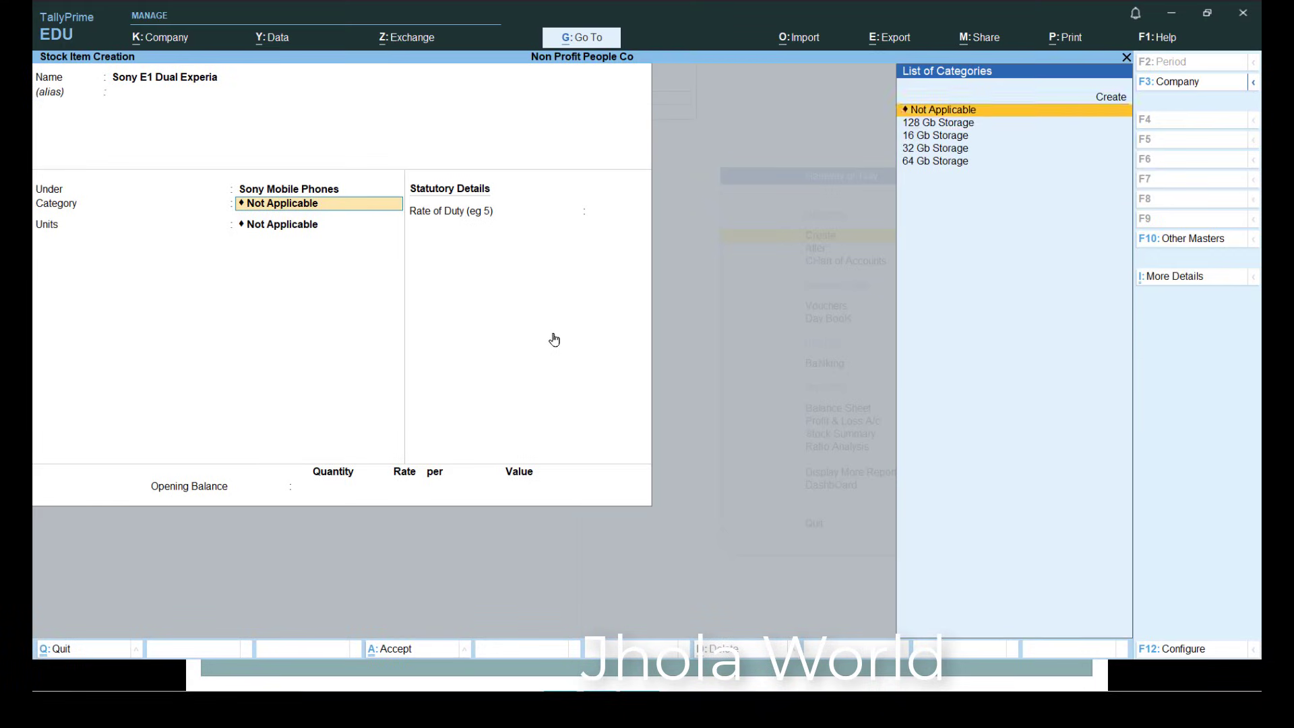
Set the Sony E1 Dual Experia category to 32 Gb Storage with the unit nos, and save the stock item.
{"action": "key", "text": "Down"}
{"action": "key", "text": "Down"}
{"action": "key", "text": "Down"}
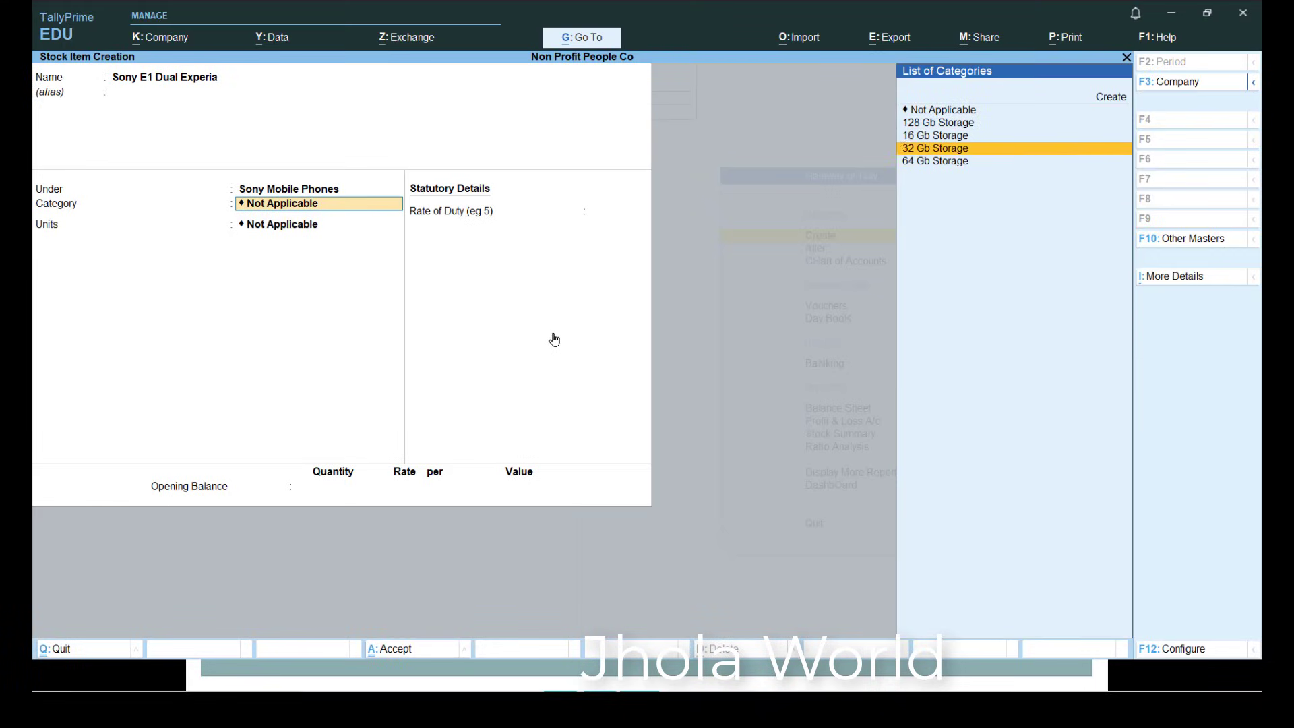
{"action": "key", "text": "Return"}
{"action": "key", "text": "Down"}
{"action": "key", "text": "Return"}
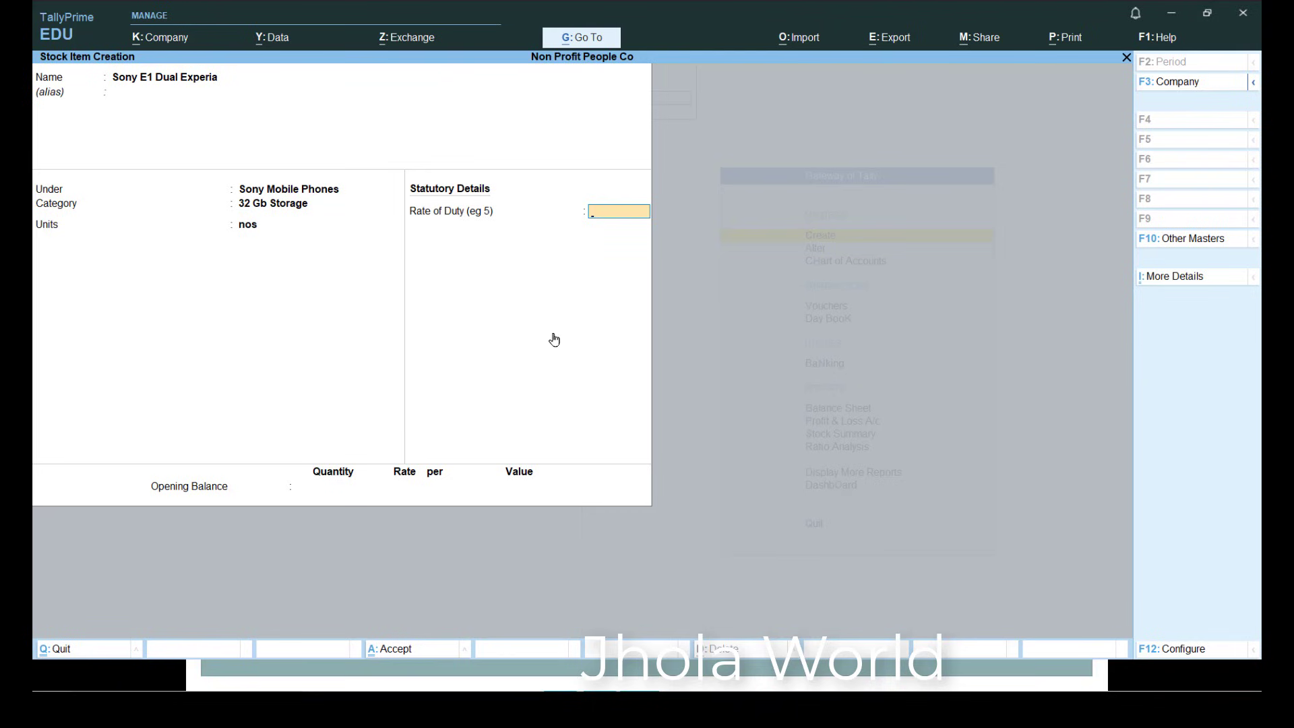
{"action": "key", "text": "ctrl+a"}
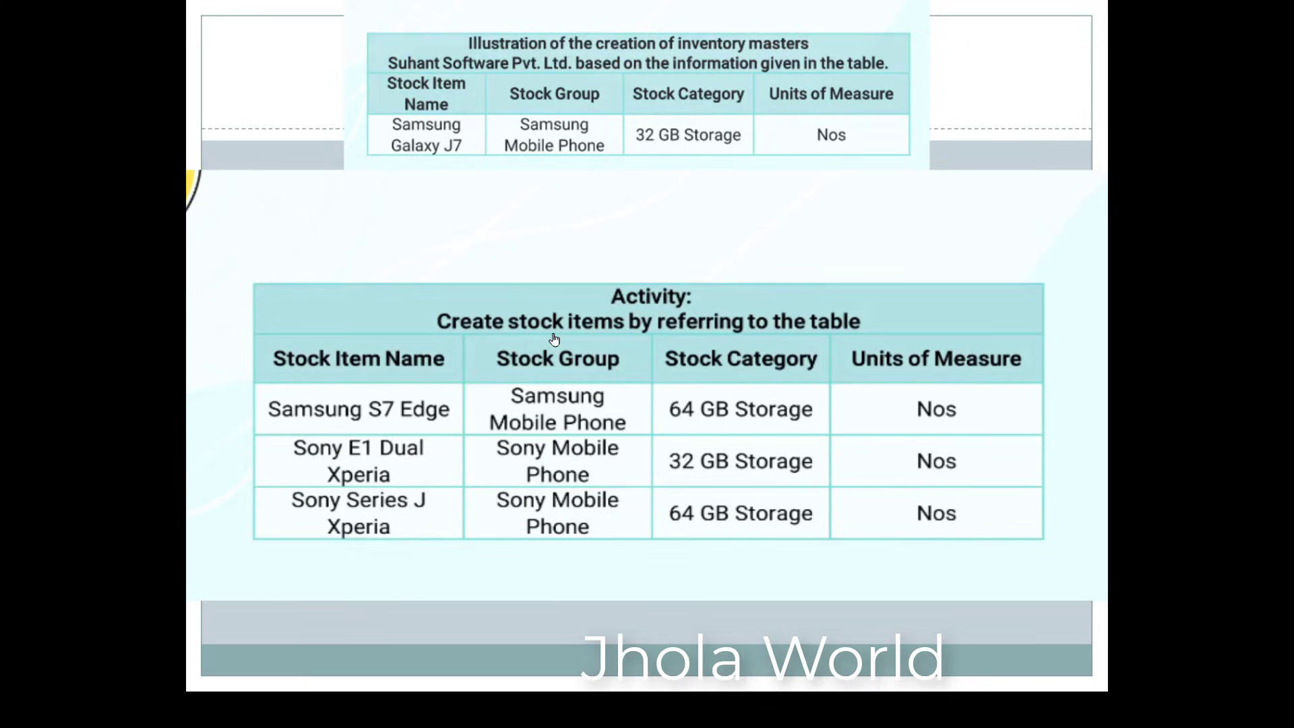
Return to TallyPrime, name the next stock item Sony Series J Experia and place it under the Sony Mobile Phones group.
{"action": "key", "text": "alt+Tab"}
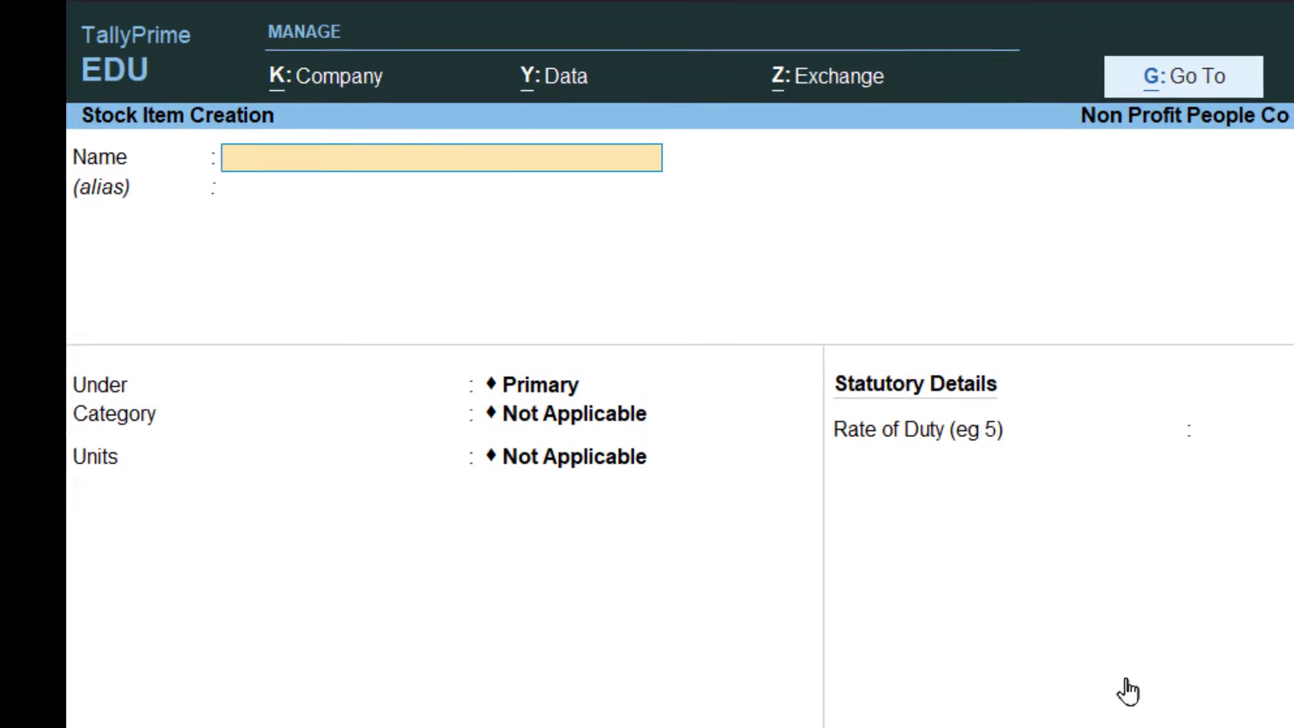
{"action": "type", "text": "Sony S"}
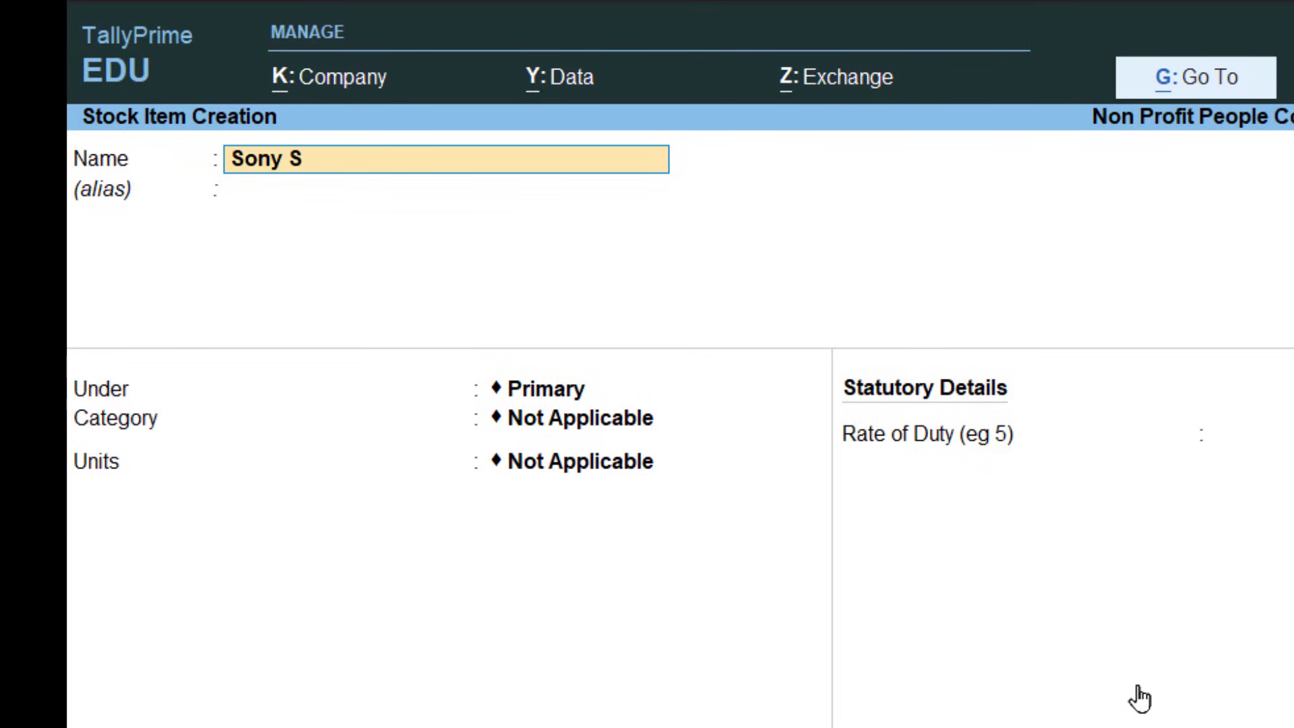
{"action": "type", "text": "eries J Experia"}
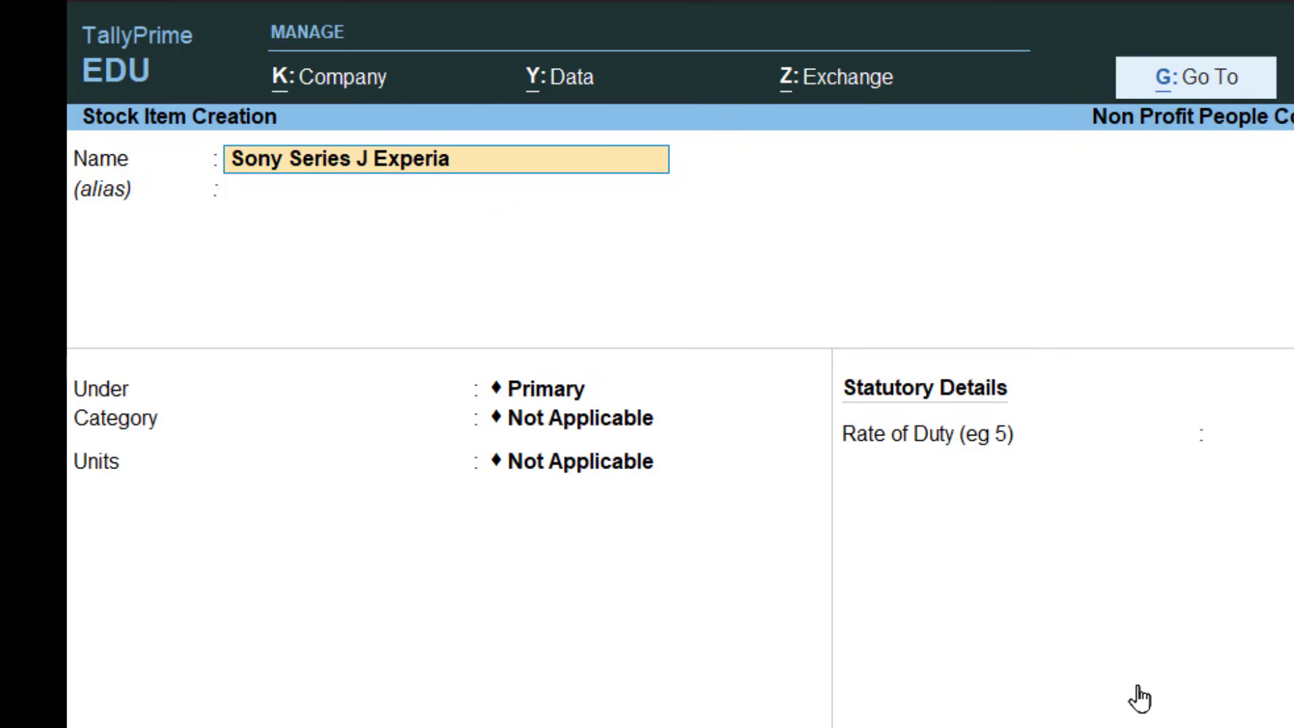
{"action": "key", "text": "Return"}
{"action": "type", "text": "Sony"}
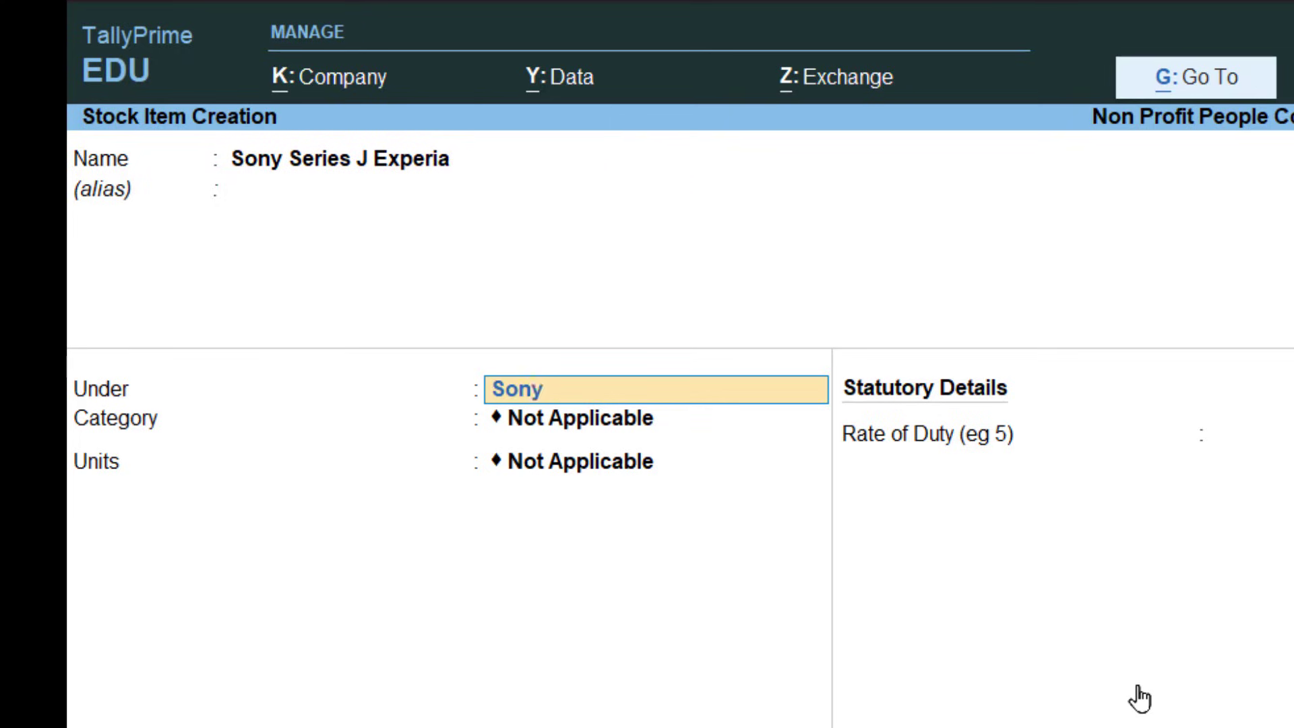
{"action": "key", "text": "Return"}
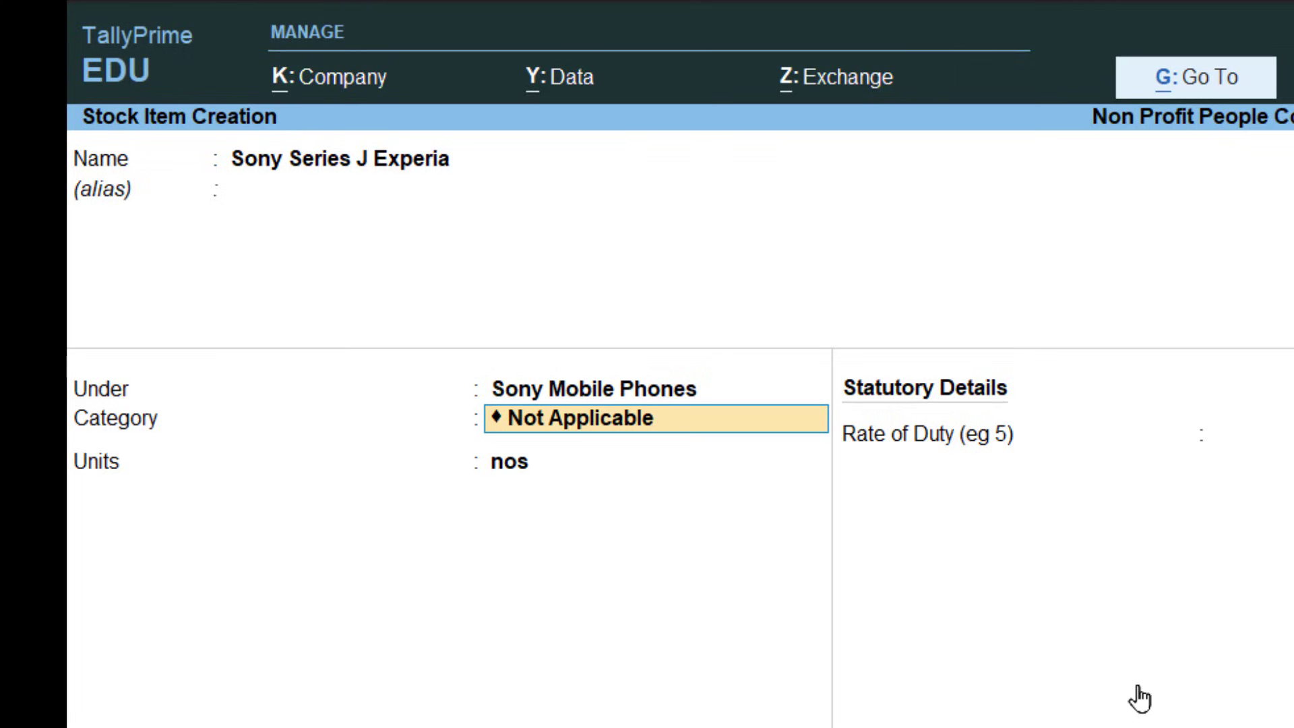
Choose the storage category for Sony Series J Experia with the unit nos, save the item and leave stock item creation.
{"action": "key", "text": "BackSpace"}
{"action": "key", "text": "BackSpace"}
{"action": "key", "text": "BackSpace"}
{"action": "key", "text": "Return"}
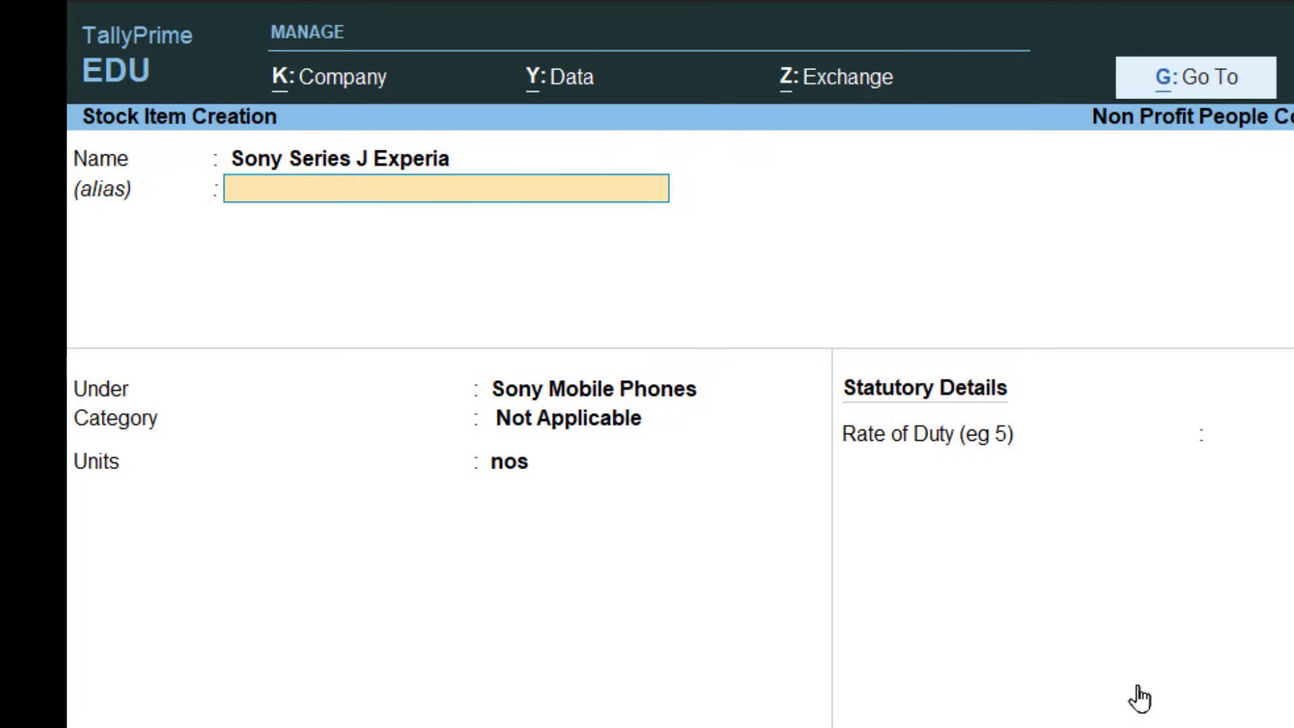
{"action": "key", "text": "Return"}
{"action": "key", "text": "Return"}
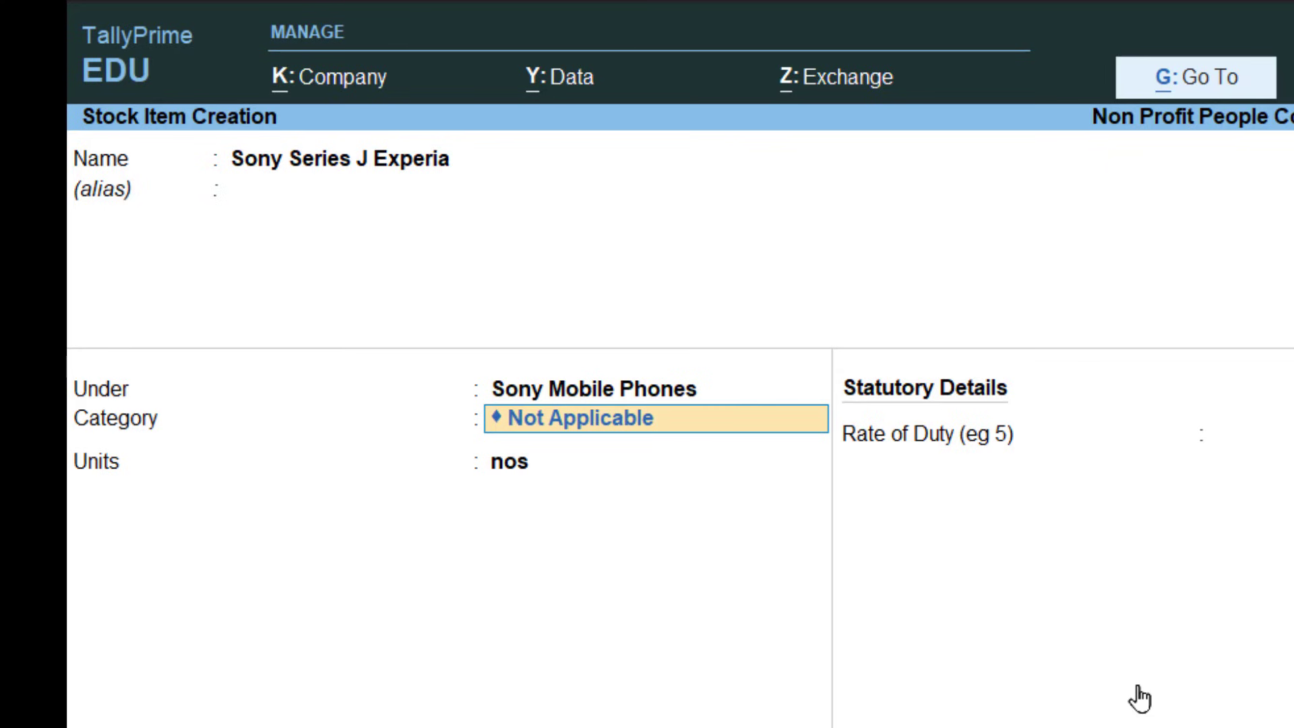
{"action": "key", "text": "Down"}
{"action": "key", "text": "Return"}
{"action": "key", "text": "Return"}
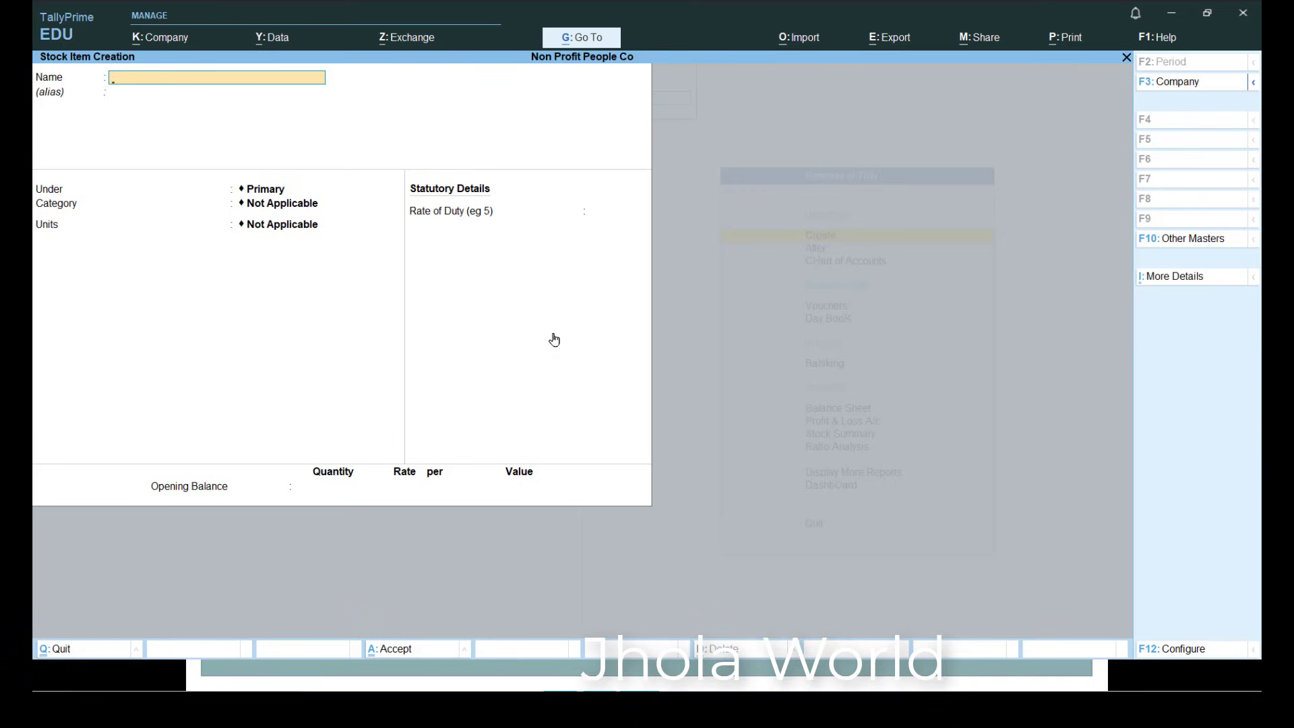
{"action": "key", "text": "Escape"}
{"action": "key", "text": "Escape"}
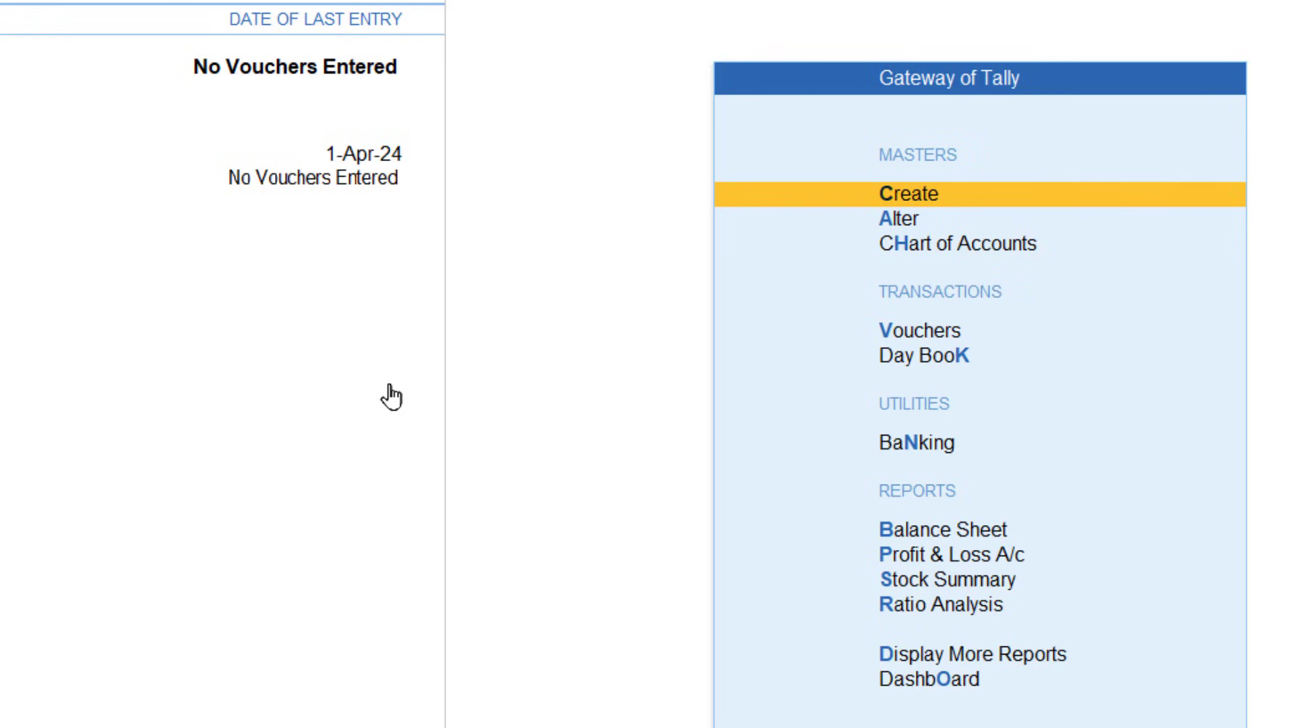
Display the list of stock items in the Chart of Accounts.
{"action": "key", "text": "Down"}
{"action": "key", "text": "Down"}
{"action": "key", "text": "Return"}
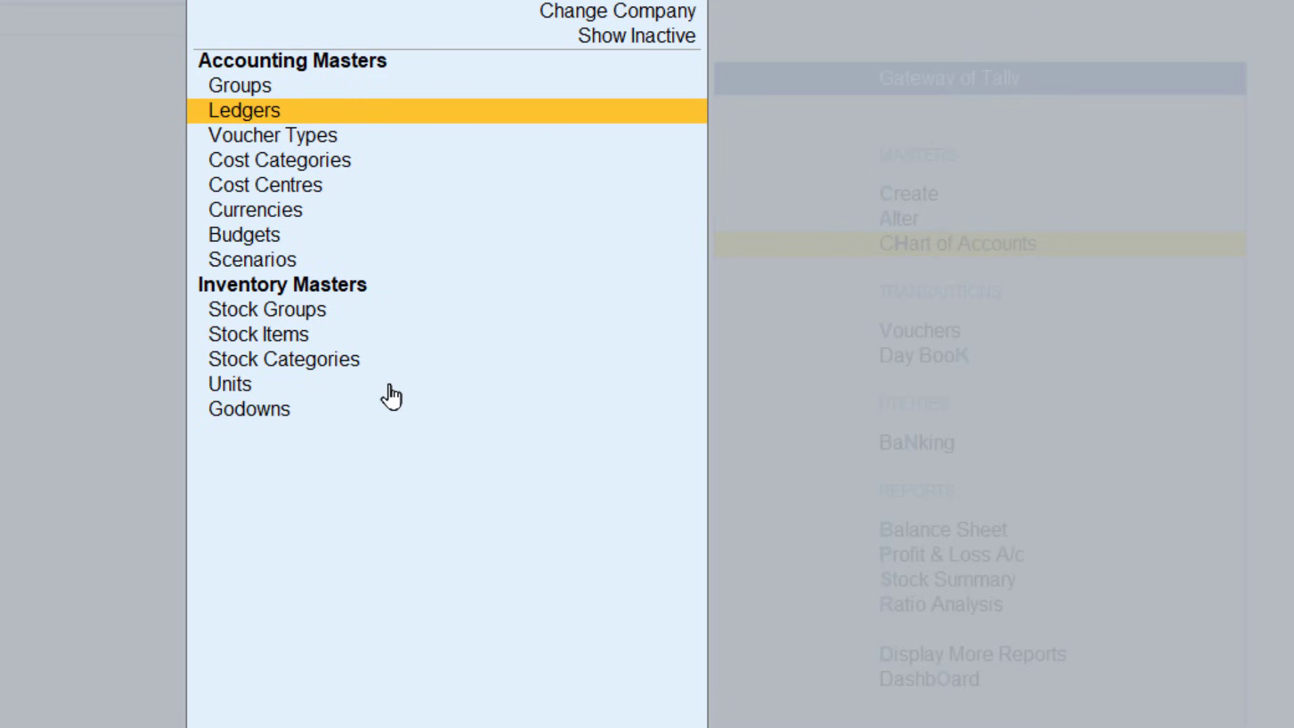
{"action": "key", "text": "Down"}
{"action": "key", "text": "Down"}
{"action": "key", "text": "Down"}
{"action": "key", "text": "Down"}
{"action": "key", "text": "Down"}
{"action": "key", "text": "Down"}
{"action": "key", "text": "Down"}
{"action": "key", "text": "Down"}
{"action": "key", "text": "Down"}
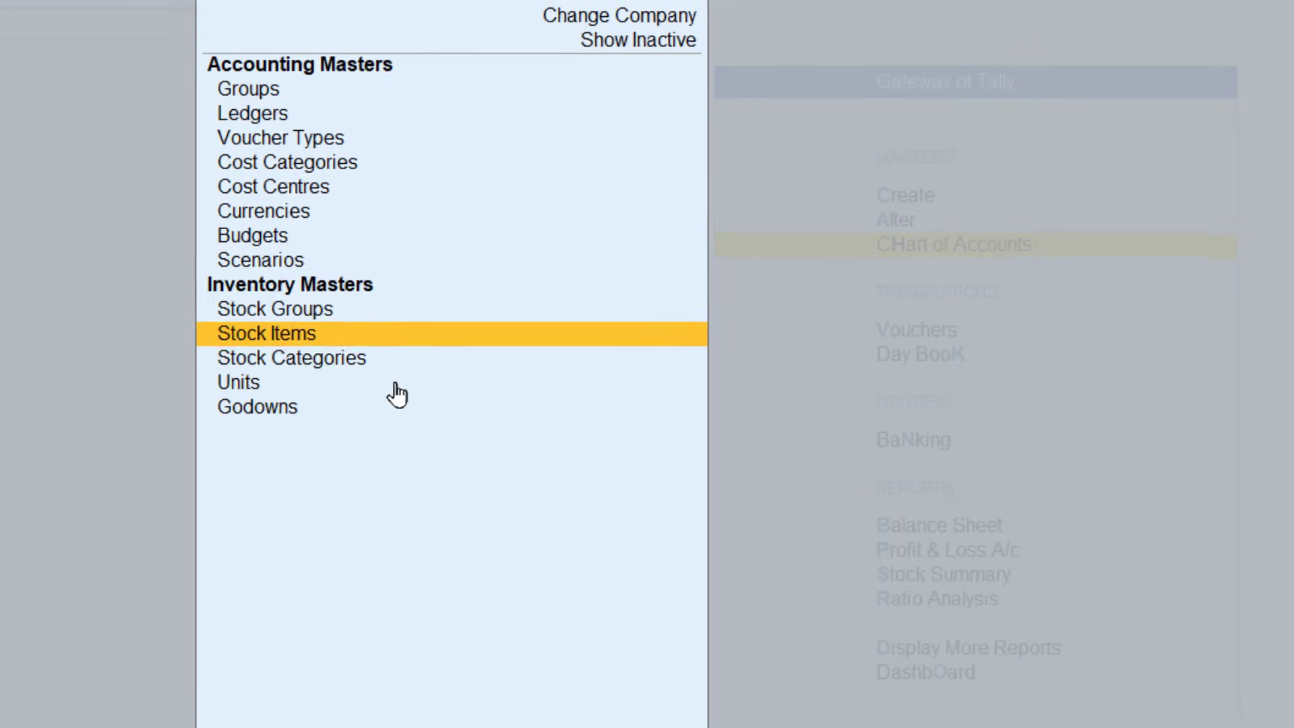
{"action": "key", "text": "Return"}
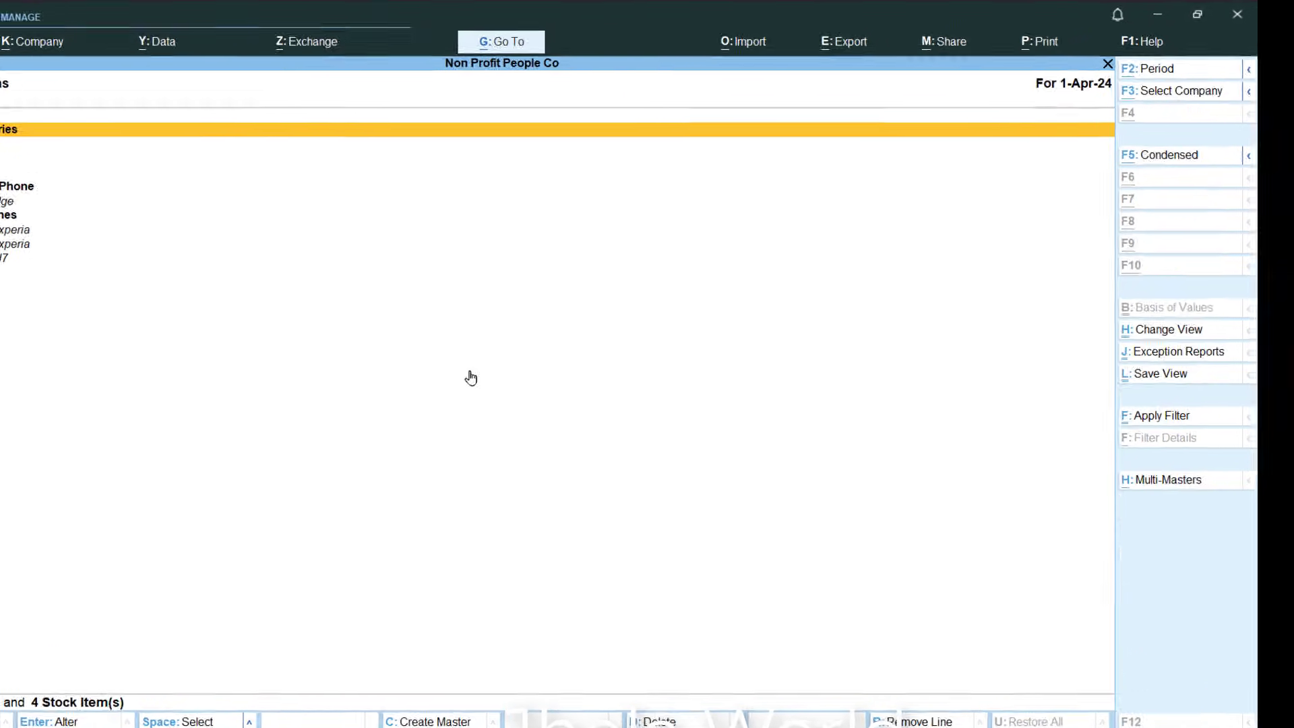
Open the stock item Samsung Galaxy J7 for alteration.
{"action": "key", "text": "alt+g"}
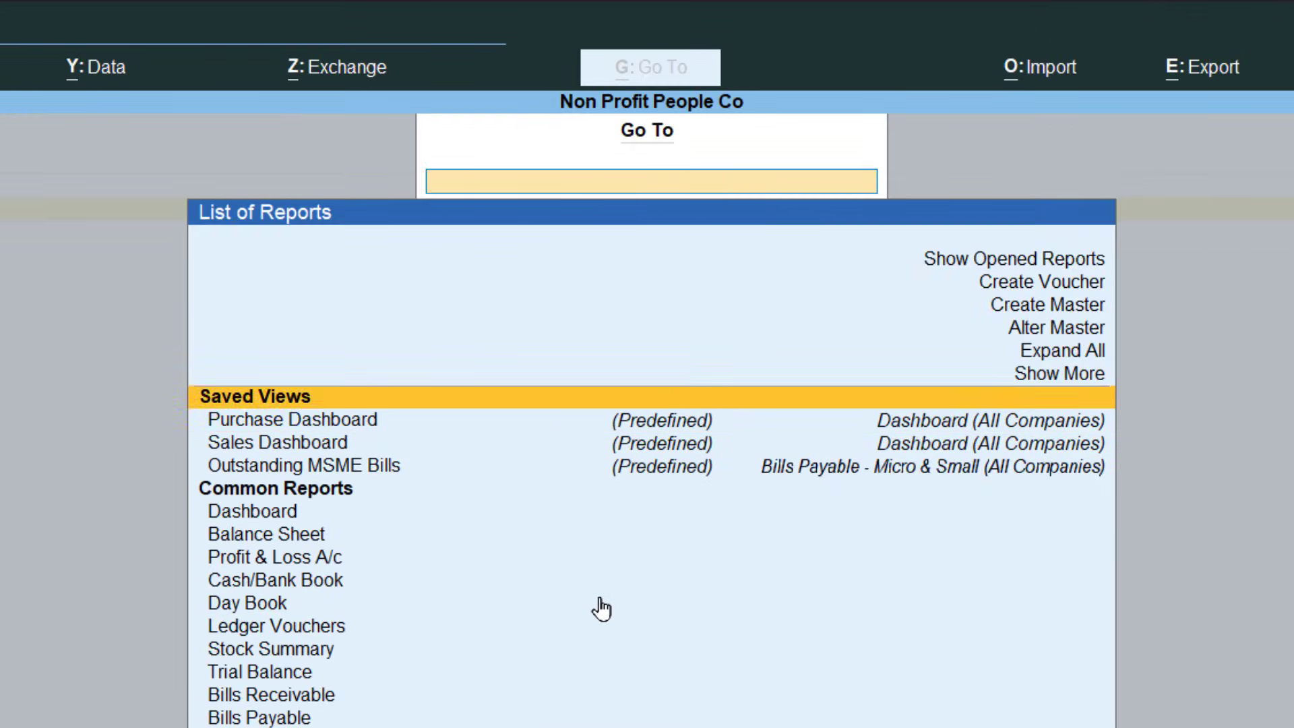
{"action": "key", "text": "Up"}
{"action": "key", "text": "Up"}
{"action": "key", "text": "Up"}
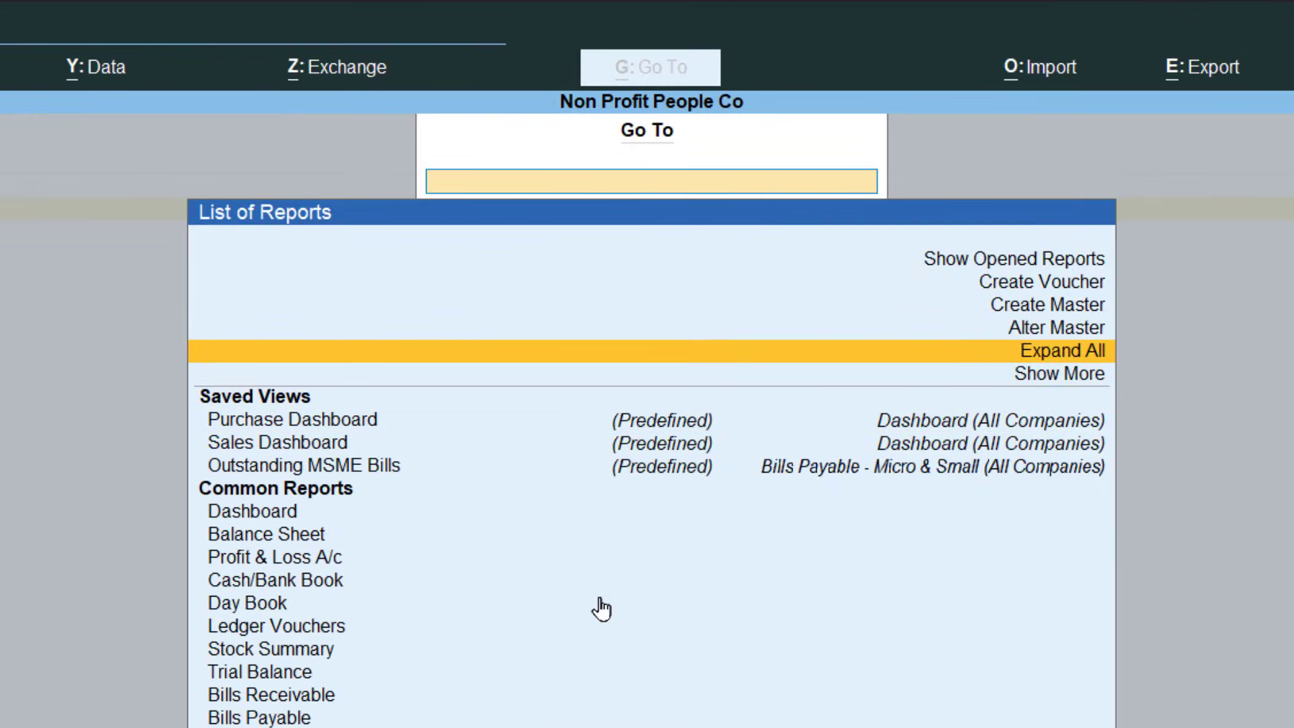
{"action": "key", "text": "Return"}
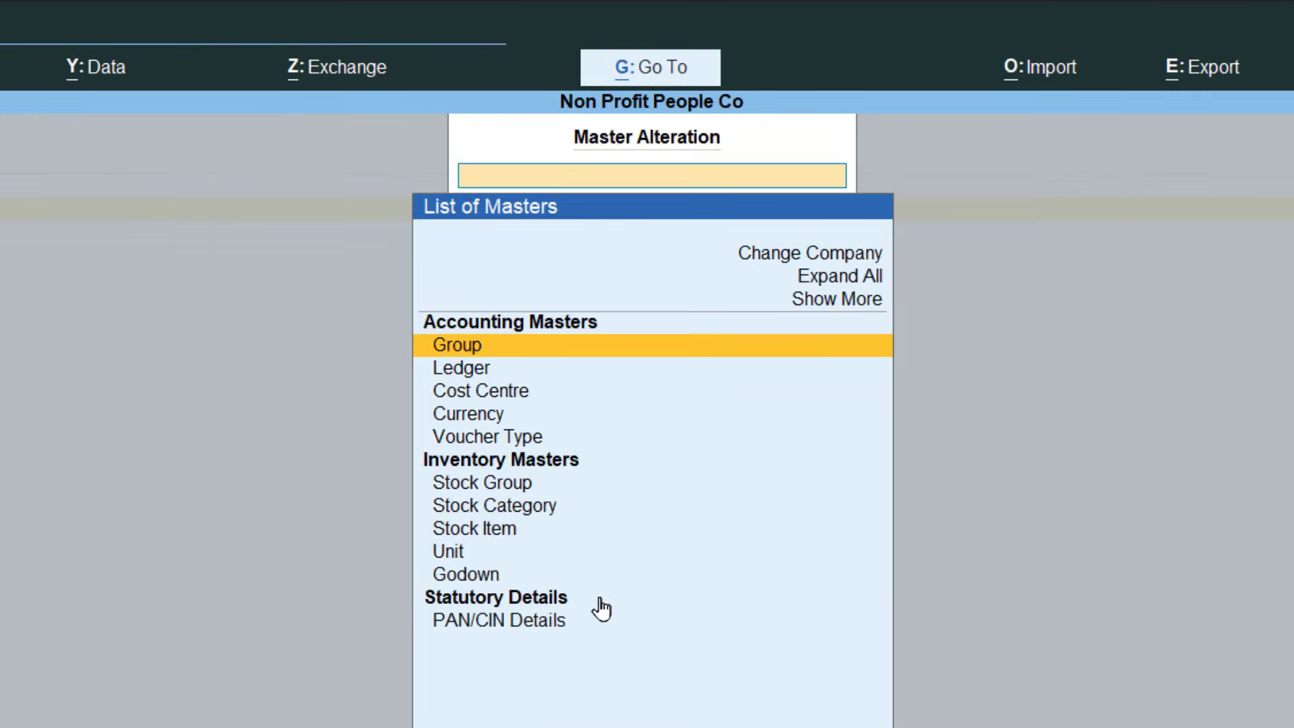
{"action": "key", "text": "Down"}
{"action": "key", "text": "Down"}
{"action": "key", "text": "Down"}
{"action": "key", "text": "Down"}
{"action": "key", "text": "Down"}
{"action": "key", "text": "Down"}
{"action": "key", "text": "Down"}
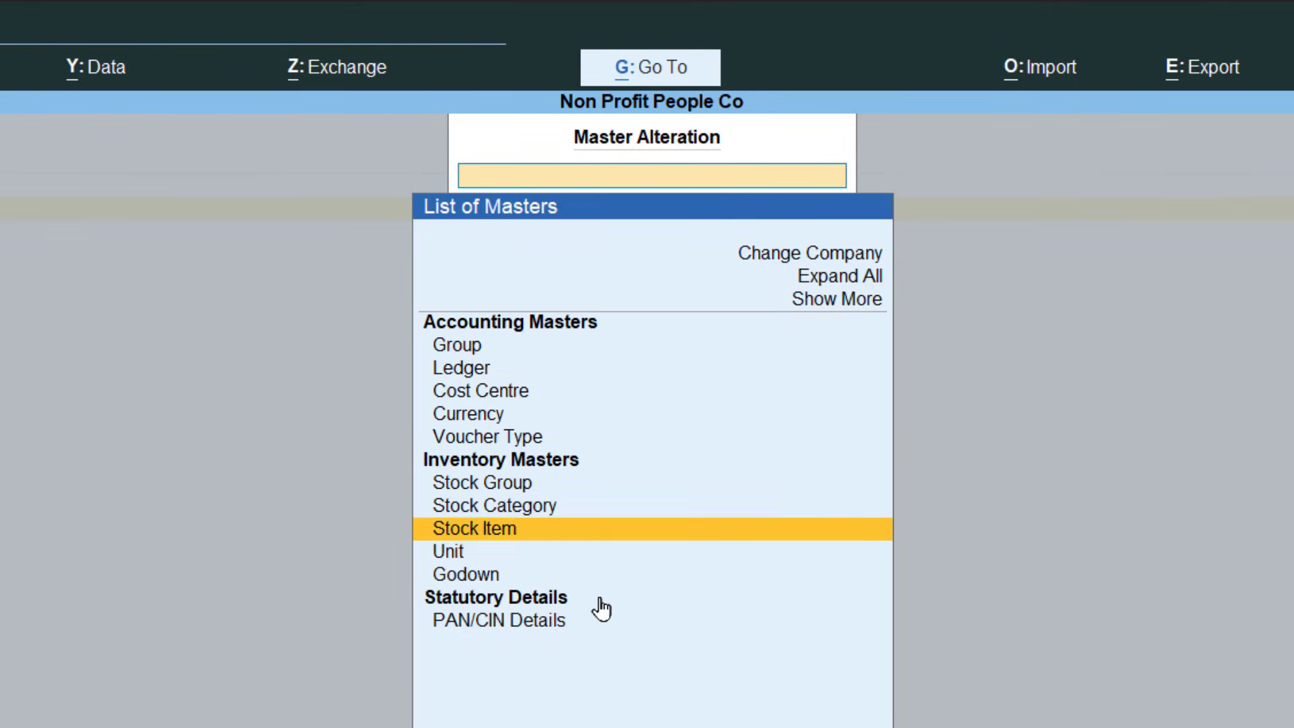
{"action": "key", "text": "Return"}
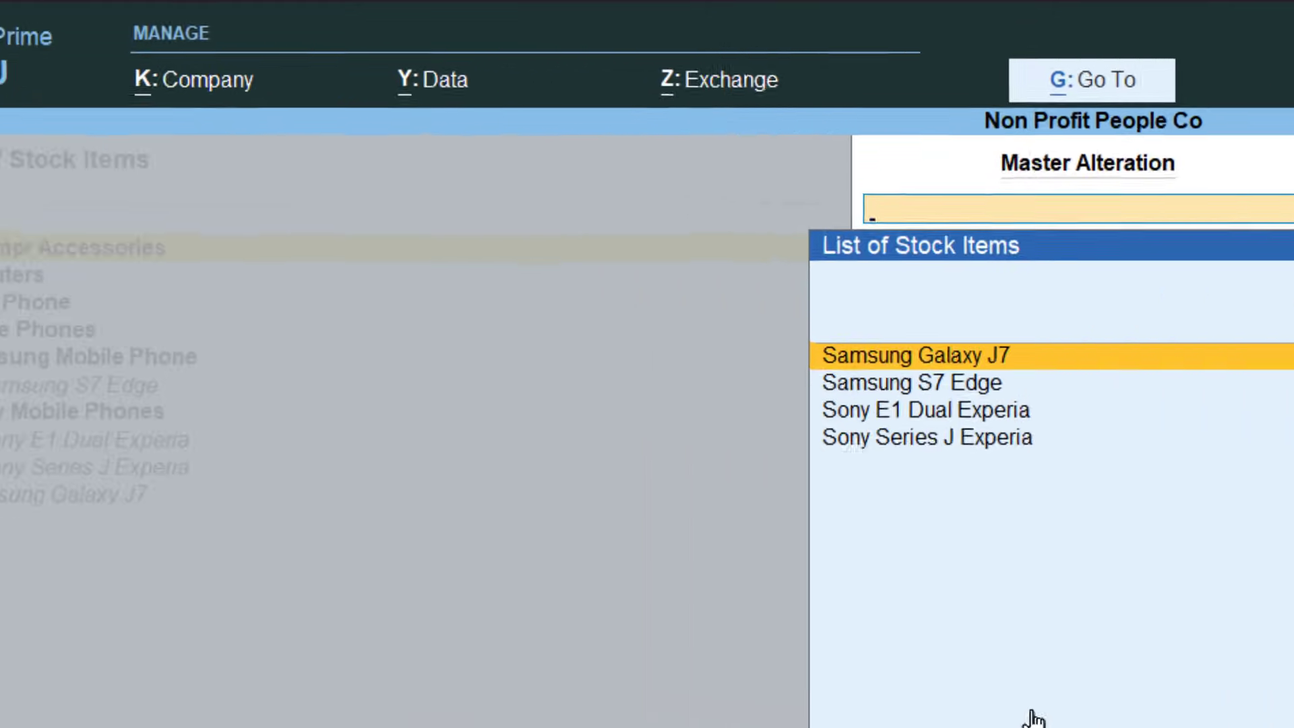
{"action": "key", "text": "Return"}
Change the Samsung Galaxy J7 group to Samsung Mobile Phone, save the item and return to the list of stock items.
{"action": "key", "text": "Return"}
{"action": "key", "text": "Return"}
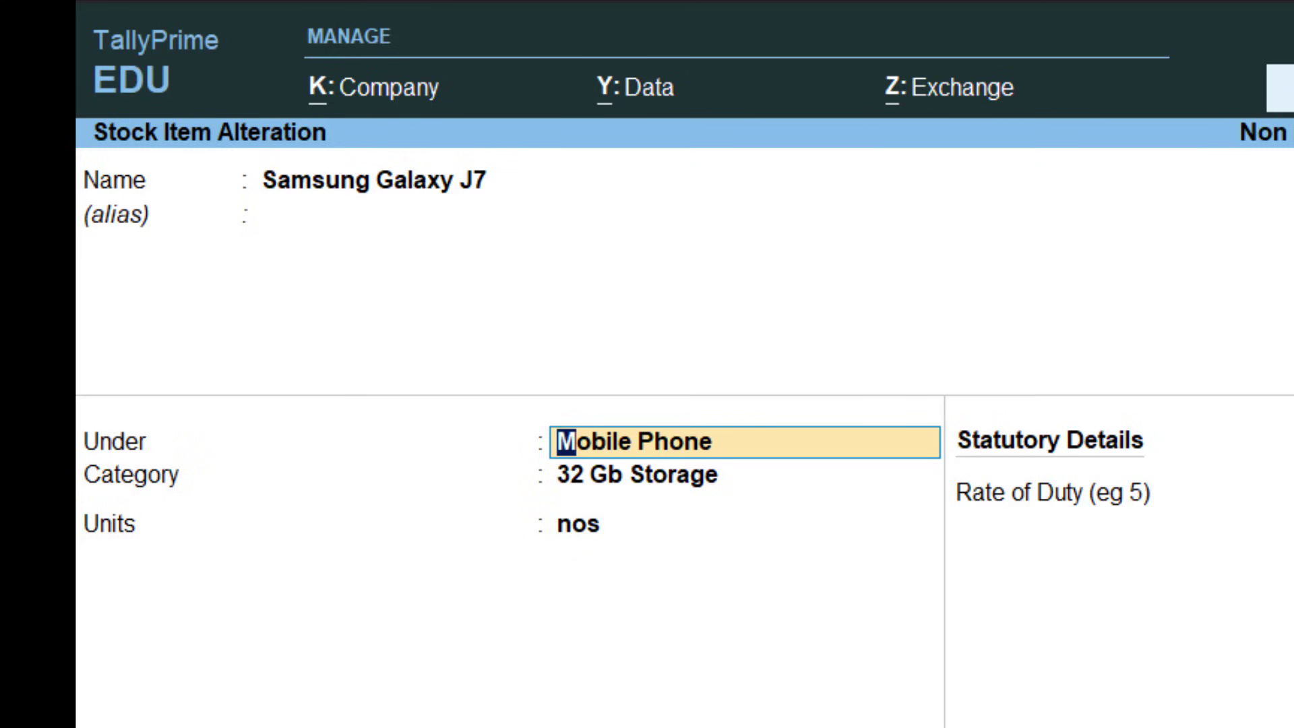
{"action": "key", "text": "Return"}
{"action": "key", "text": "ctrl+a"}
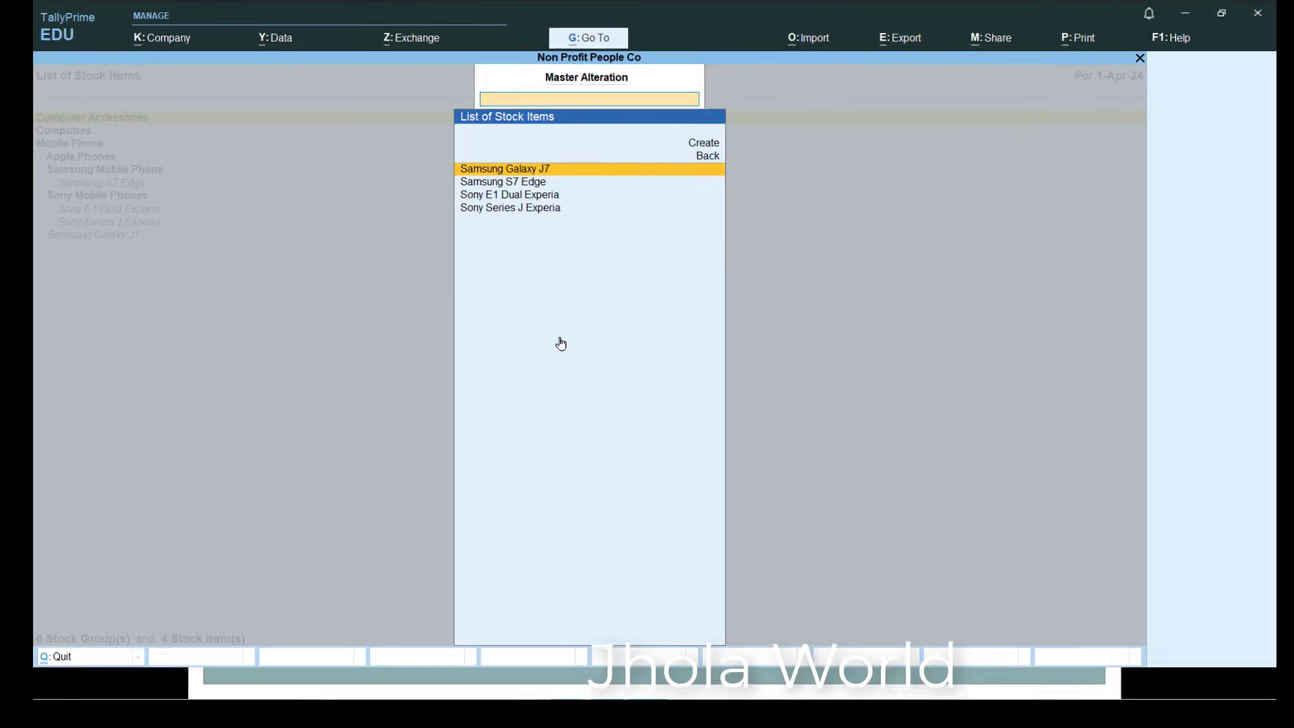
{"action": "key", "text": "Escape"}
{"action": "key", "text": "Escape"}
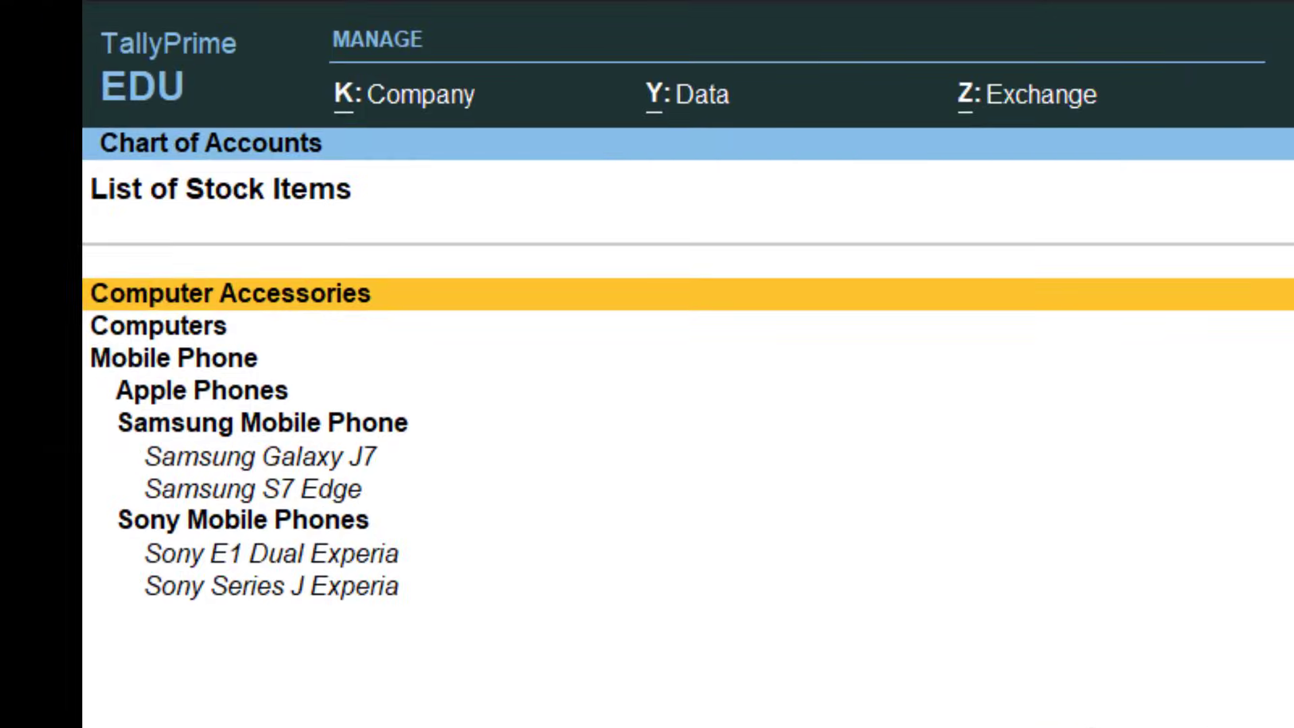
Examine how the Samsung and Sony stock items are grouped under Mobile Phone in the list of stock items.
{"action": "key", "text": "Down"}
{"action": "key", "text": "Down"}
{"action": "key", "text": "Down"}
{"action": "key", "text": "Down"}
{"action": "key", "text": "Down"}
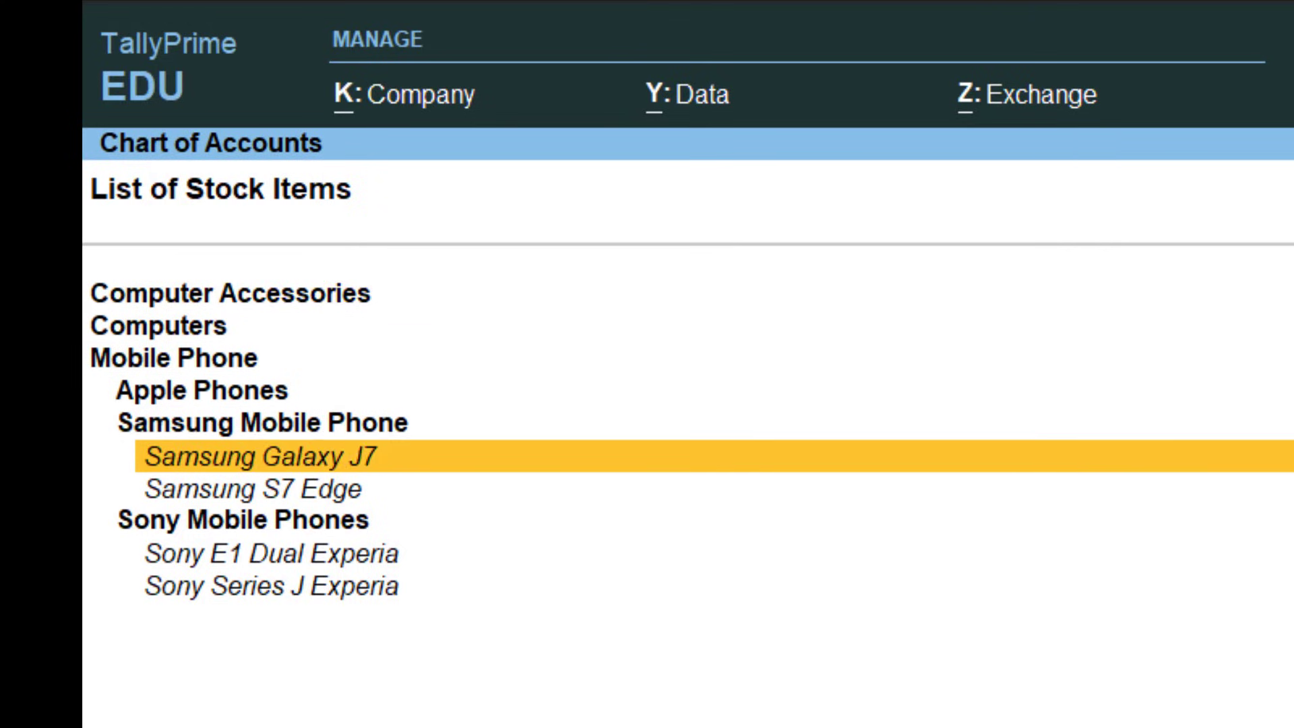
{"action": "key", "text": "Down"}
{"action": "key", "text": "Down"}
{"action": "key", "text": "Down"}
{"action": "key", "text": "Down"}
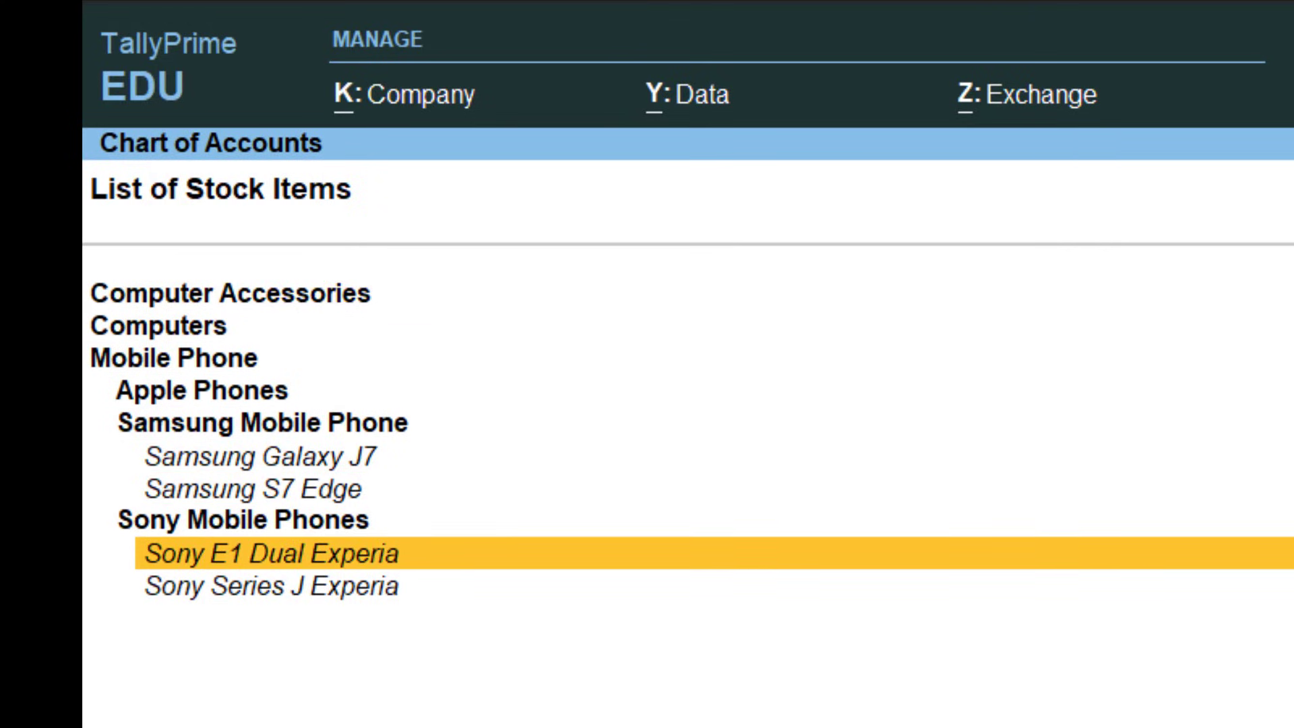
{"action": "key", "text": "Up"}
{"action": "key", "text": "Up"}
{"action": "key", "text": "Up"}
{"action": "key", "text": "Up"}
{"action": "key", "text": "Up"}
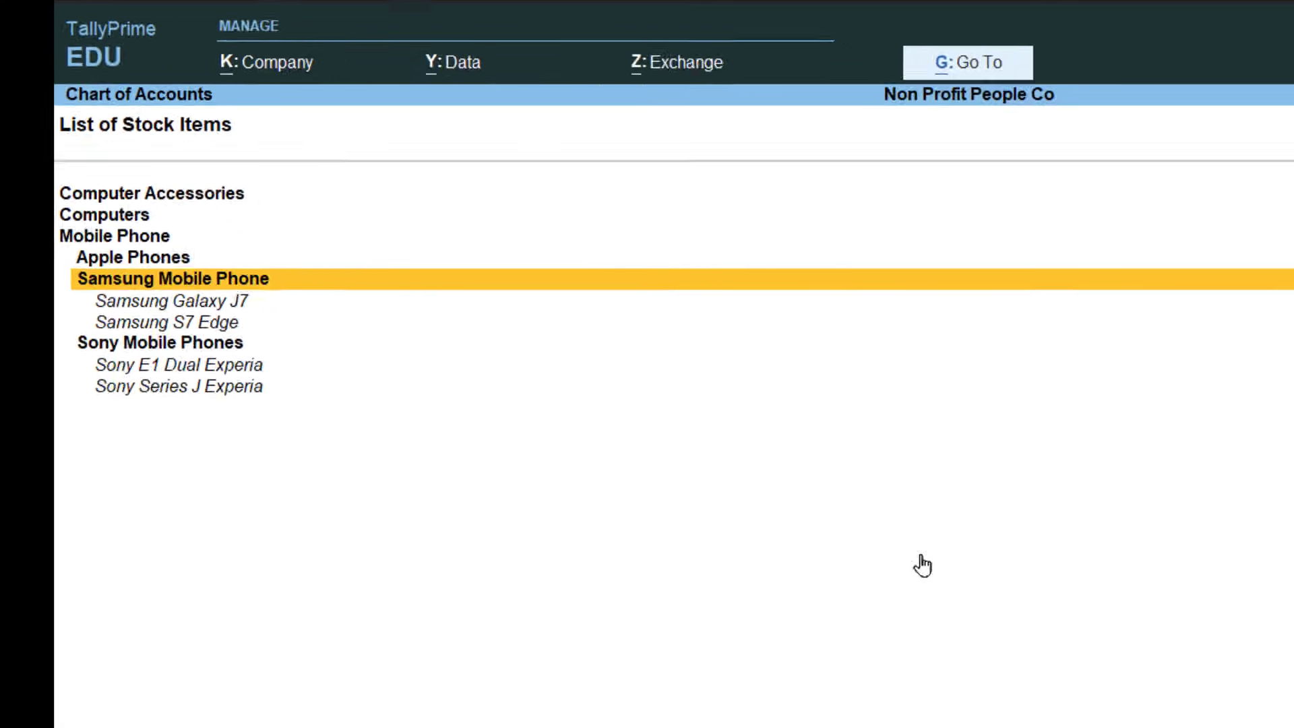
{"action": "key", "text": "Up"}
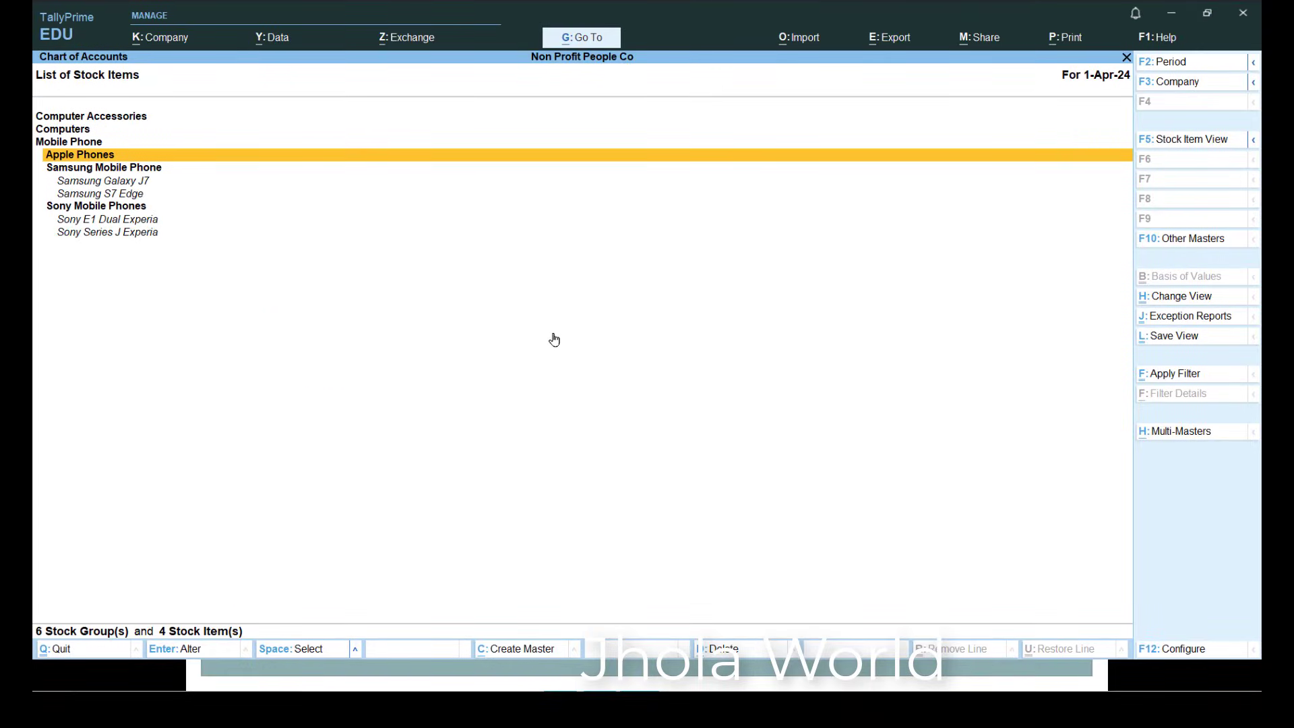
Look over the top-level stock groups in the list of stock items and return to the Gateway of Tally.
{"action": "key", "text": "Up"}
{"action": "key", "text": "Up"}
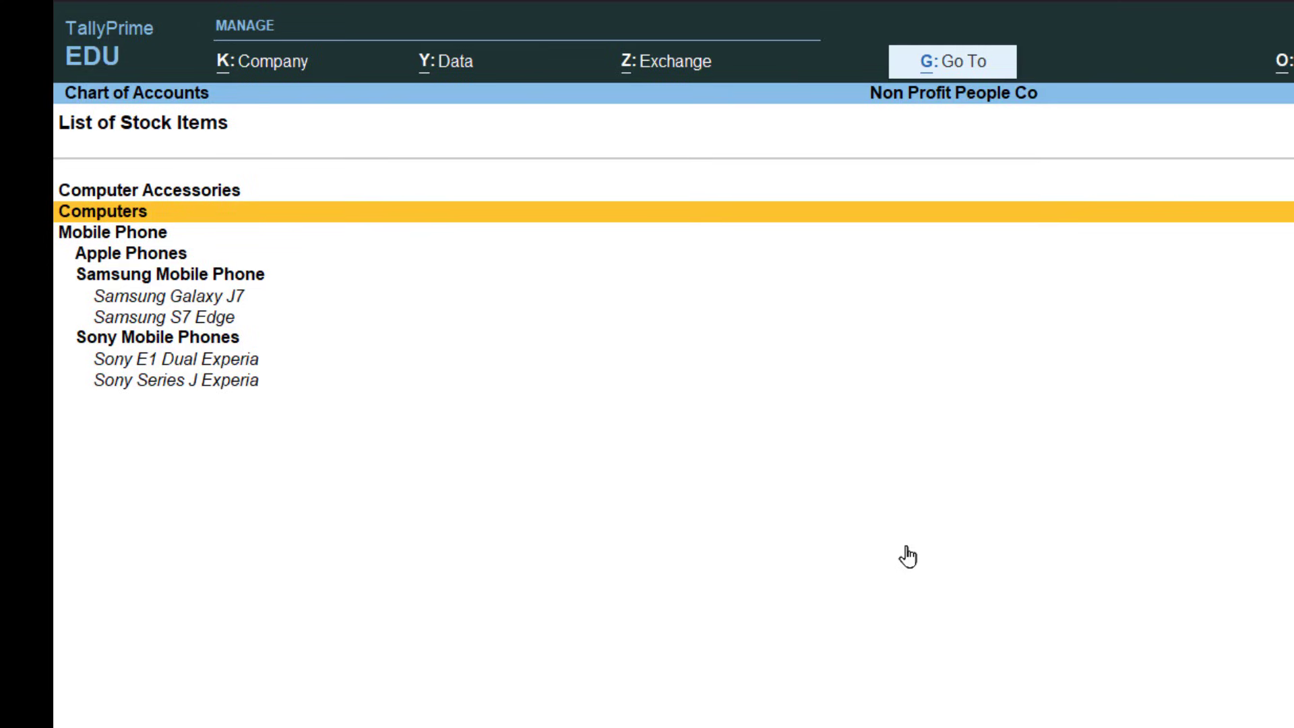
{"action": "key", "text": "Up"}
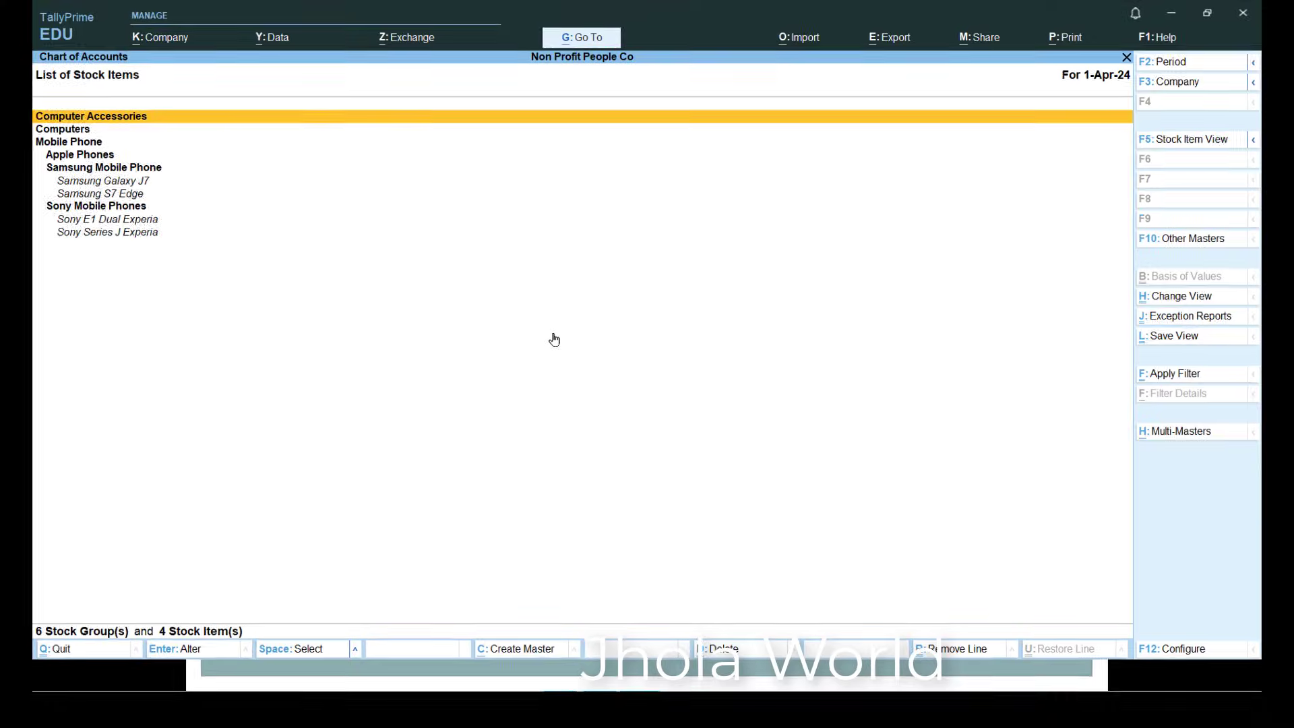
{"action": "key", "text": "Escape"}
{"action": "key", "text": "Escape"}
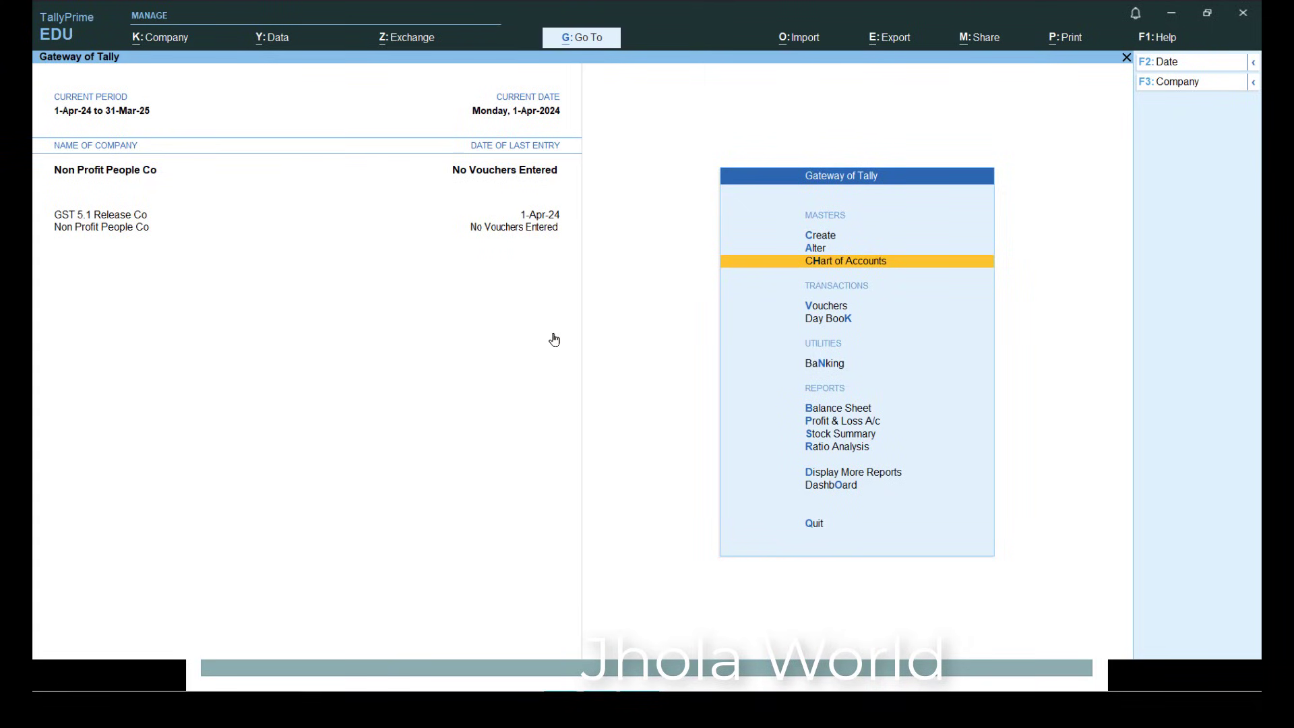
Display the existing list of godowns in the Chart of Accounts, and return to the Gateway of Tally.
{"action": "key", "text": "Return"}
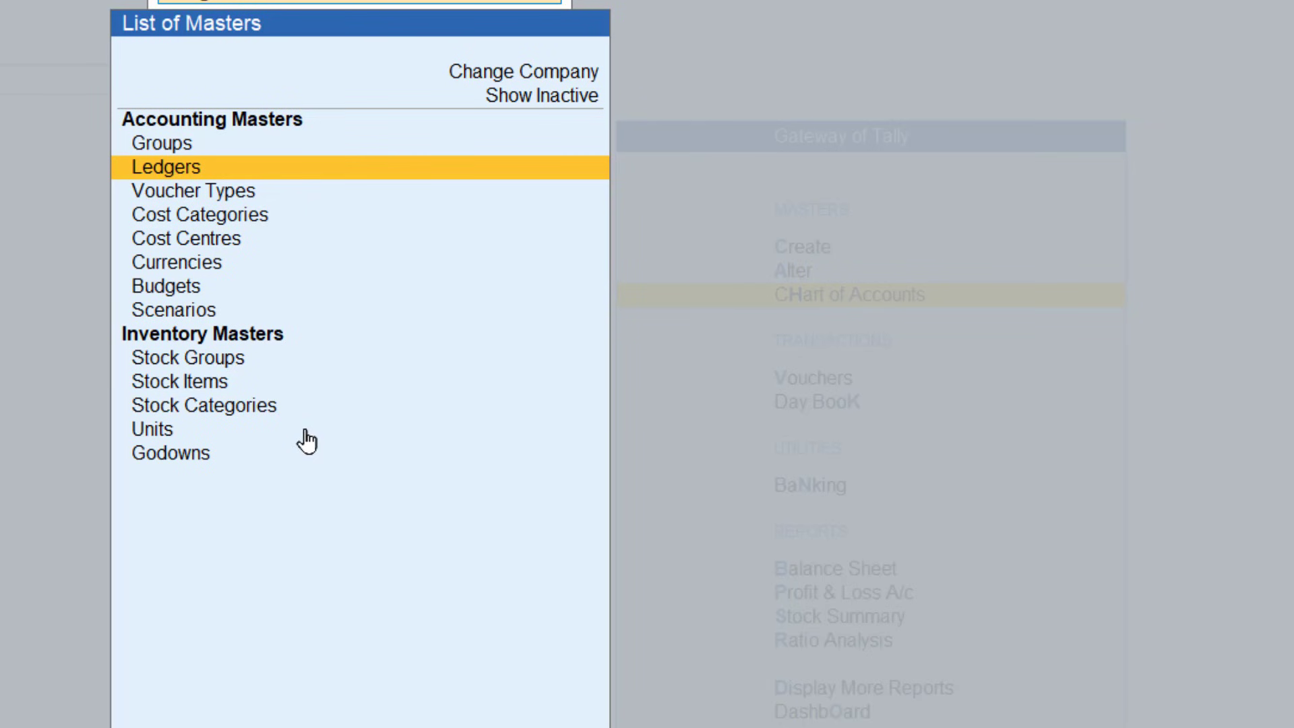
{"action": "key", "text": "Down"}
{"action": "key", "text": "Down"}
{"action": "key", "text": "Down"}
{"action": "key", "text": "Down"}
{"action": "key", "text": "Down"}
{"action": "key", "text": "Down"}
{"action": "key", "text": "Down"}
{"action": "key", "text": "Down"}
{"action": "key", "text": "Down"}
{"action": "key", "text": "Down"}
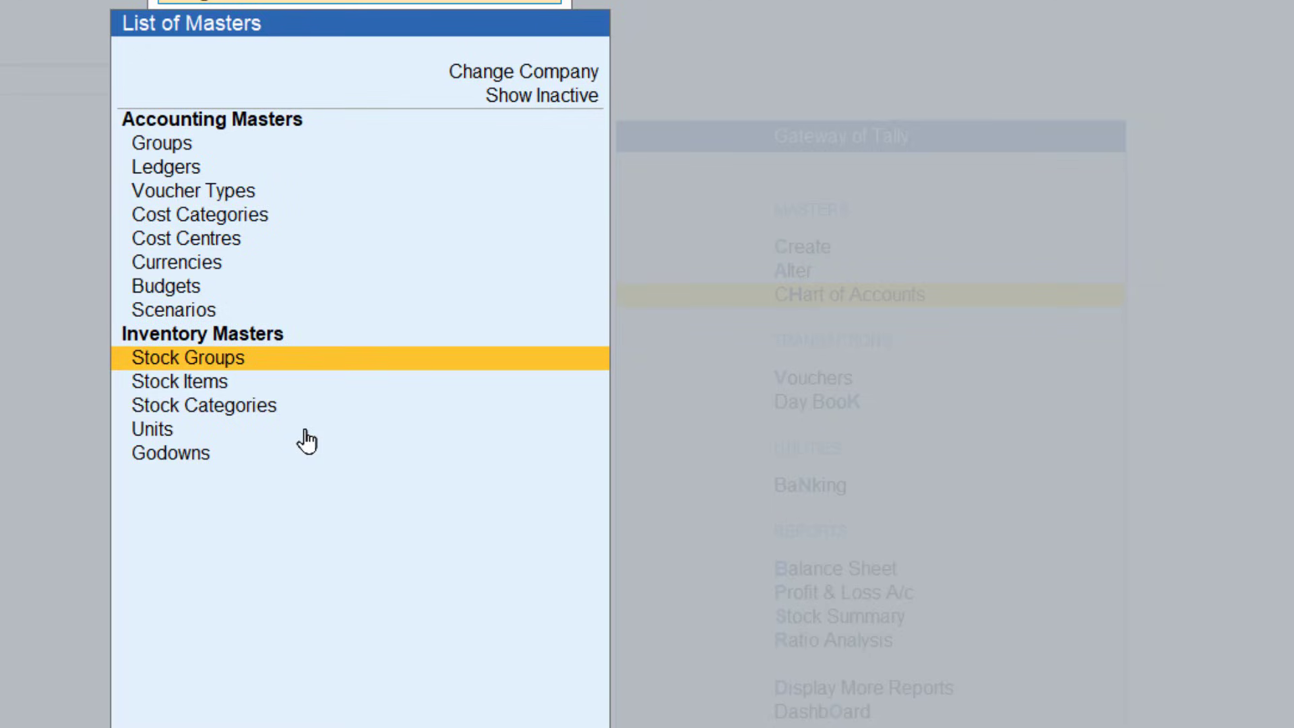
{"action": "key", "text": "Down"}
{"action": "key", "text": "Return"}
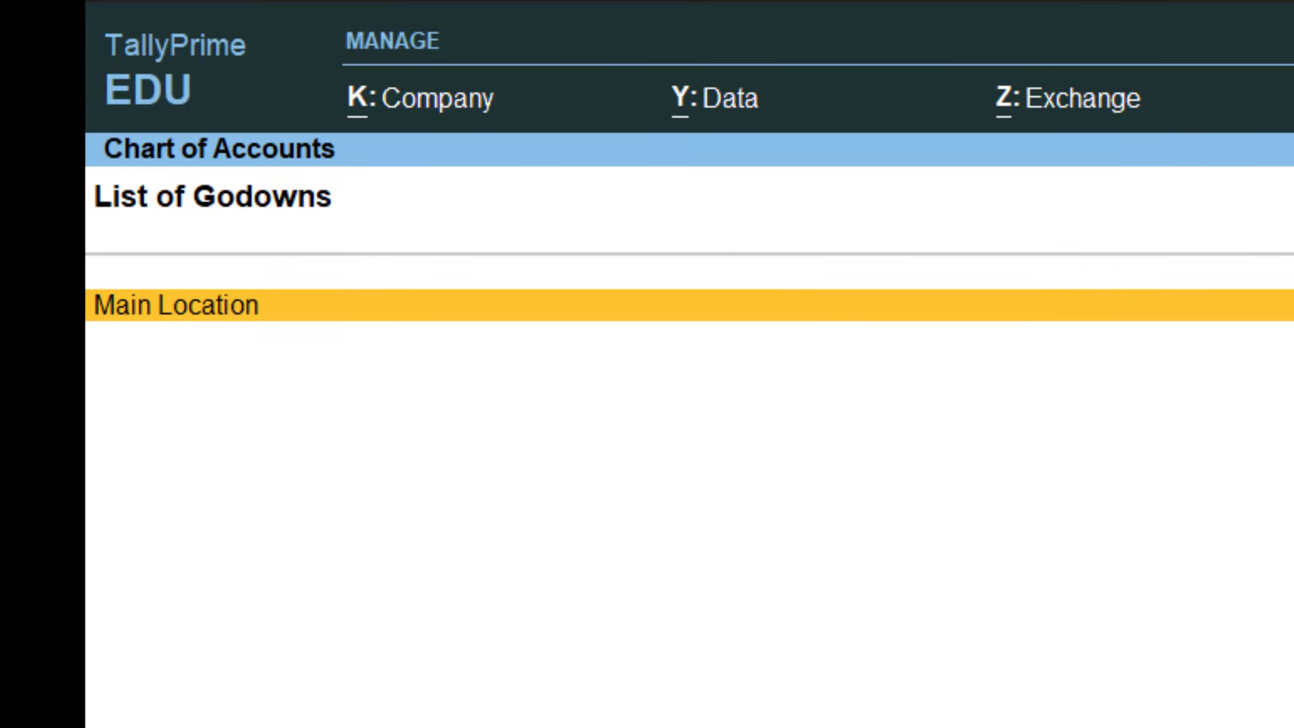
{"action": "key", "text": "Escape"}
{"action": "key", "text": "Escape"}
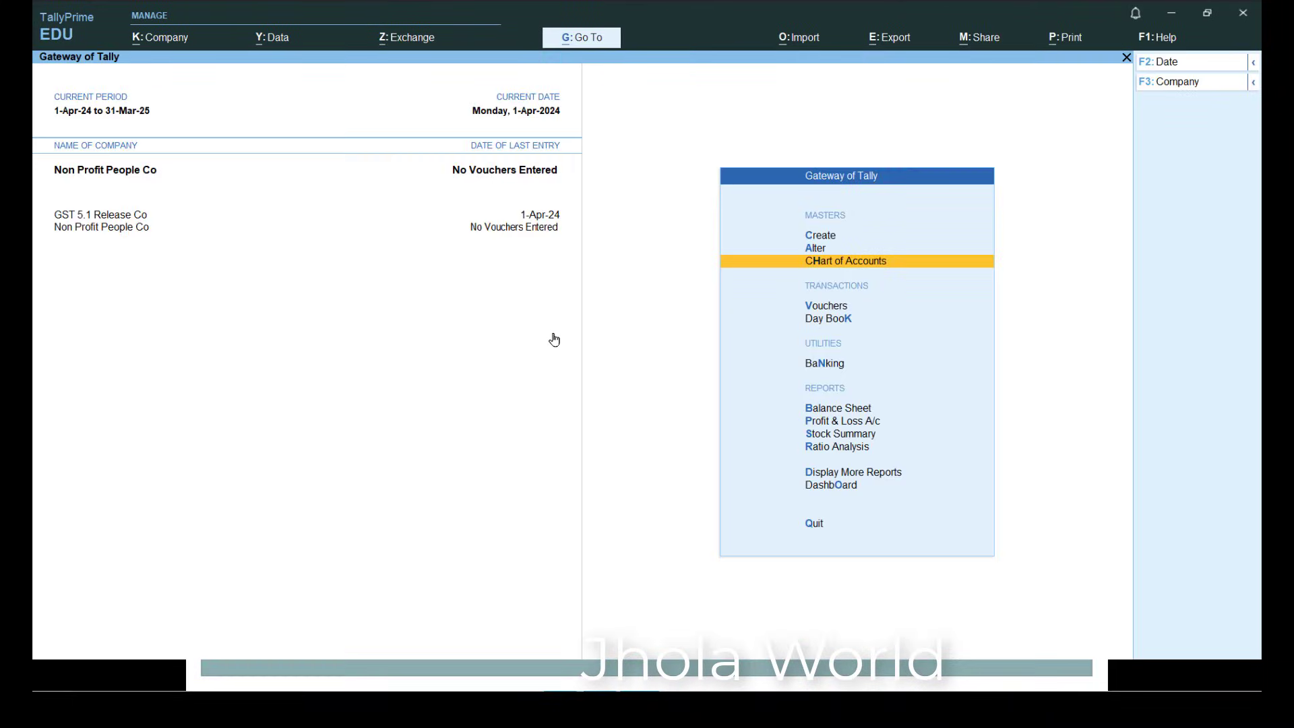
Start creating a godown master, choosing to create a new godown rather than alter Main Location.
{"action": "key", "text": "Up"}
{"action": "key", "text": "Up"}
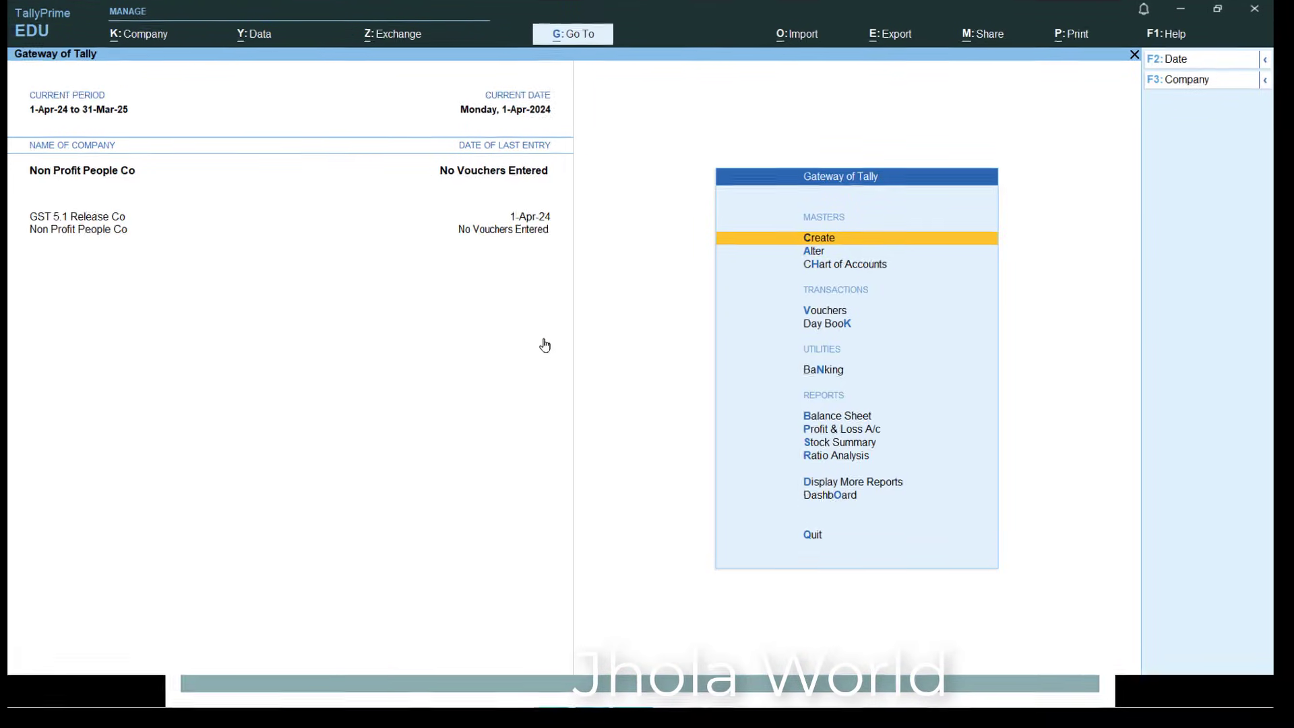
{"action": "key", "text": "Return"}
{"action": "key", "text": "Down"}
{"action": "key", "text": "Down"}
{"action": "key", "text": "Down"}
{"action": "key", "text": "Down"}
{"action": "key", "text": "Down"}
{"action": "key", "text": "Down"}
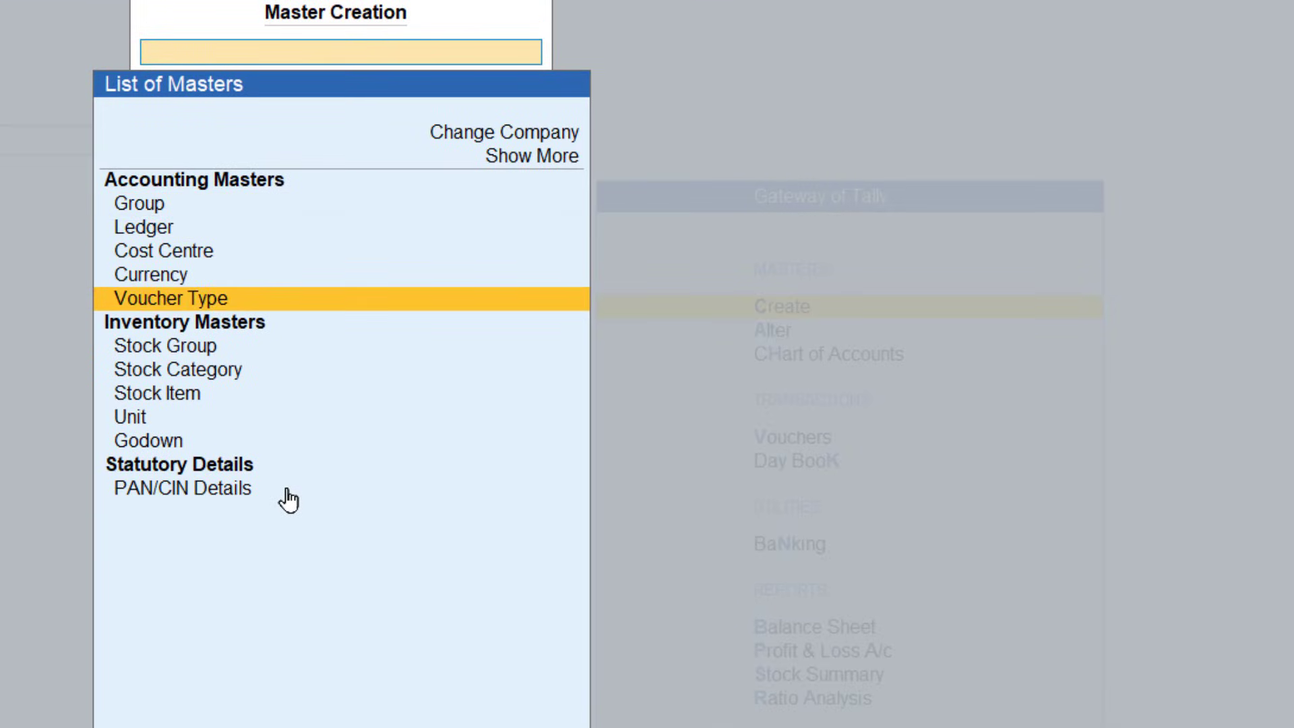
{"action": "key", "text": "Down"}
{"action": "key", "text": "Down"}
{"action": "key", "text": "Down"}
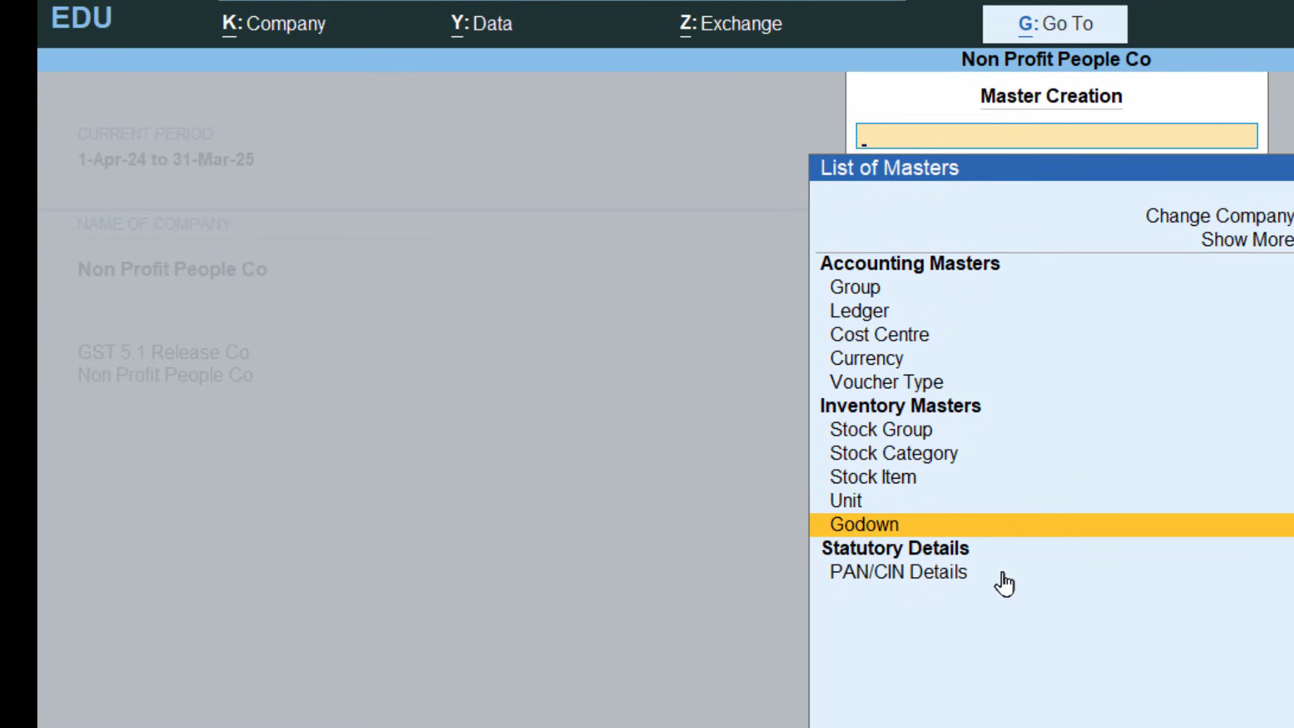
{"action": "key", "text": "Return"}
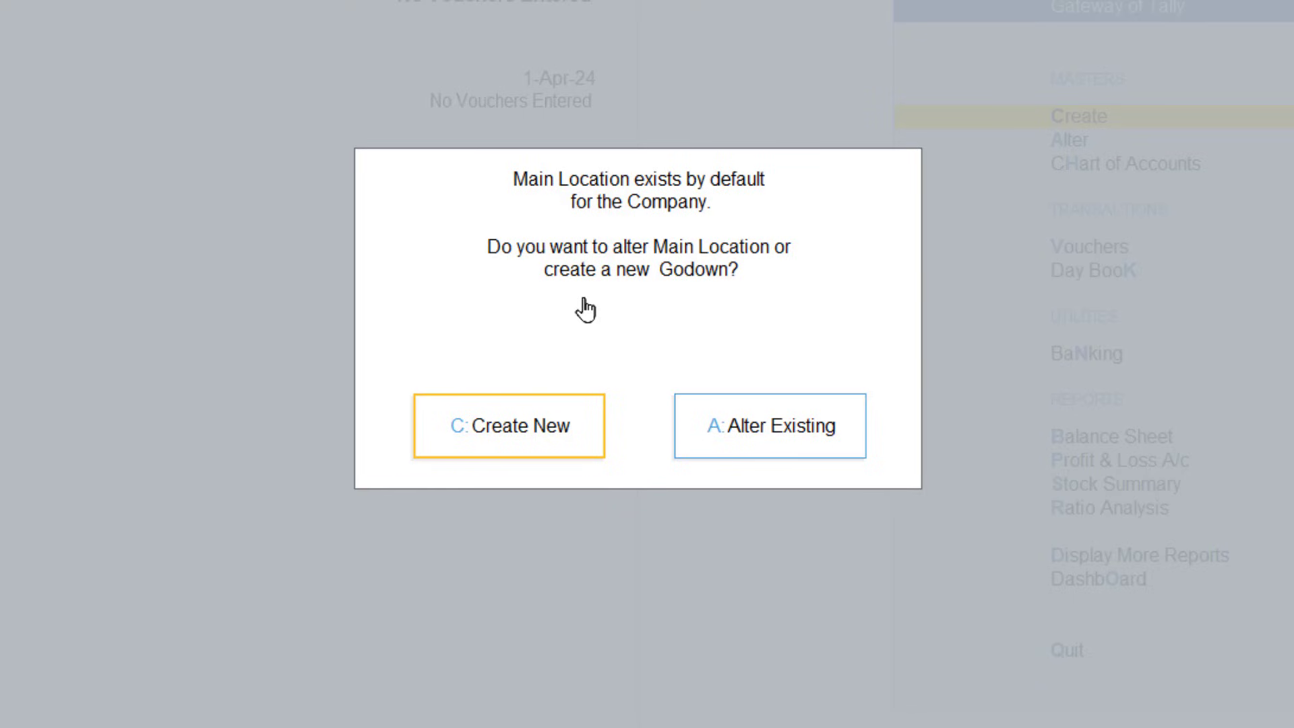
{"action": "left_click", "coordinate": [476, 431]}
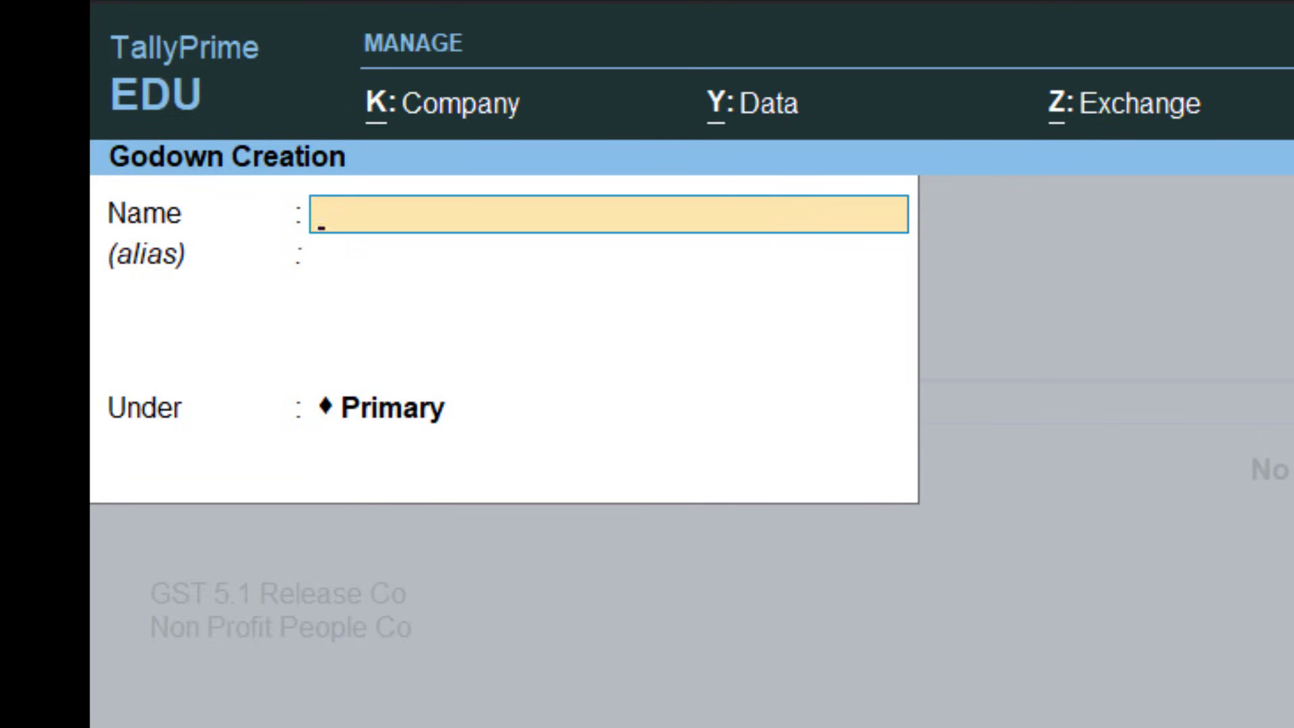
Name the new godown Kolkata Location.
{"action": "type", "text": "Kolkata"}
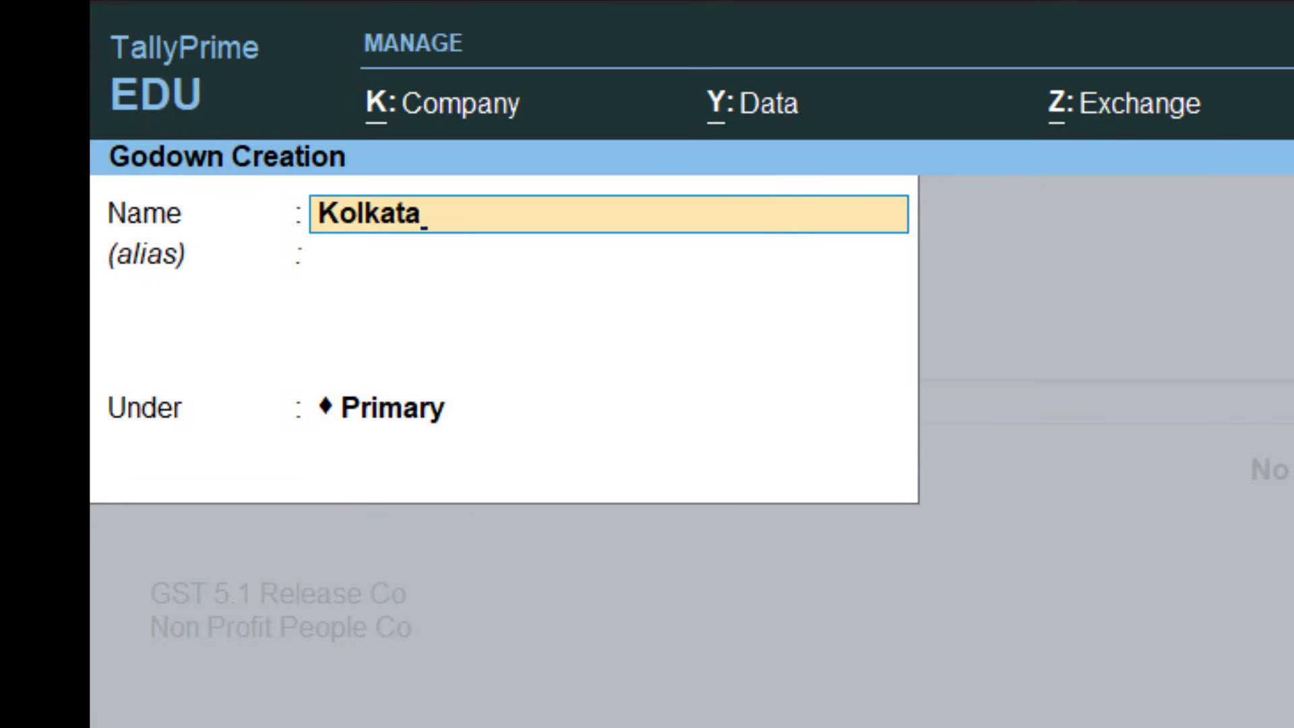
{"action": "type", "text": " Location"}
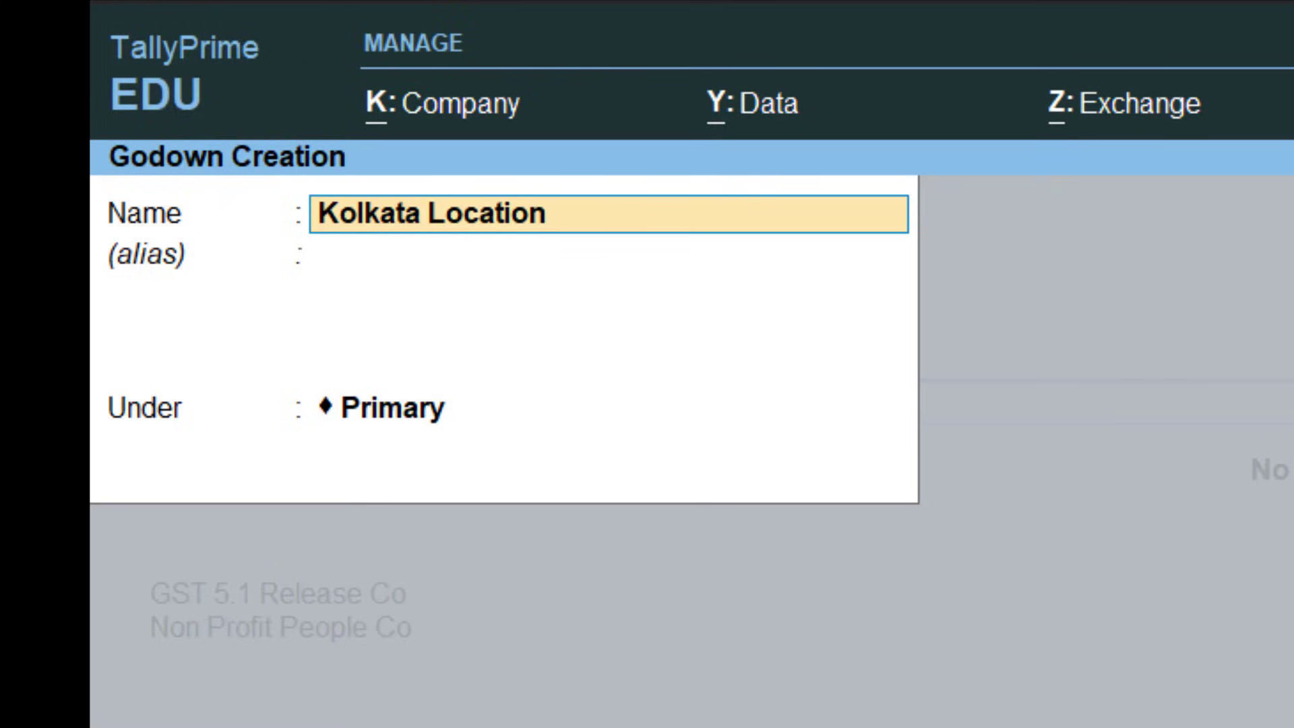
{"action": "key", "text": "Return"}
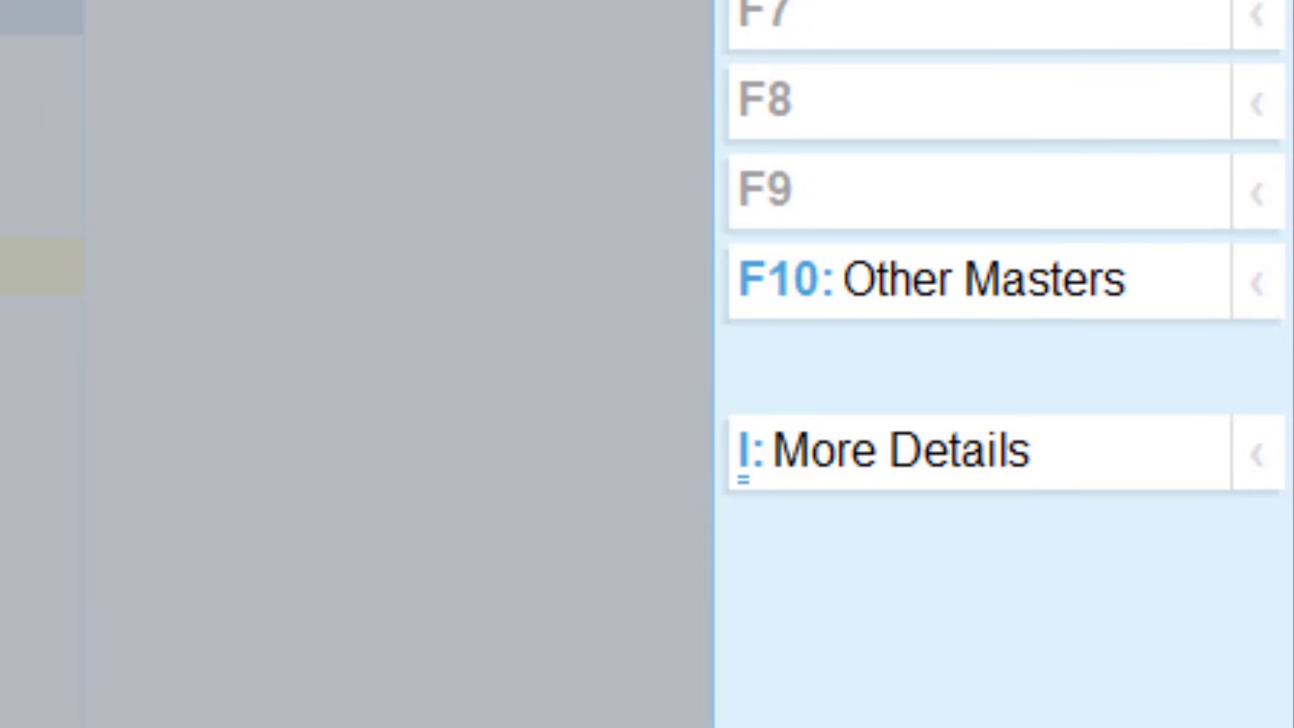
Add a three-line placeholder godown address to Kolkata Location through its additional details.
{"action": "left_click", "coordinate": [914, 452]}
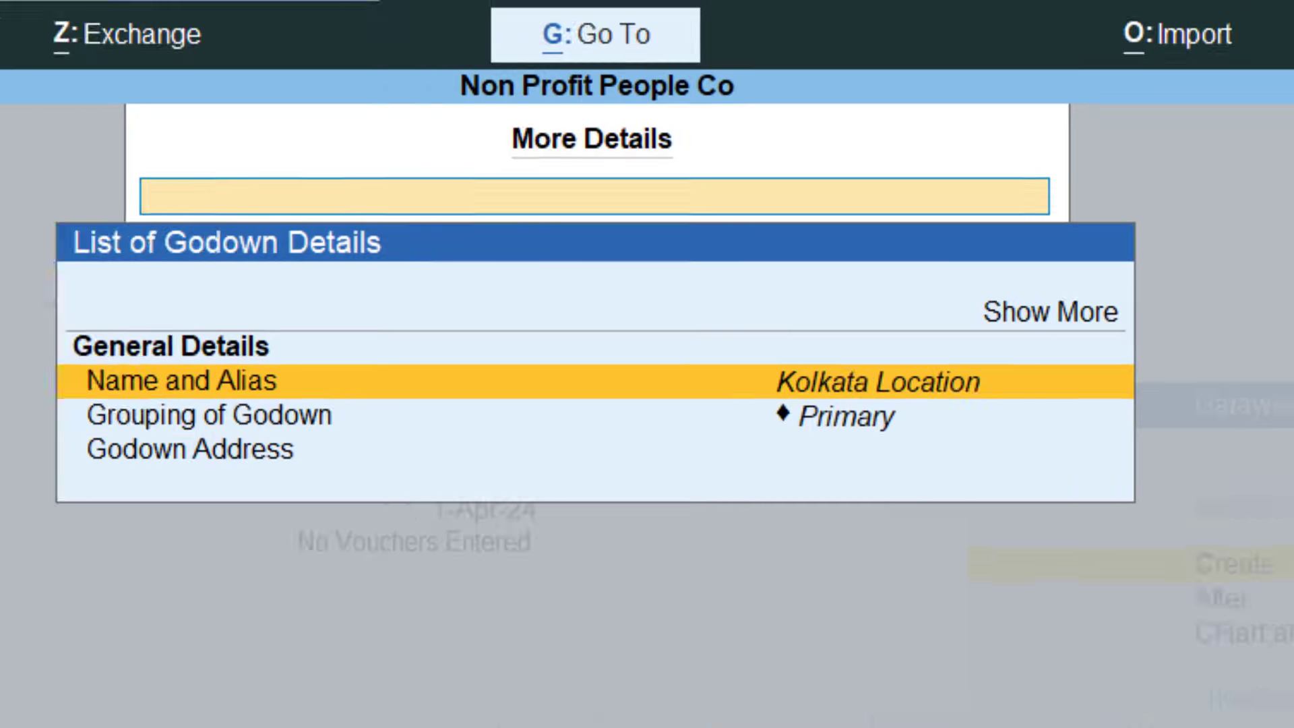
{"action": "key", "text": "Down"}
{"action": "key", "text": "Down"}
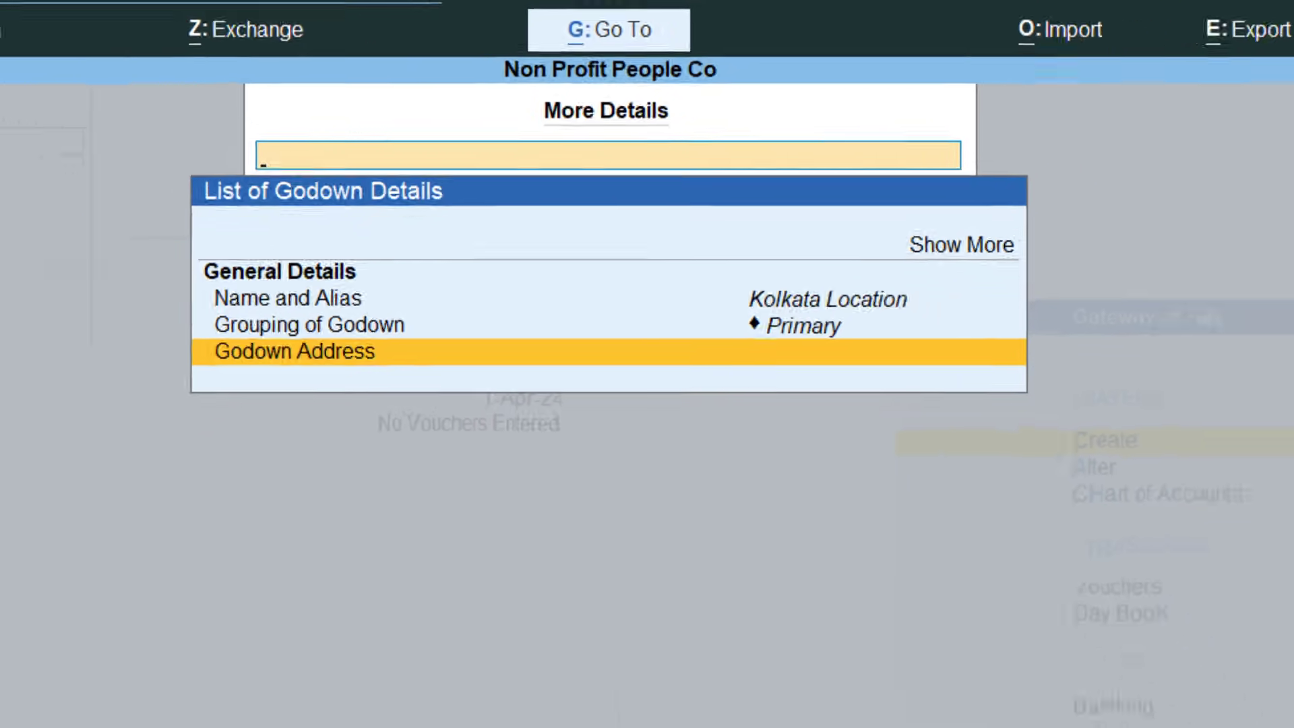
{"action": "key", "text": "Return"}
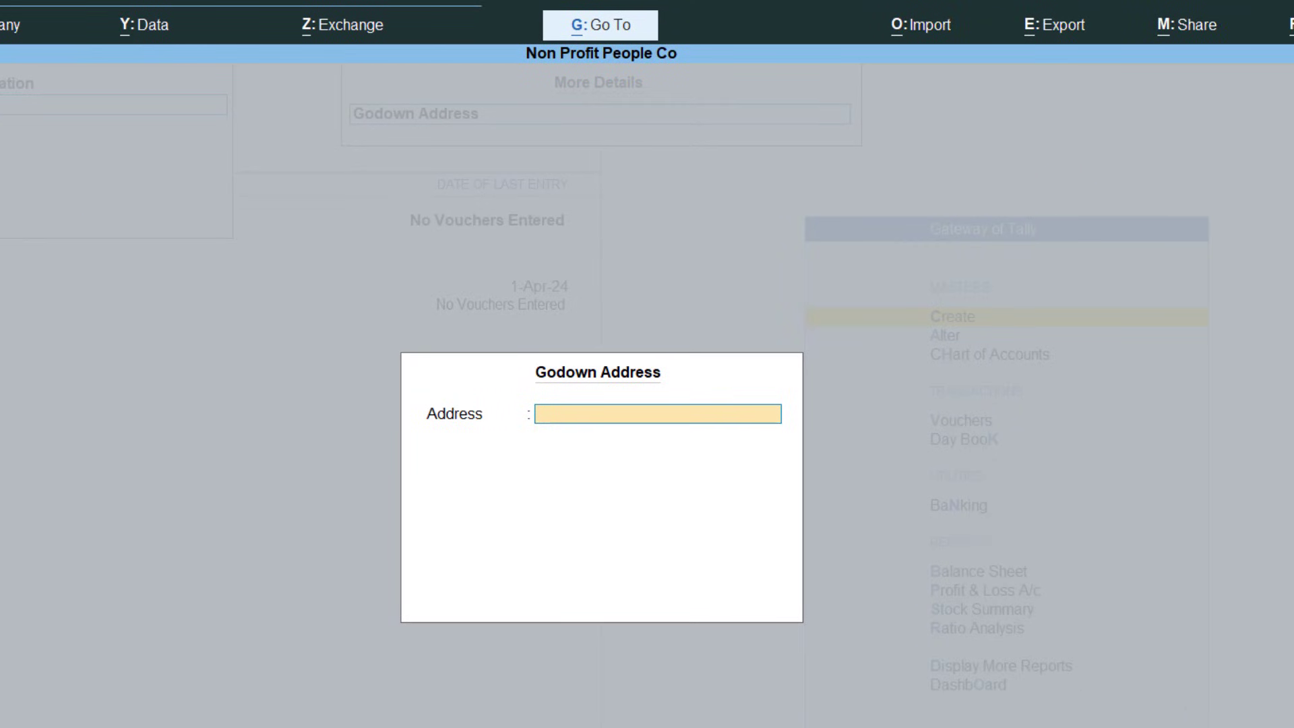
{"action": "type", "text": "Fgd"}
{"action": "key", "text": "Return"}
{"action": "type", "text": "Rdgd"}
{"action": "key", "text": "Return"}
{"action": "type", "text": "Drgr"}
{"action": "key", "text": "Return"}
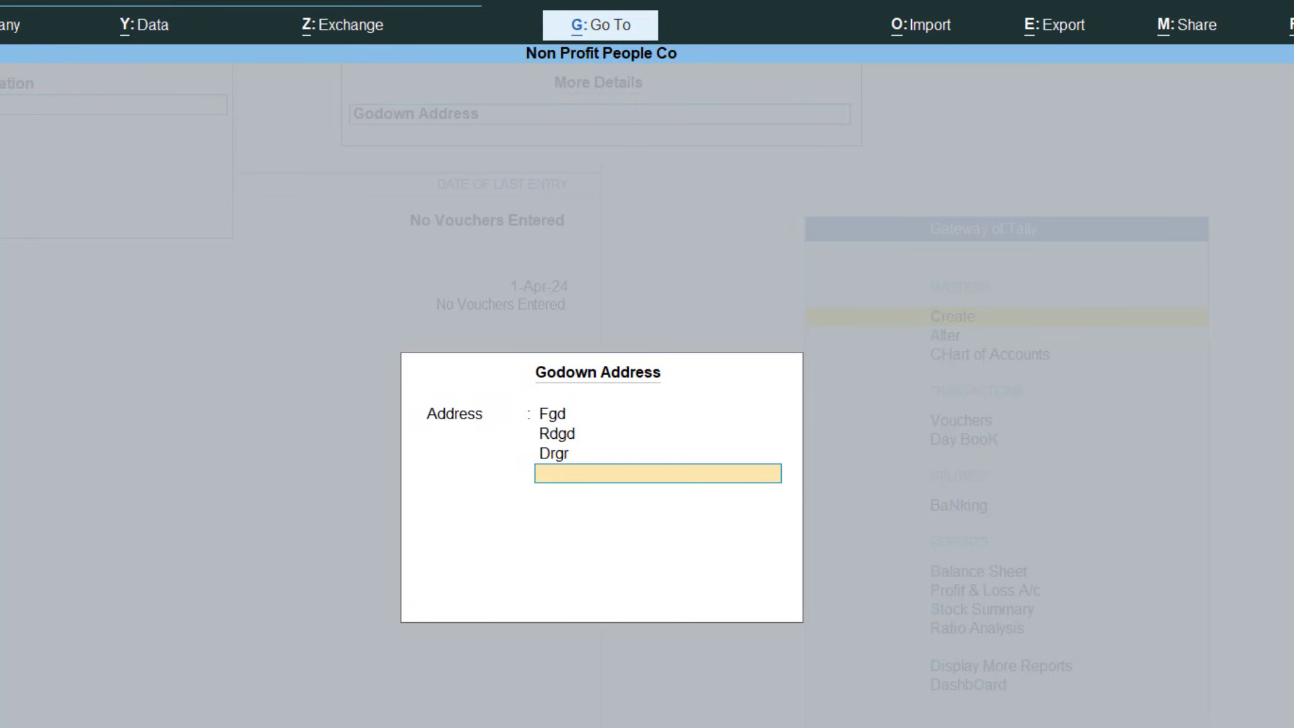
{"action": "key", "text": "Return"}
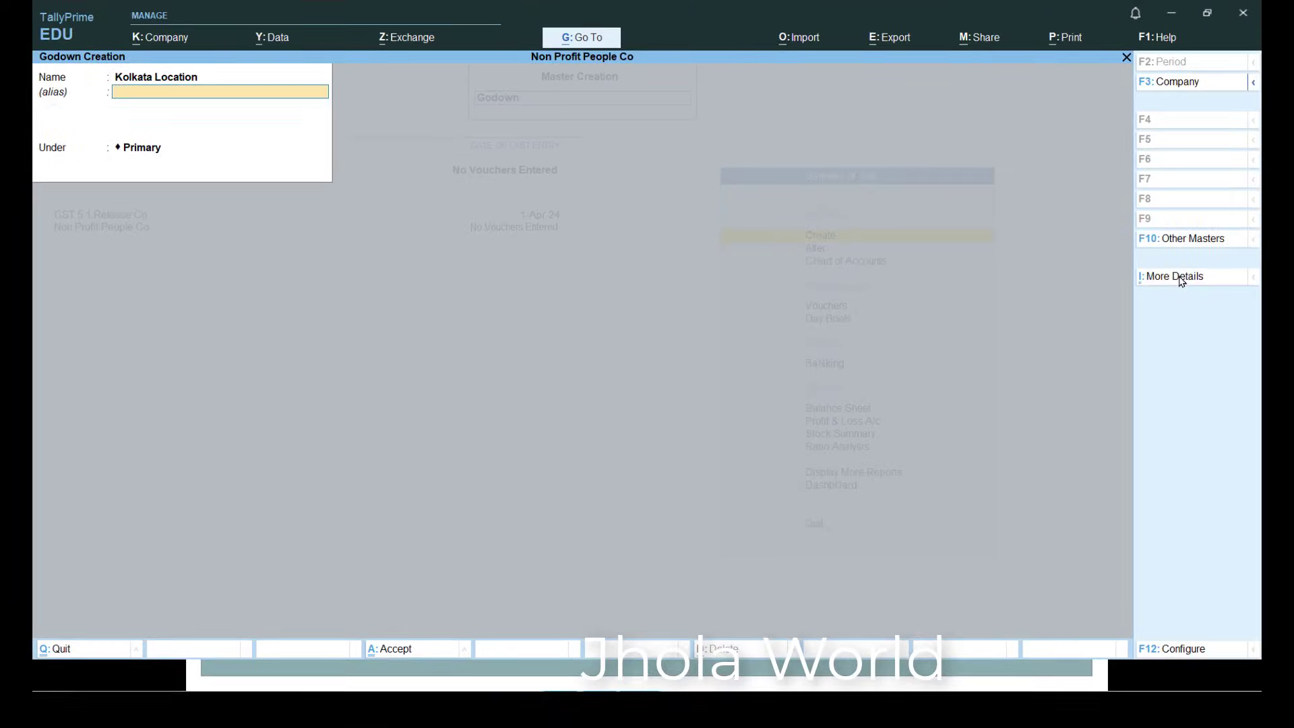
Leave the alias of Kolkata Location blank, place it under Primary and save the godown.
{"action": "key", "text": "Return"}
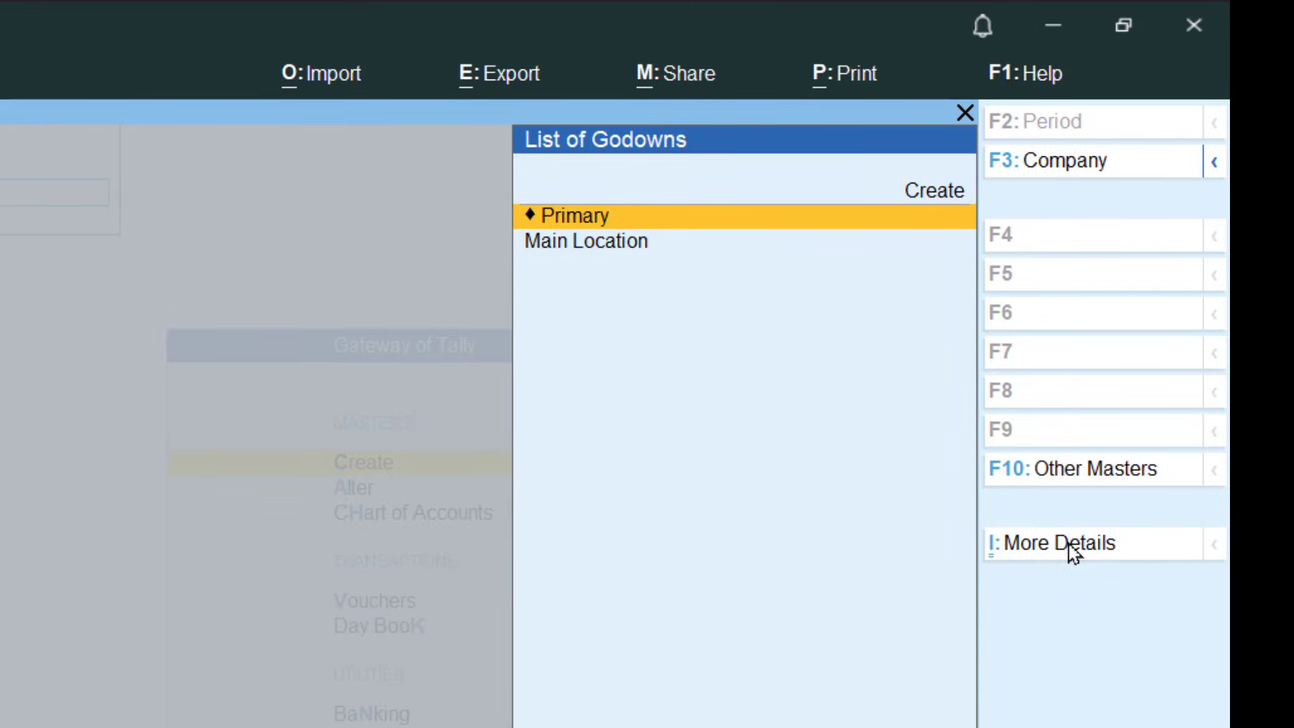
{"action": "key", "text": "Down"}
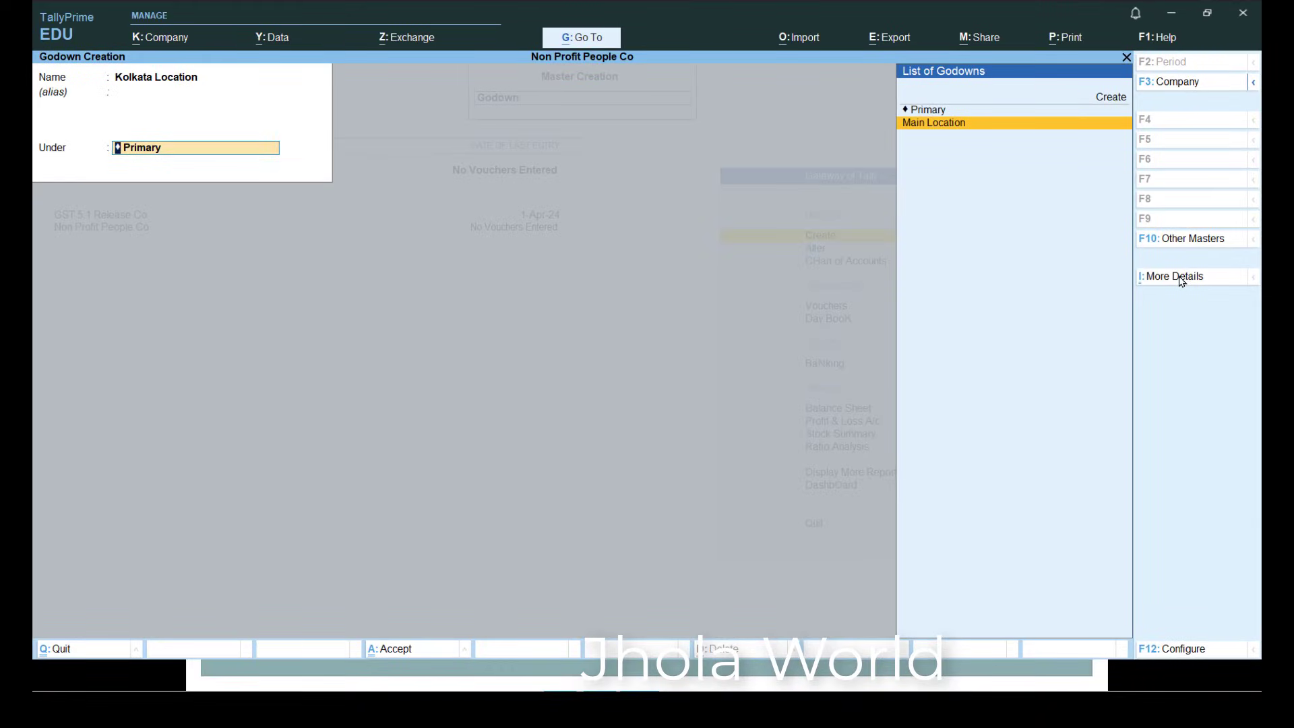
{"action": "key", "text": "Up"}
{"action": "key", "text": "Return"}
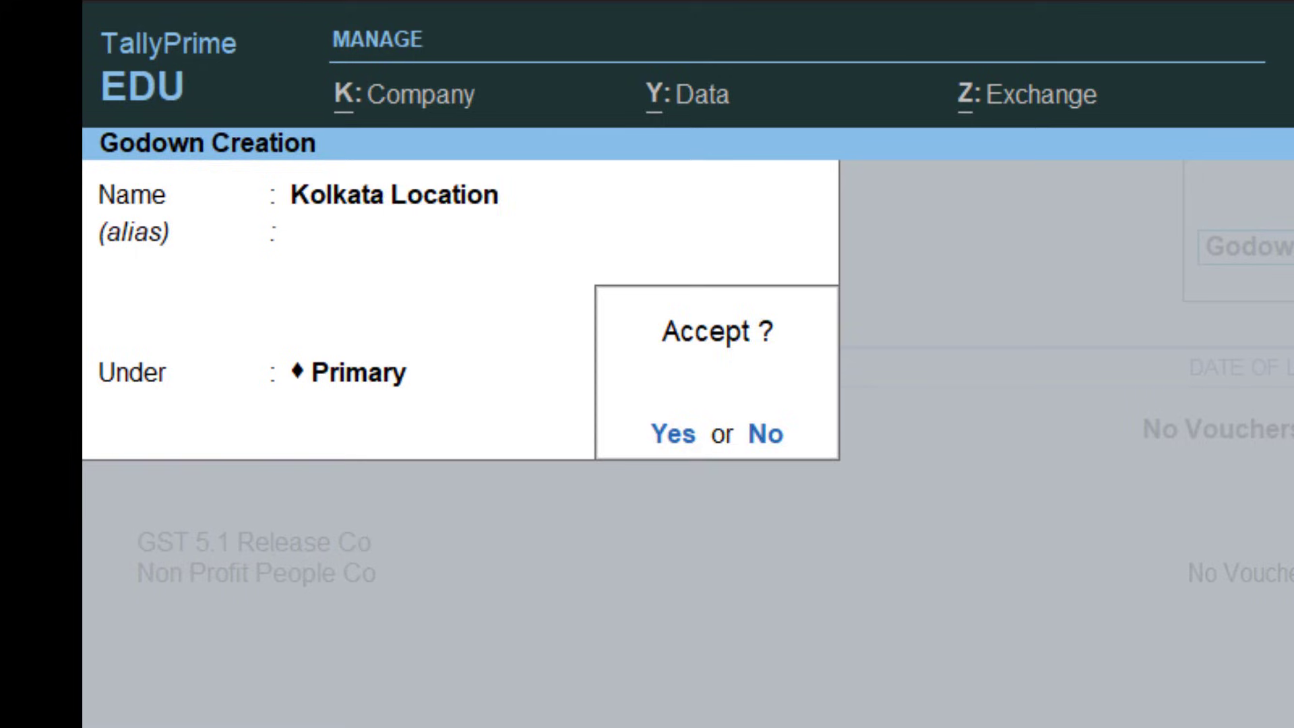
{"action": "key", "text": "Return"}
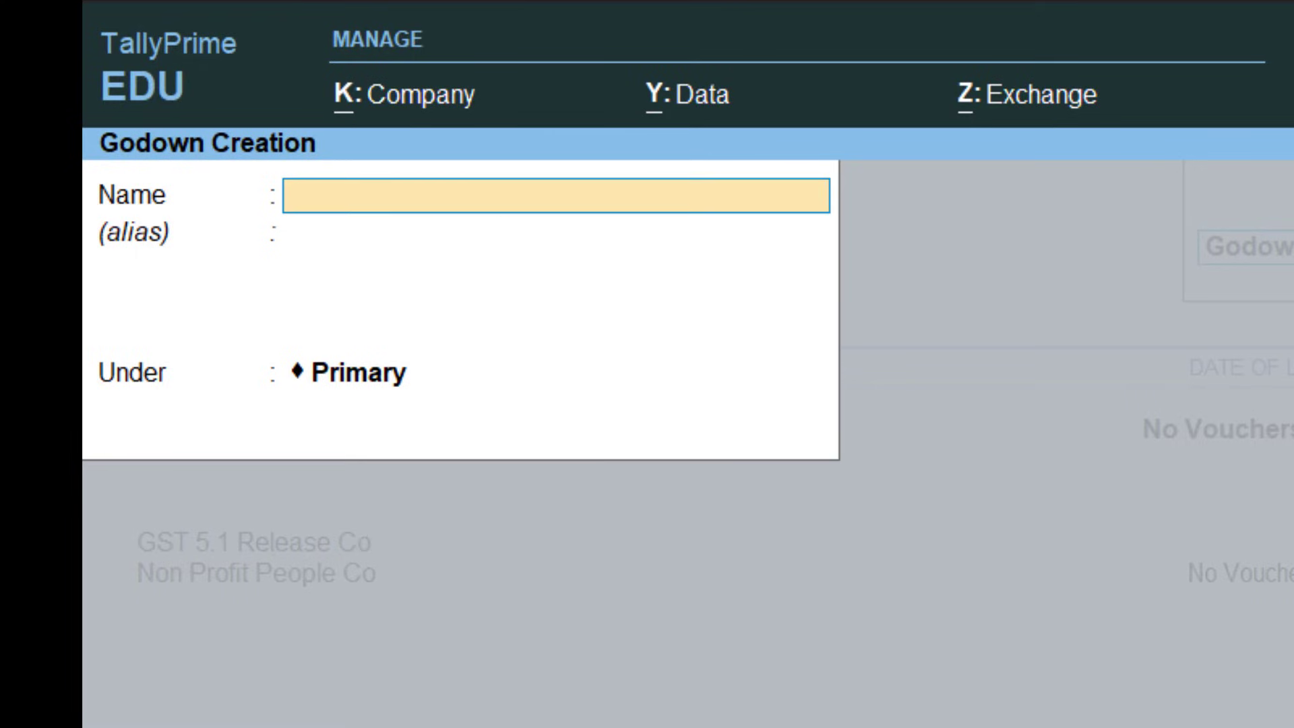
Create a godown named Delhi under Primary, without an alias, and save it.
{"action": "type", "text": "Delhi"}
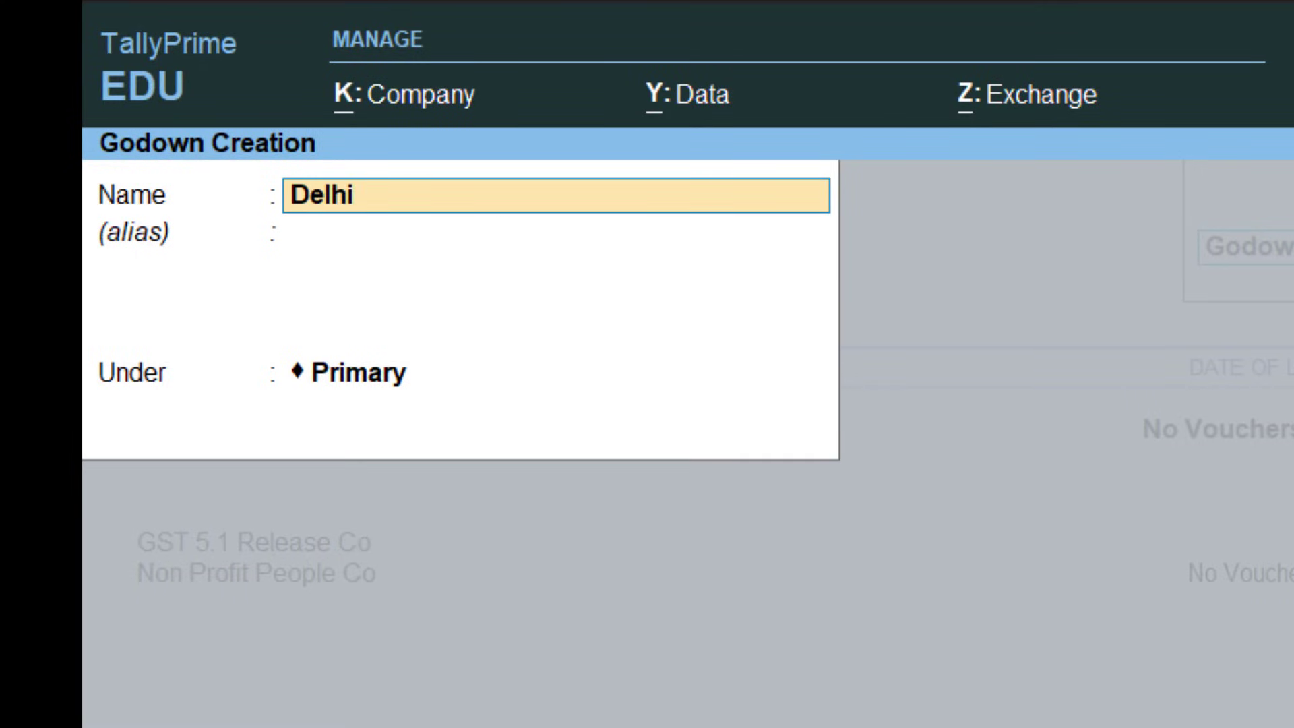
{"action": "key", "text": "Return"}
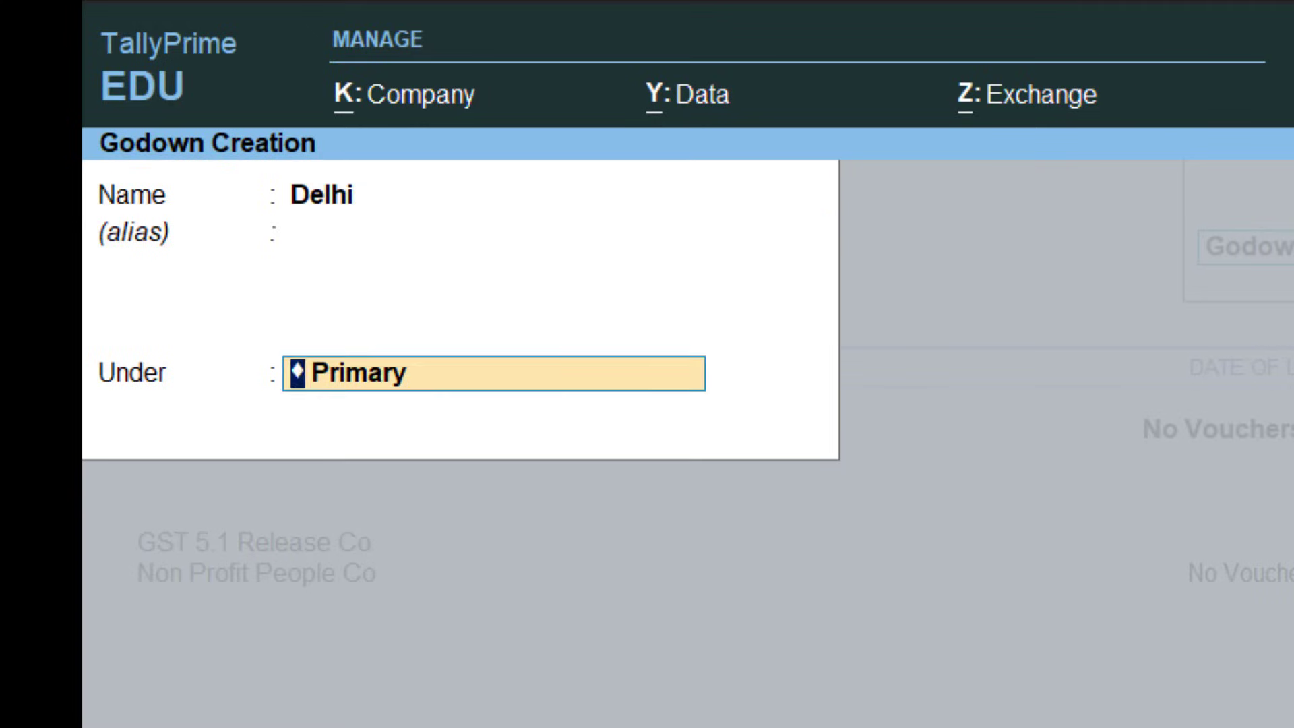
{"action": "key", "text": "Return"}
{"action": "key", "text": "Return"}
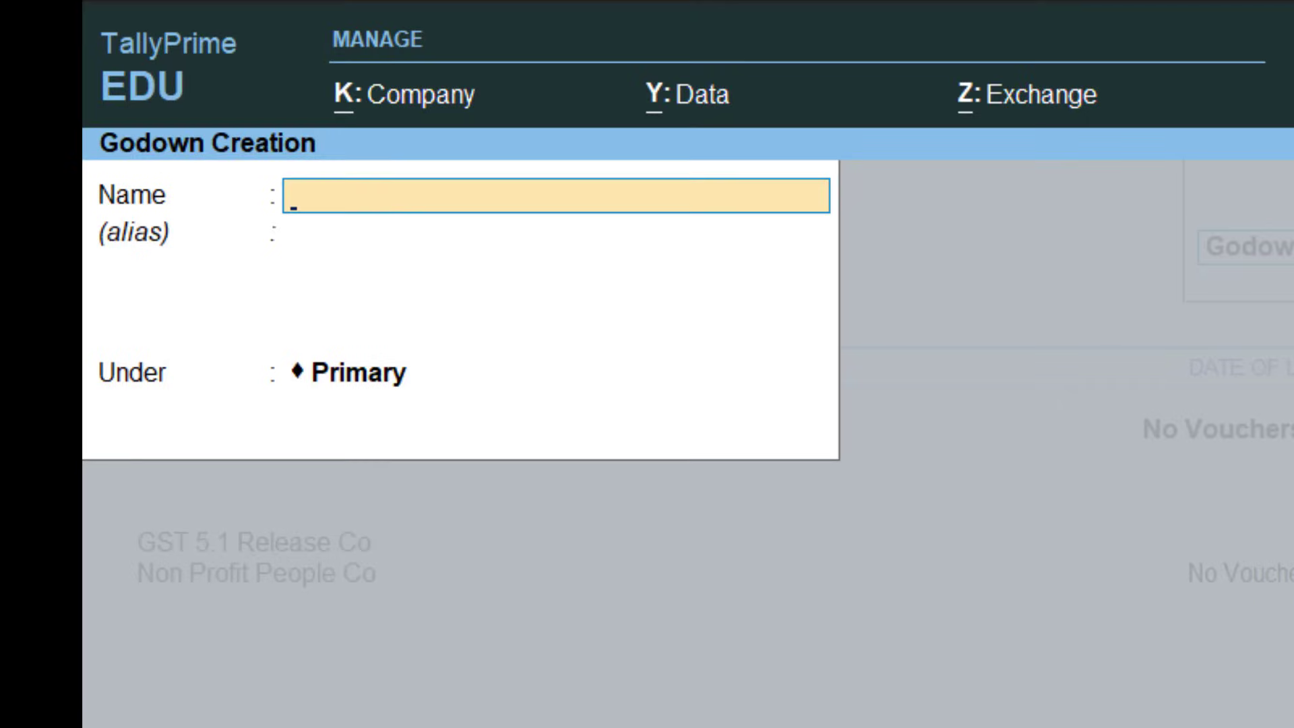
Create a godown named Mumbai Location under Primary, save it and leave godown creation for the Gateway of Tally.
{"action": "type", "text": "Mumbai L"}
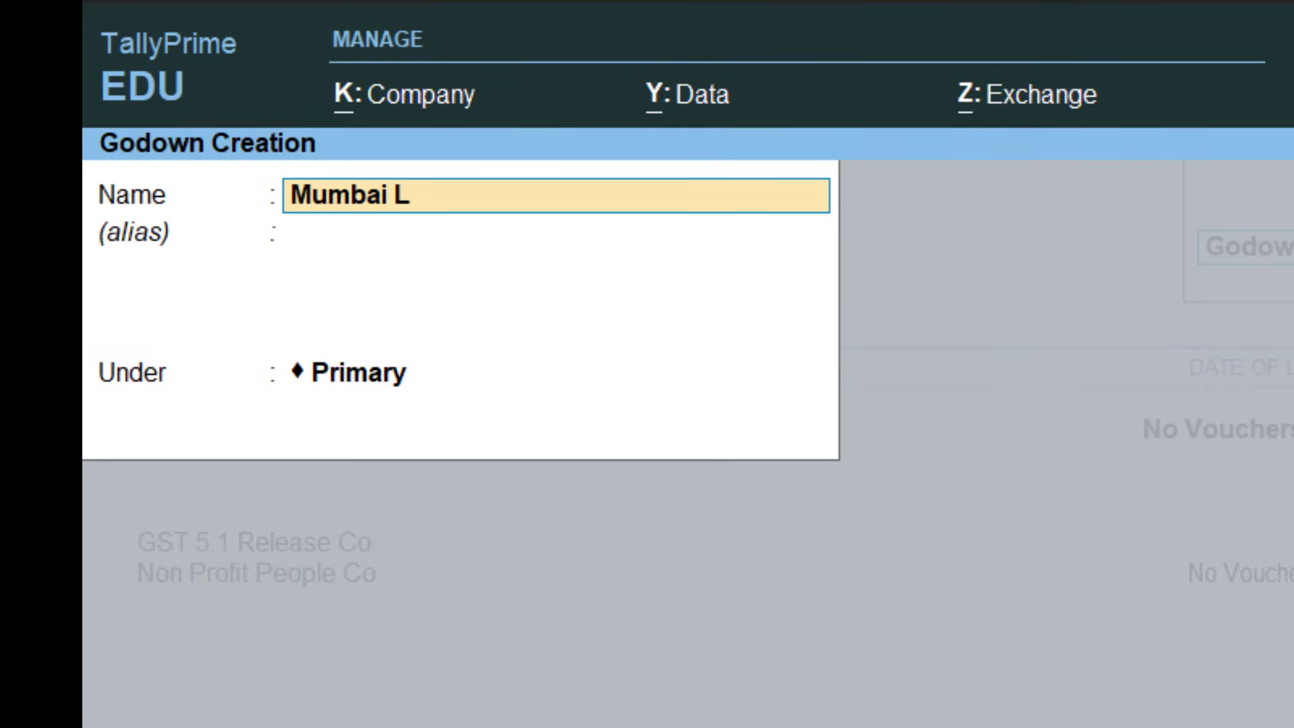
{"action": "type", "text": "ocation"}
{"action": "key", "text": "Return"}
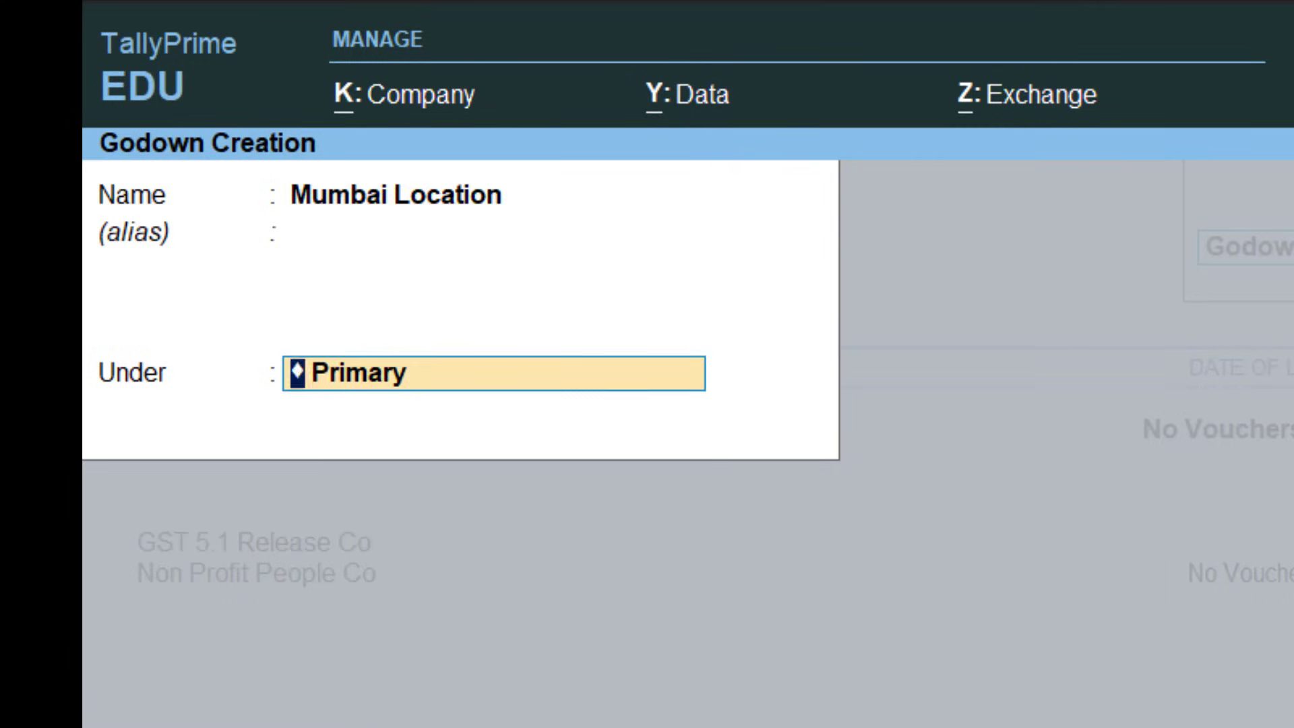
{"action": "key", "text": "Return"}
{"action": "key", "text": "Return"}
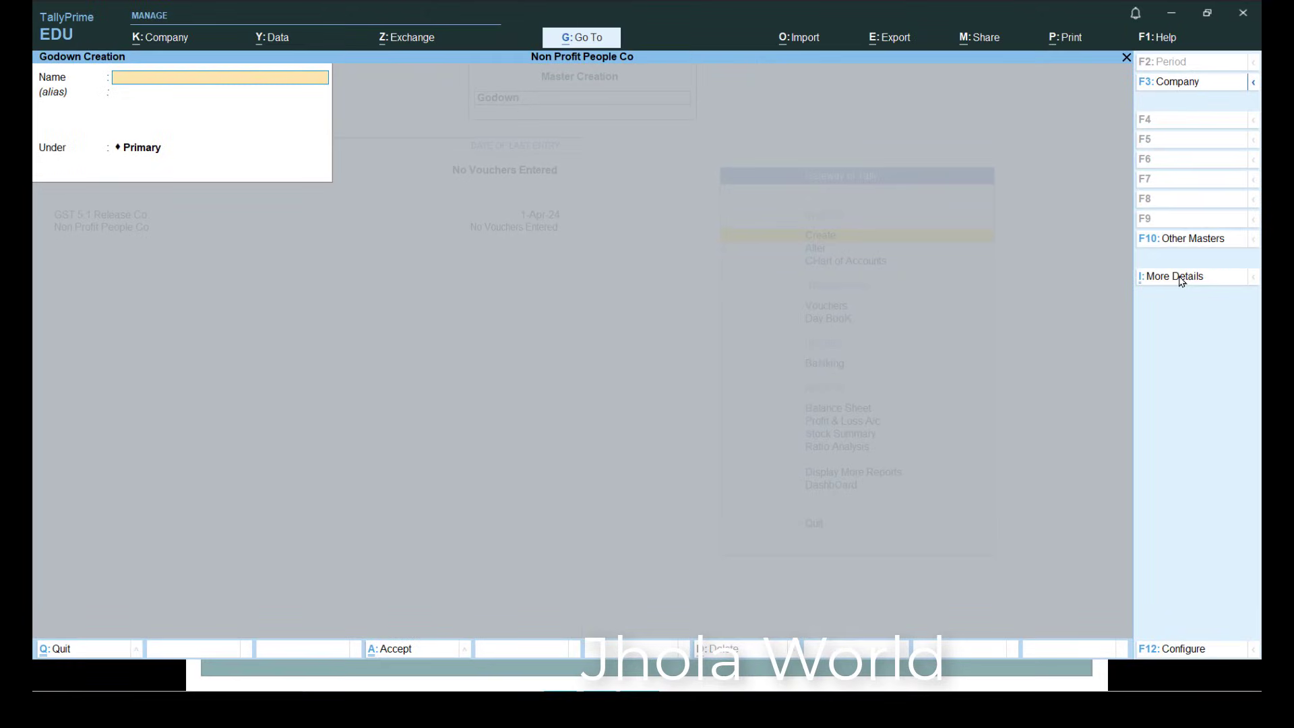
{"action": "key", "text": "Escape"}
{"action": "key", "text": "Escape"}
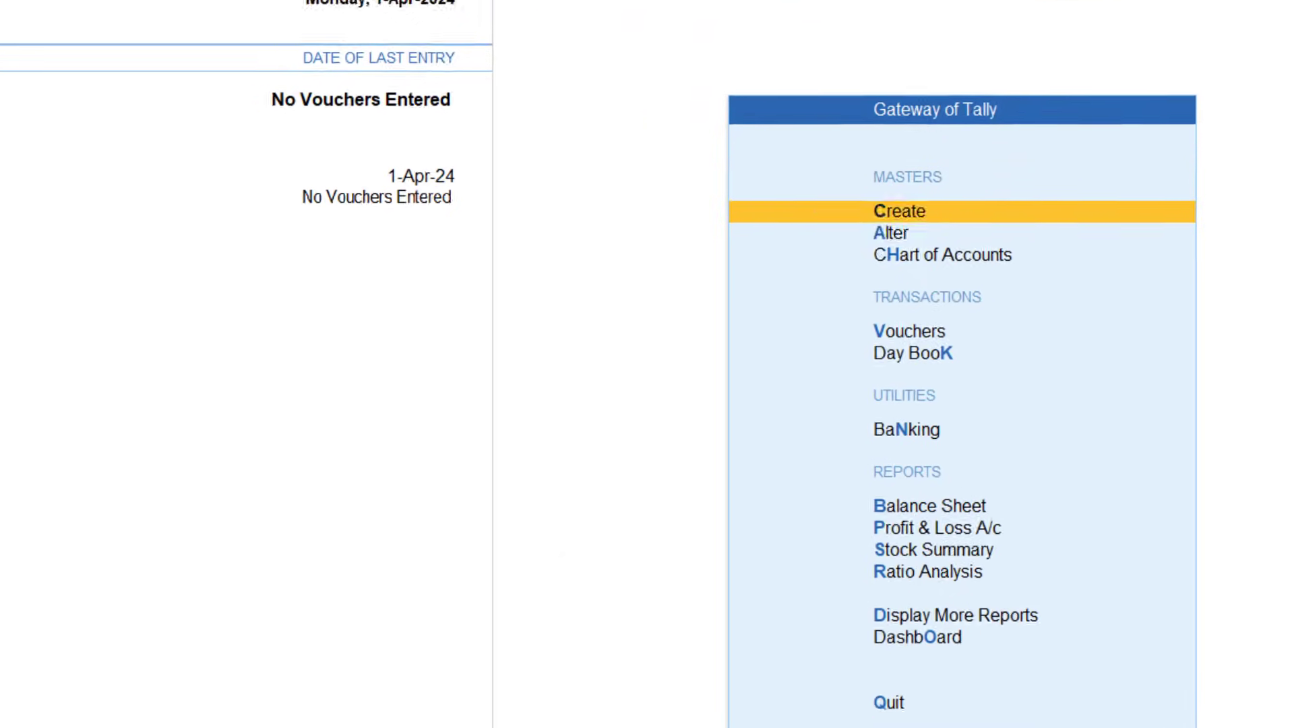
Check the newly created godowns in the Chart of Accounts list of godowns, and close the list.
{"action": "key", "text": "Down"}
{"action": "key", "text": "Down"}
{"action": "key", "text": "Return"}
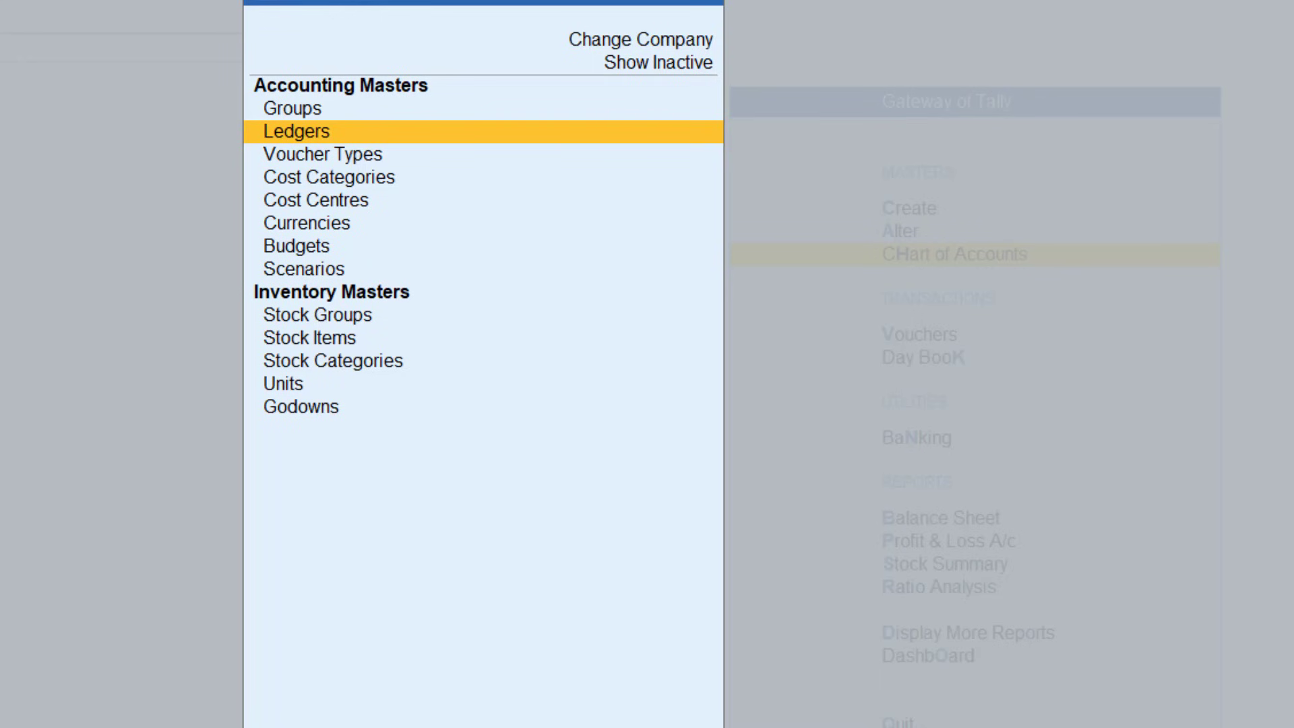
{"action": "key", "text": "Down"}
{"action": "key", "text": "Down"}
{"action": "key", "text": "Down"}
{"action": "key", "text": "Down"}
{"action": "key", "text": "Down"}
{"action": "key", "text": "Down"}
{"action": "key", "text": "Down"}
{"action": "key", "text": "Down"}
{"action": "key", "text": "Down"}
{"action": "key", "text": "Down"}
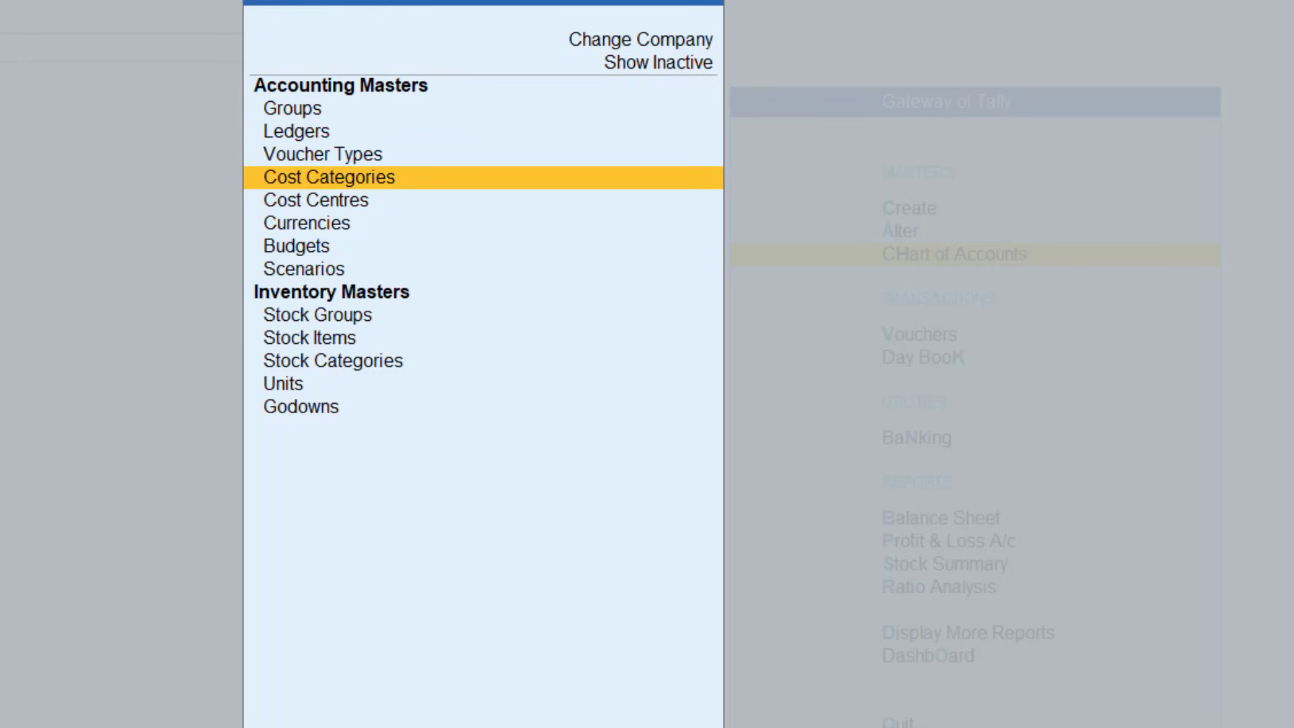
{"action": "key", "text": "Down"}
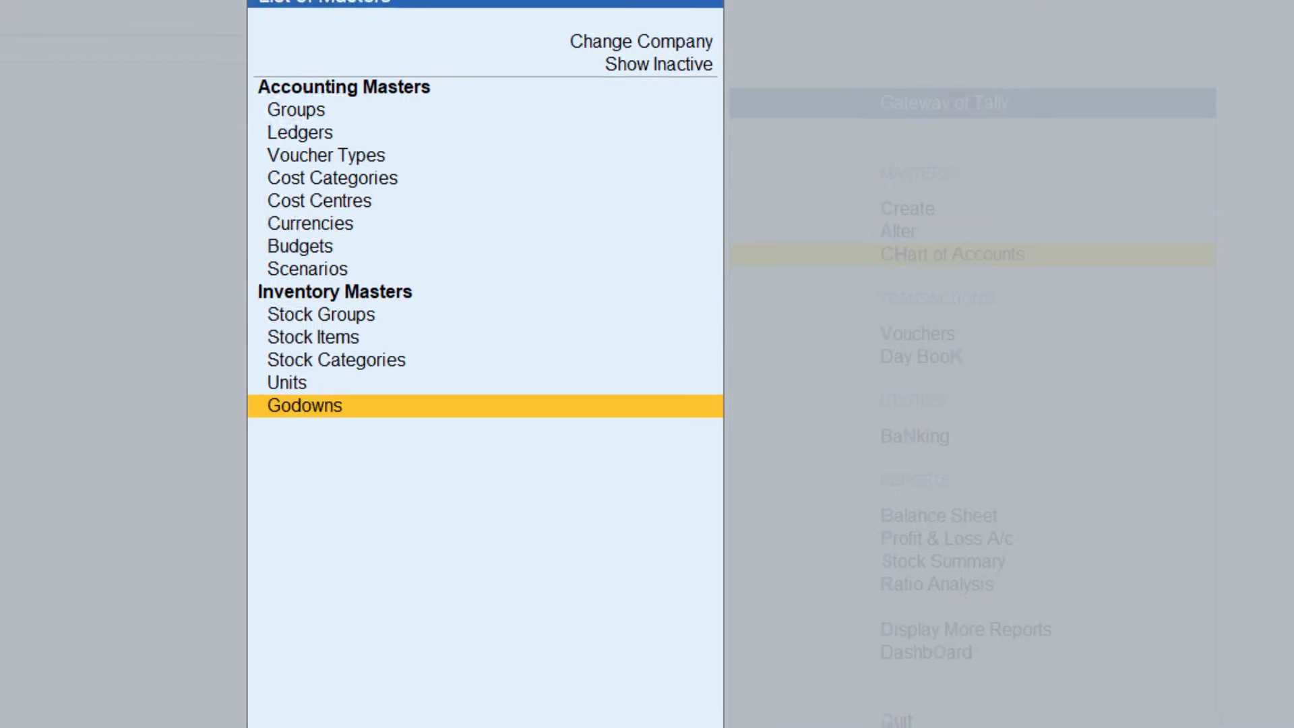
{"action": "key", "text": "Return"}
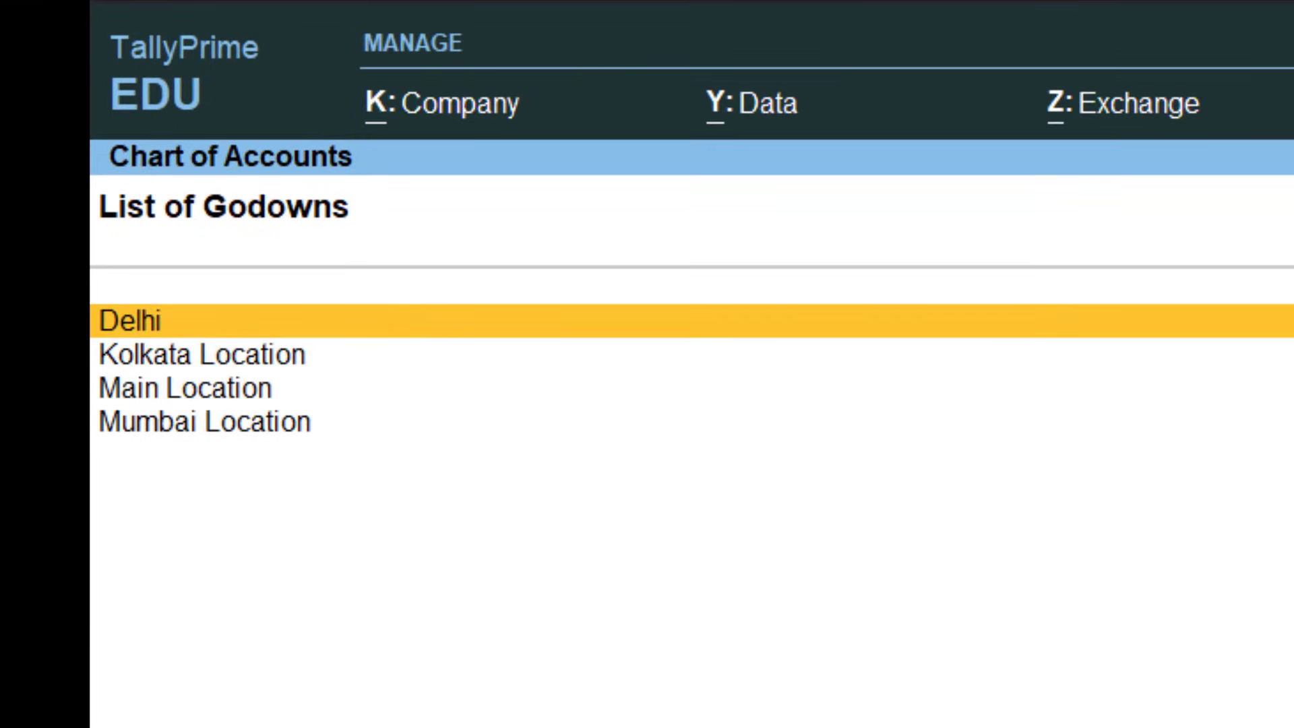
{"action": "key", "text": "Escape"}
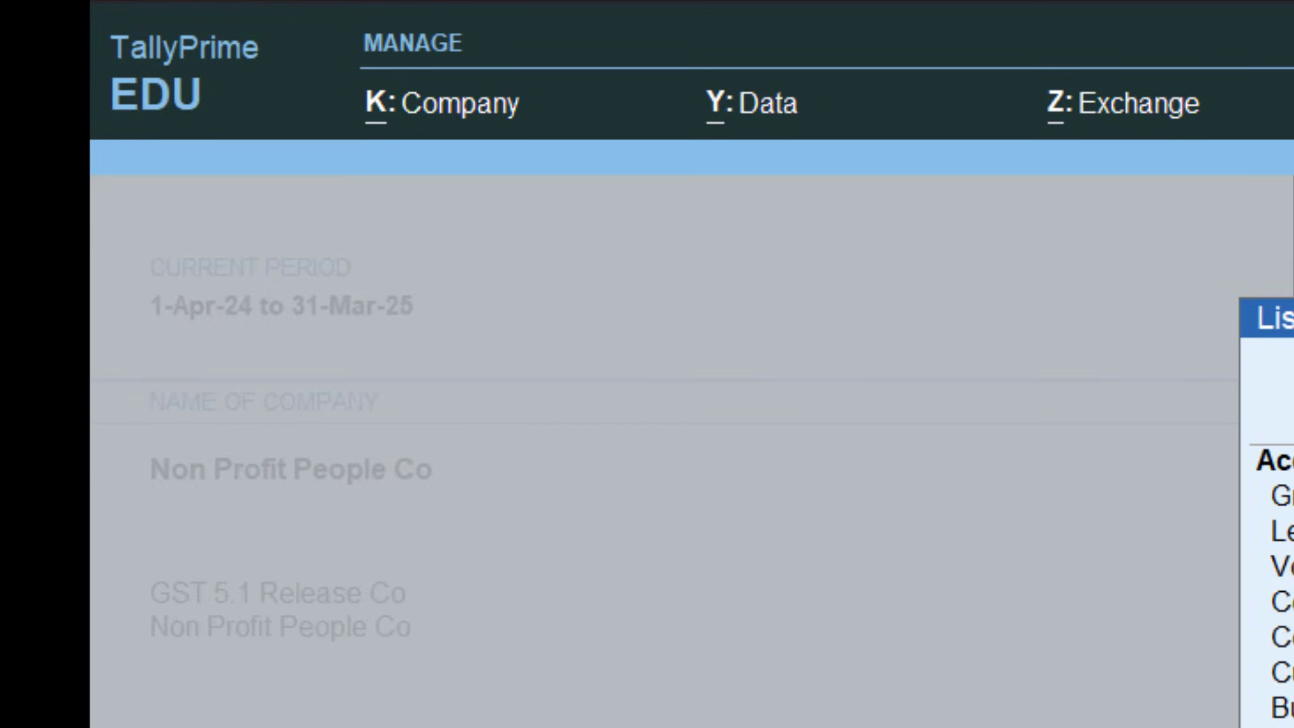
{"action": "key", "text": "Escape"}
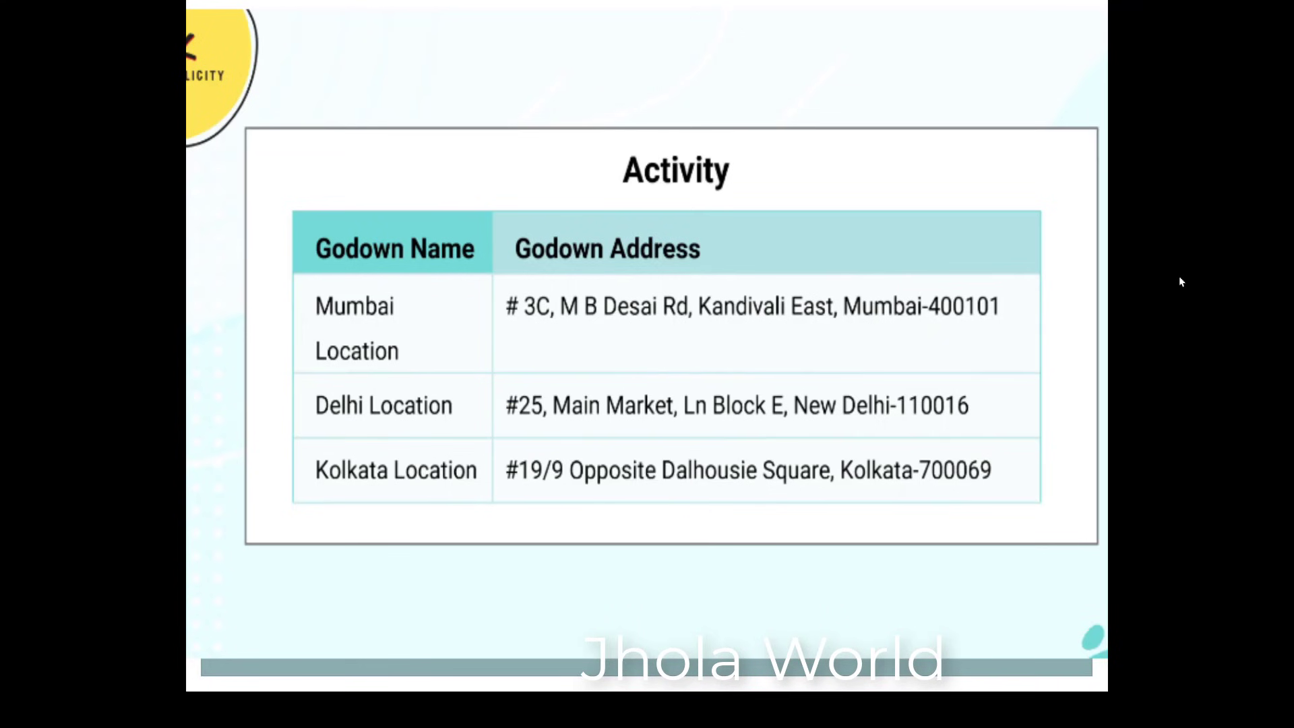